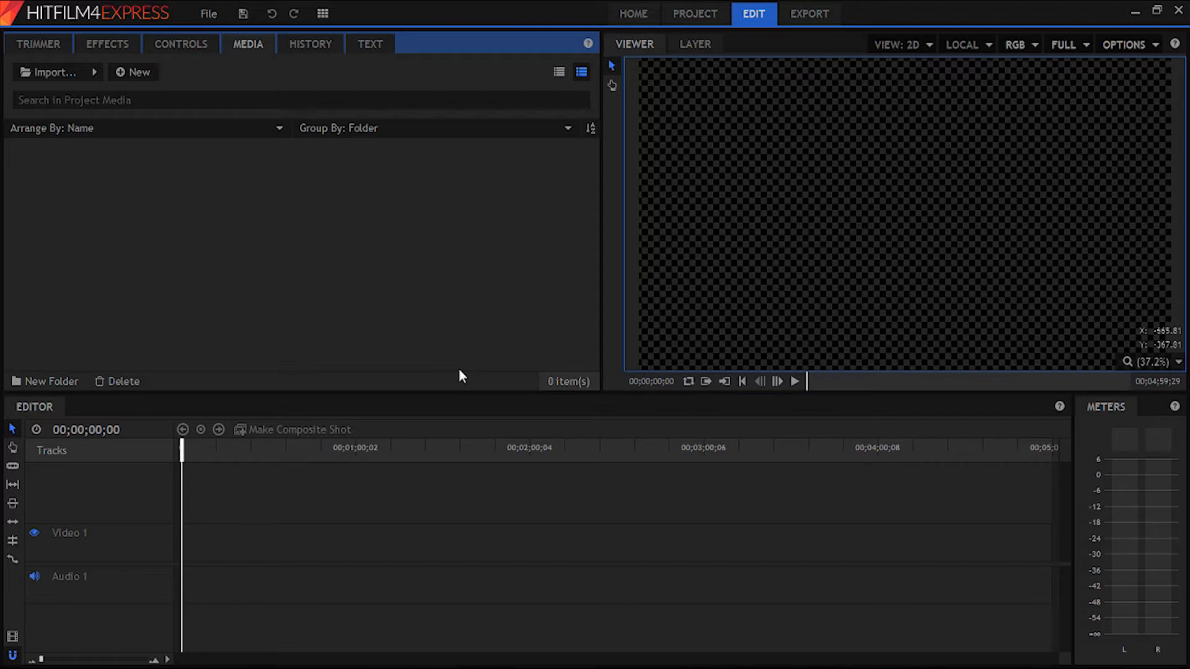
# - Reset the workspace layout and dock the Media, Effects, Controls, History and Text panels in the Trimmer's panel group
pyautogui.click(322, 13)
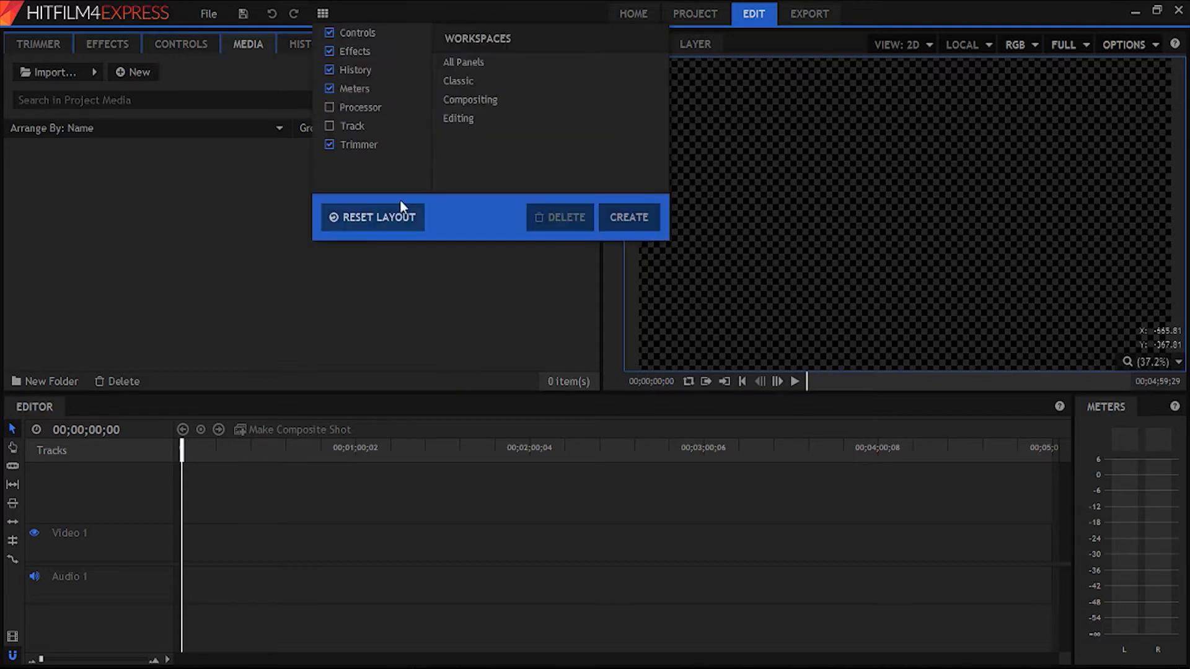
pyautogui.click(407, 217)
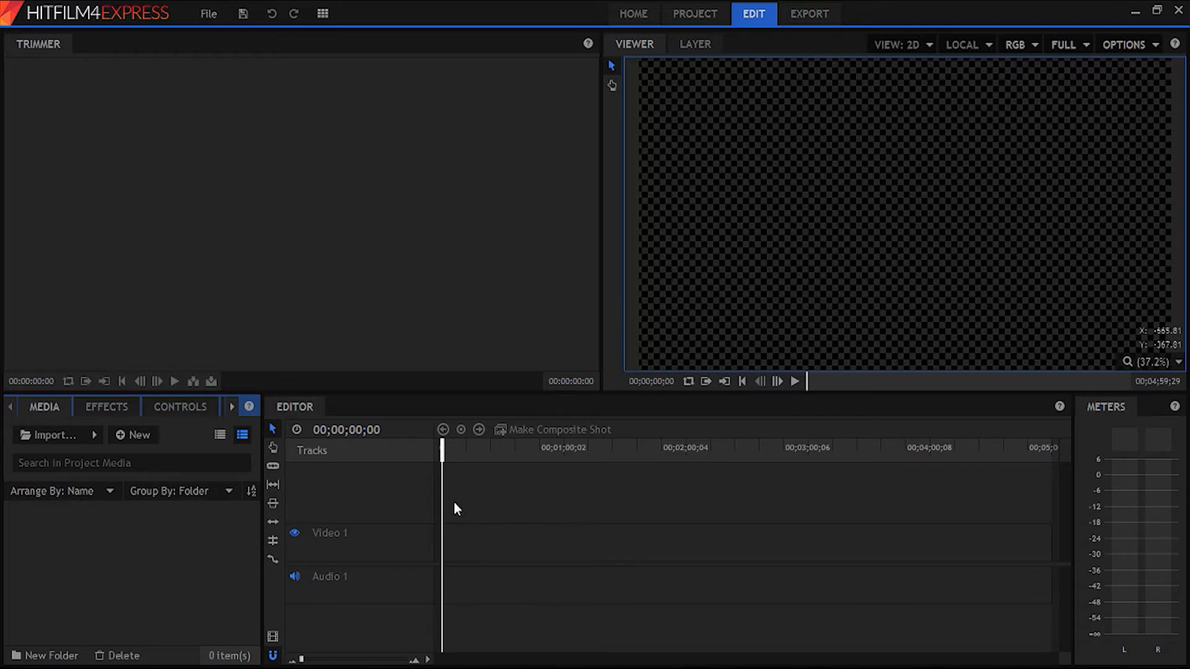
pyautogui.moveTo(44, 406); pyautogui.dragTo(89, 351)
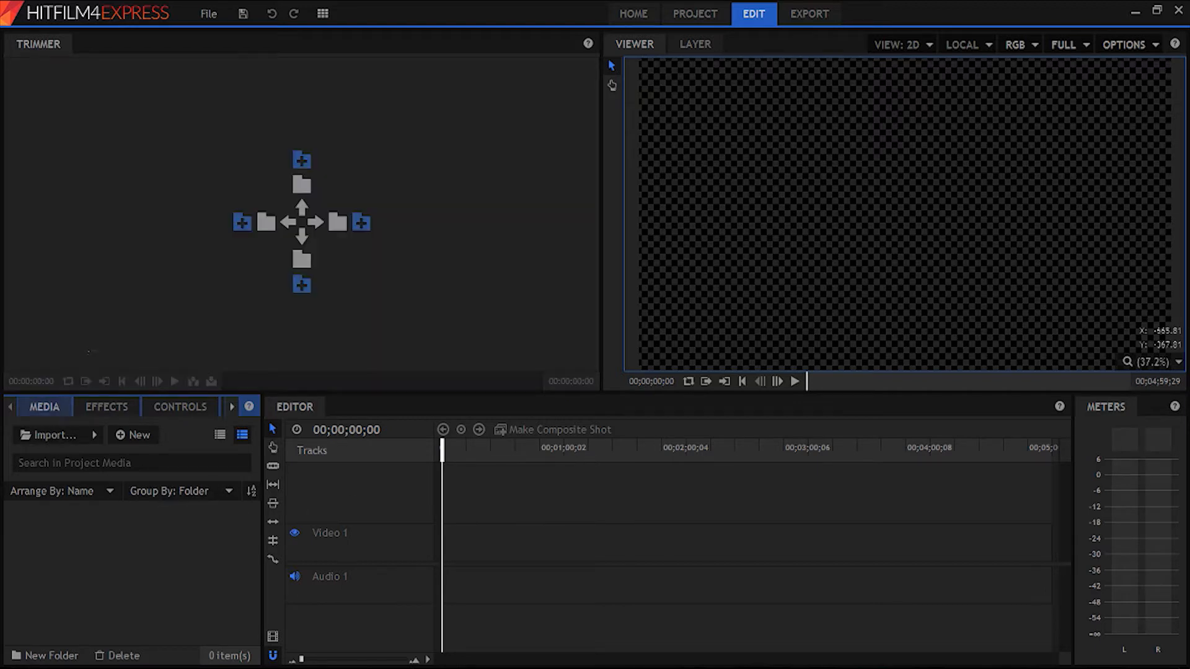
pyautogui.moveTo(191, 107); pyautogui.dragTo(101, 44)
pyautogui.moveTo(45, 406); pyautogui.dragTo(149, 42)
pyautogui.moveTo(41, 404); pyautogui.dragTo(148, 268)
pyautogui.moveTo(37, 408); pyautogui.dragTo(160, 284)
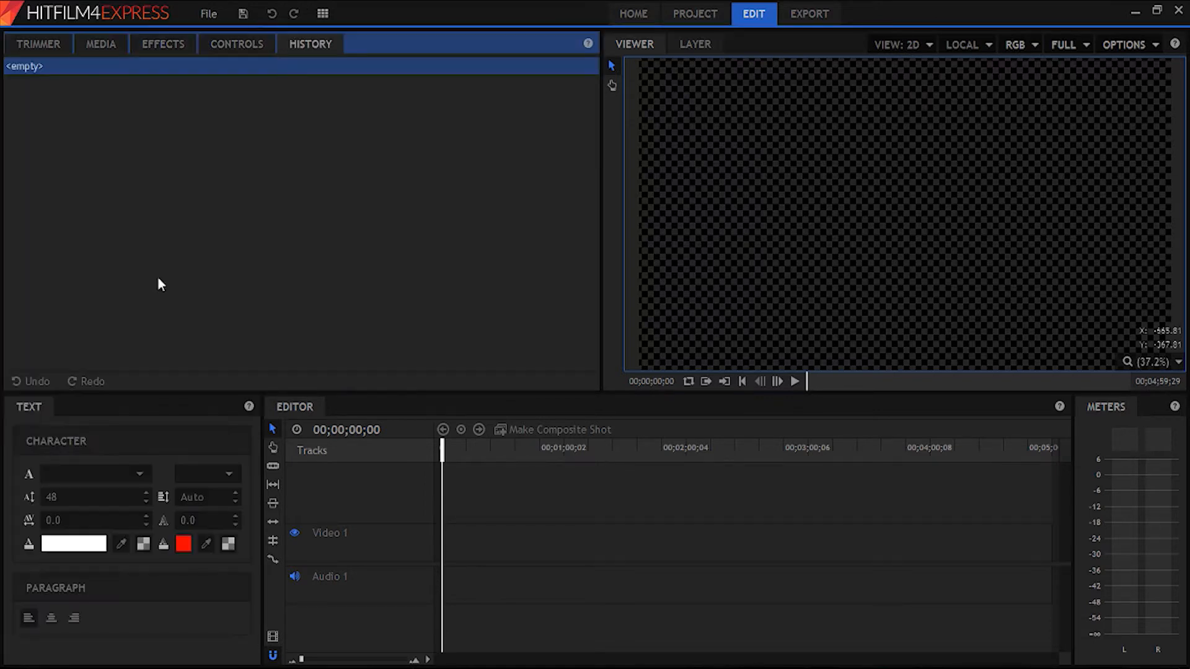
pyautogui.moveTo(28, 405); pyautogui.dragTo(369, 44)
# - Scrub the empty timeline and switch through all six docked panels to check the new grouping
pyautogui.click(217, 449)
pyautogui.moveTo(238, 451); pyautogui.dragTo(308, 445)
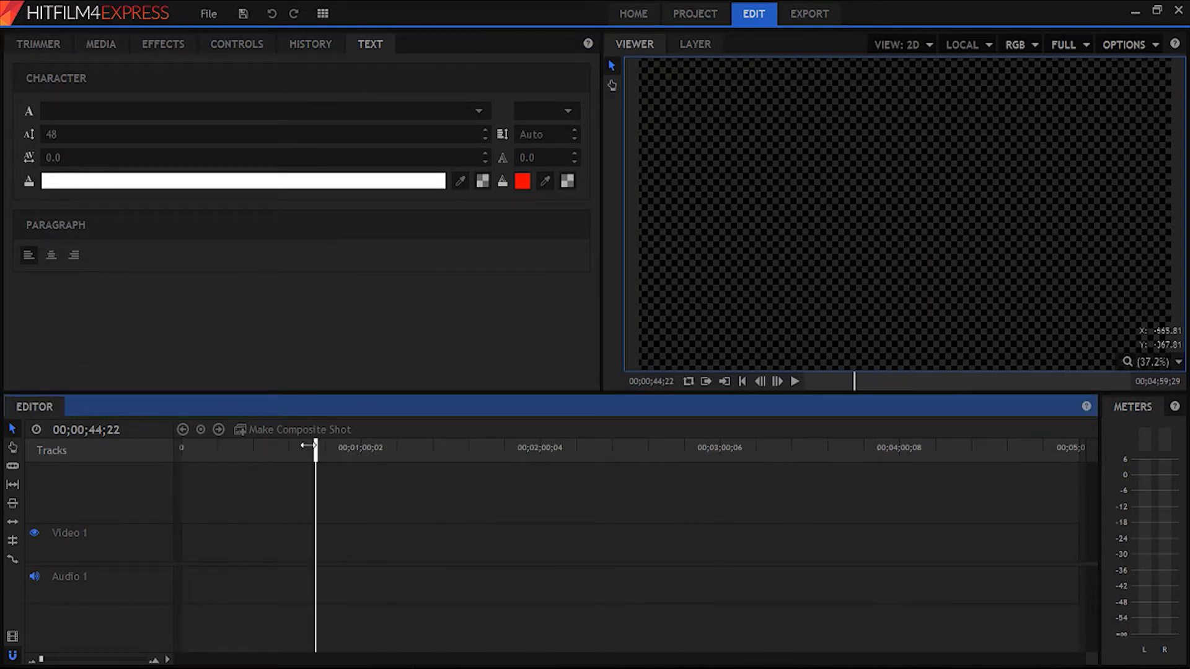
pyautogui.click(34, 42)
pyautogui.click(96, 45)
pyautogui.click(159, 47)
pyautogui.click(233, 48)
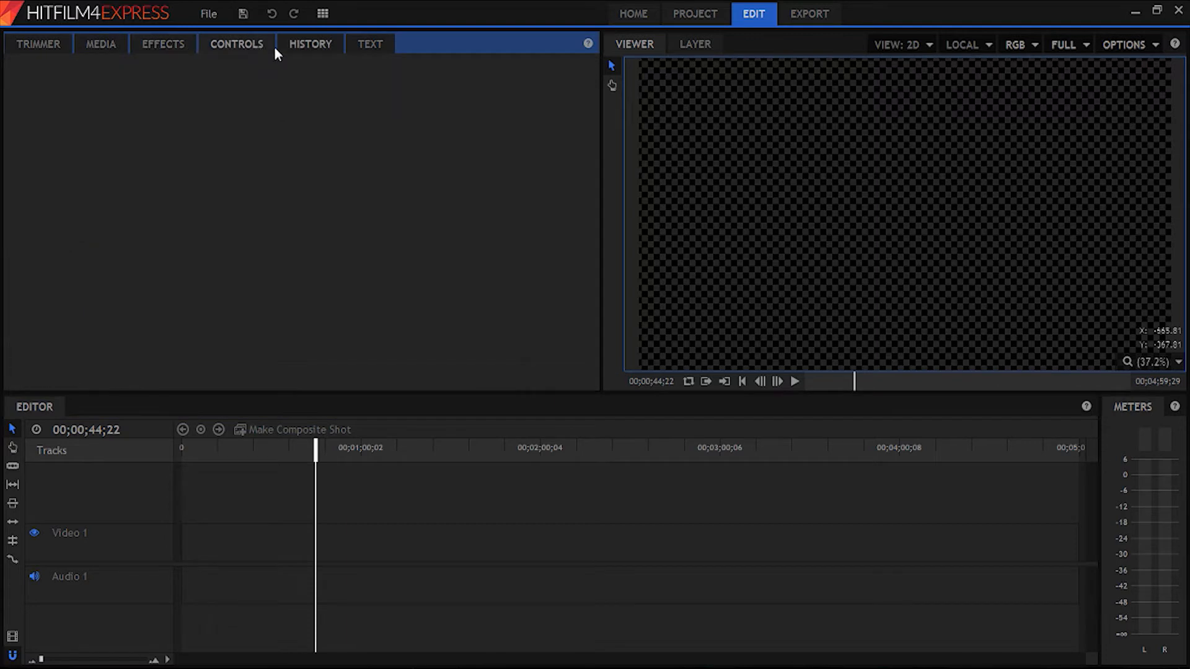
pyautogui.click(371, 49)
pyautogui.click(93, 45)
pyautogui.click(25, 48)
pyautogui.click(81, 44)
pyautogui.click(163, 47)
pyautogui.click(215, 45)
pyautogui.click(303, 44)
pyautogui.click(351, 42)
# - Review the Trimmer, Media, Effects, Controls, History and Text panels in turn, followed by the Viewer
pyautogui.click(31, 46)
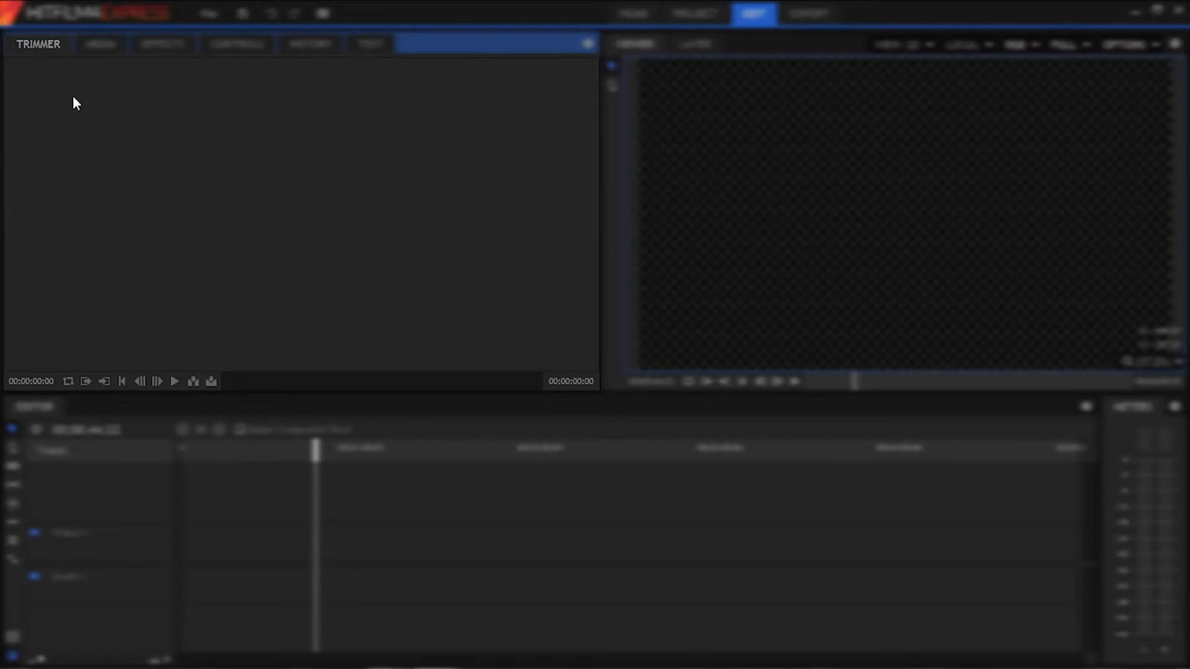
pyautogui.click(102, 45)
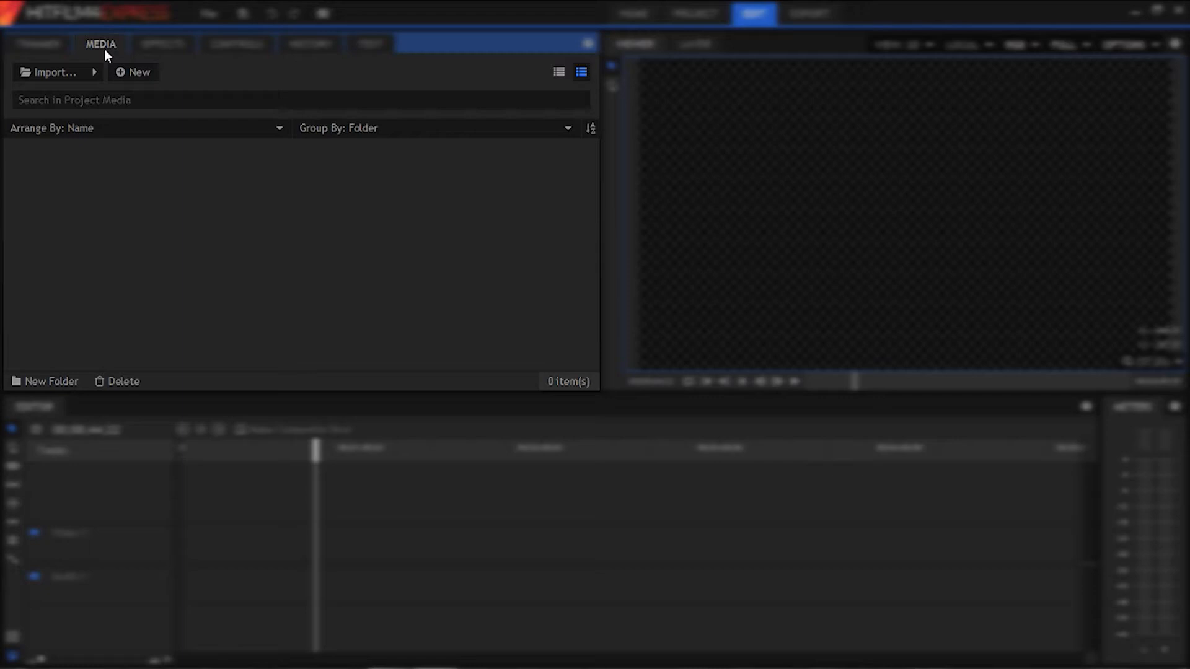
pyautogui.click(140, 50)
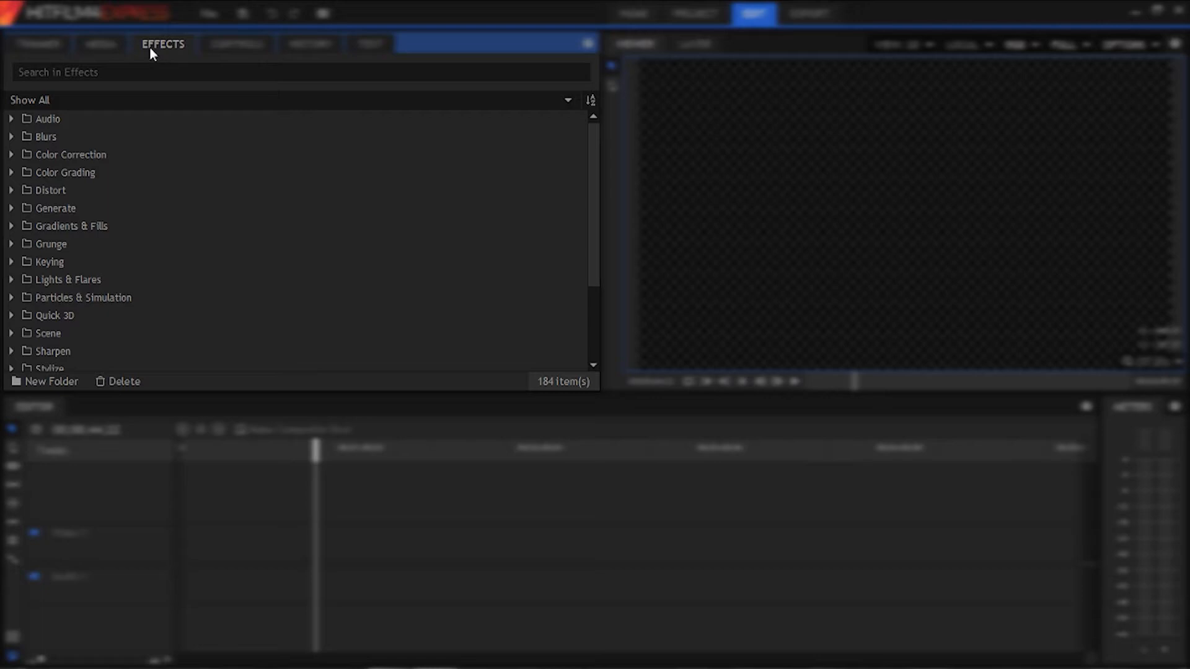
pyautogui.click(235, 44)
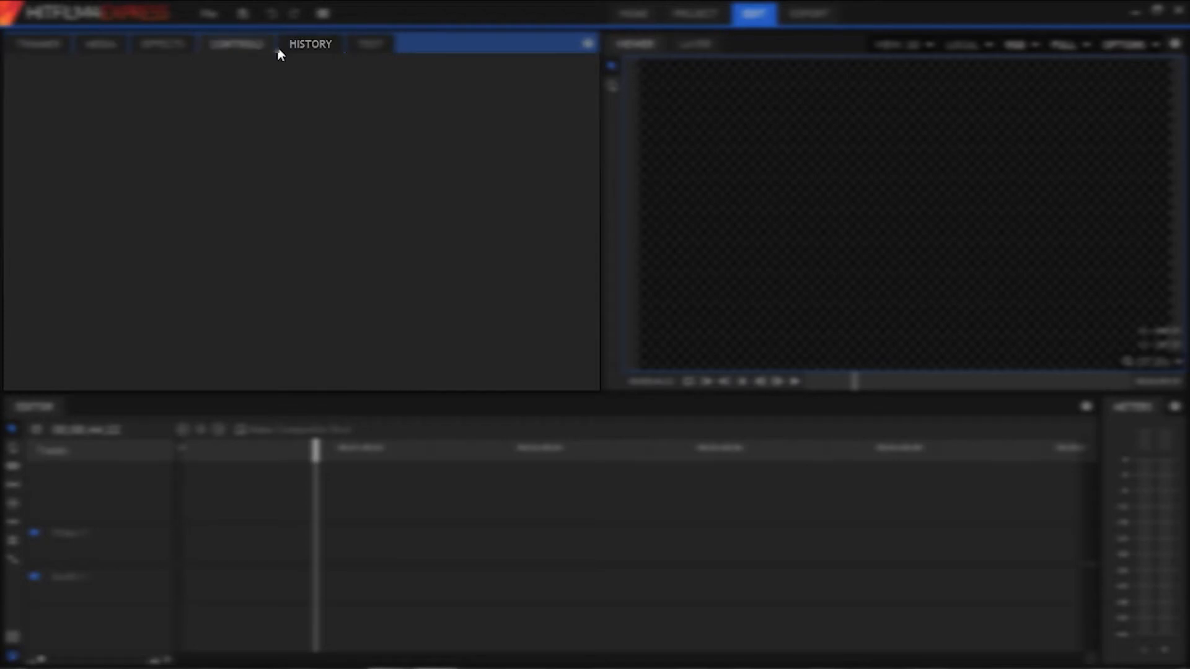
pyautogui.click(299, 48)
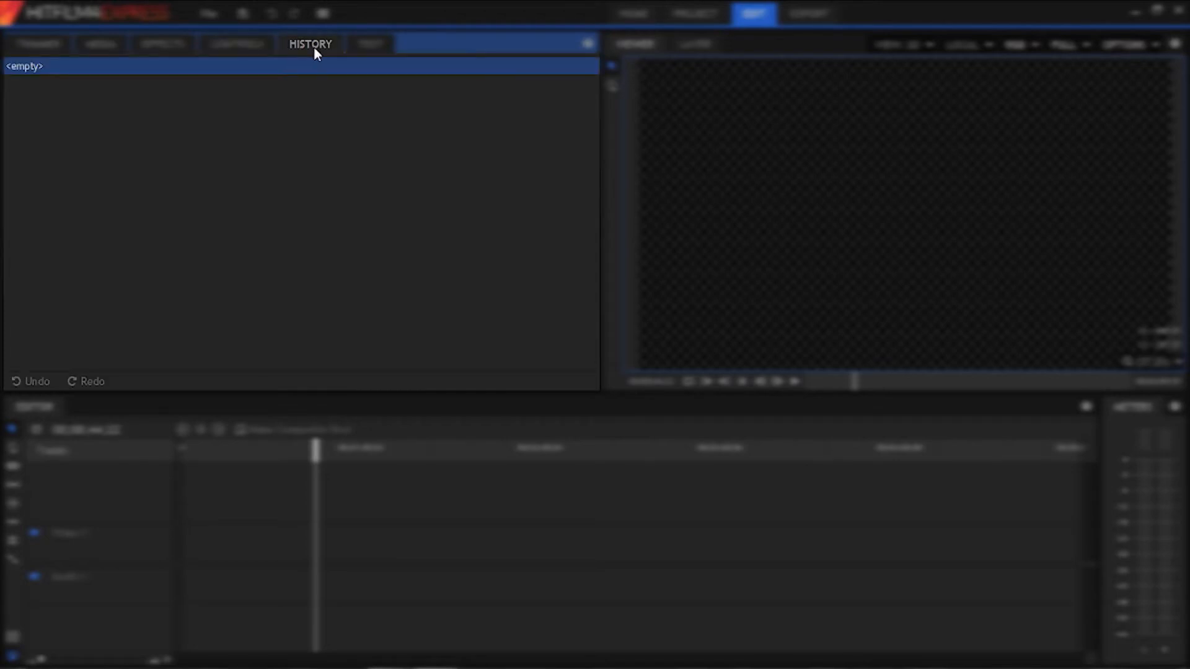
pyautogui.click(369, 44)
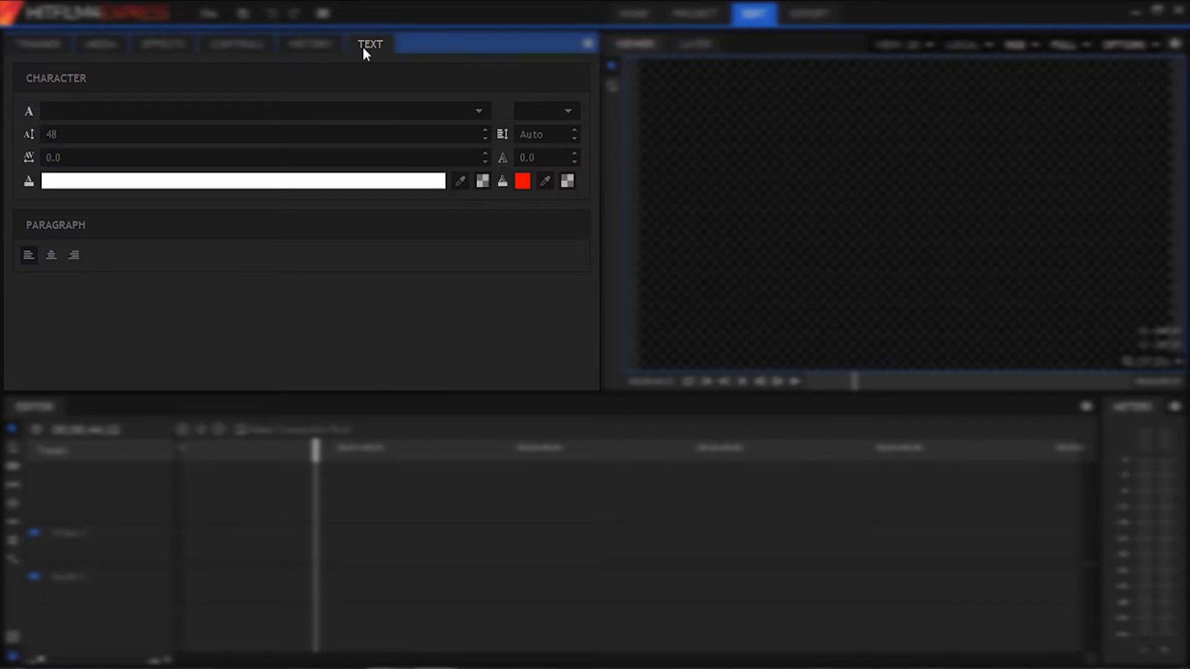
pyautogui.click(644, 47)
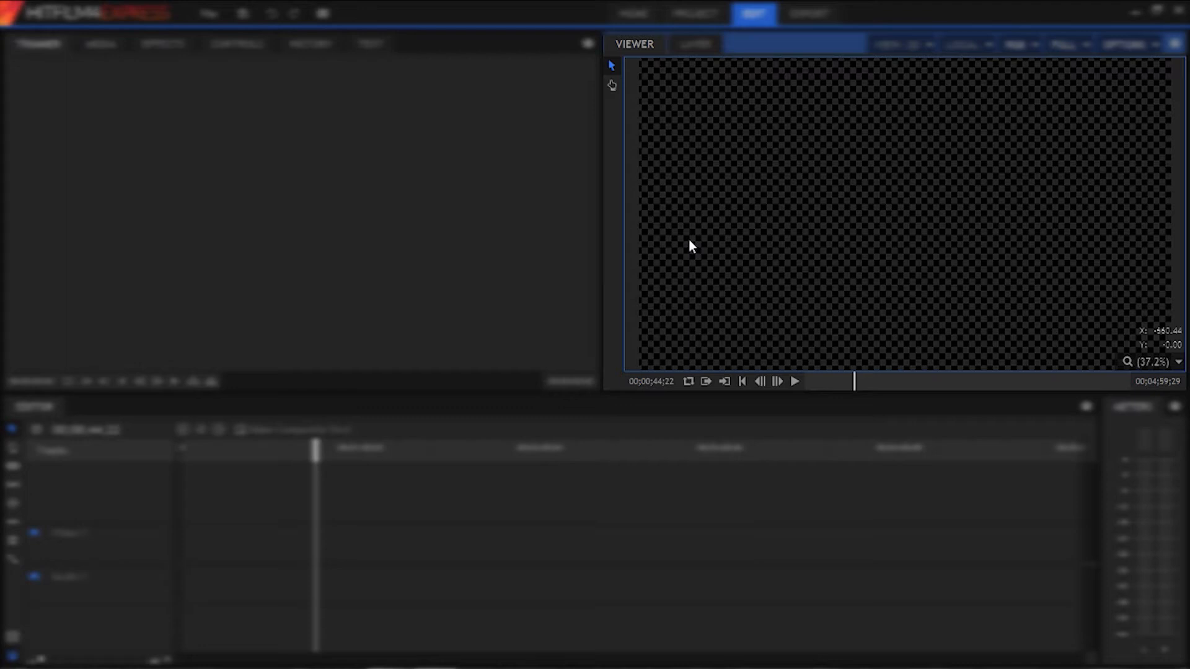
# - Examine the Editor timeline and audio meters, scrubbing the playhead back to the start of the timeline
pyautogui.moveTo(324, 451); pyautogui.dragTo(288, 446)
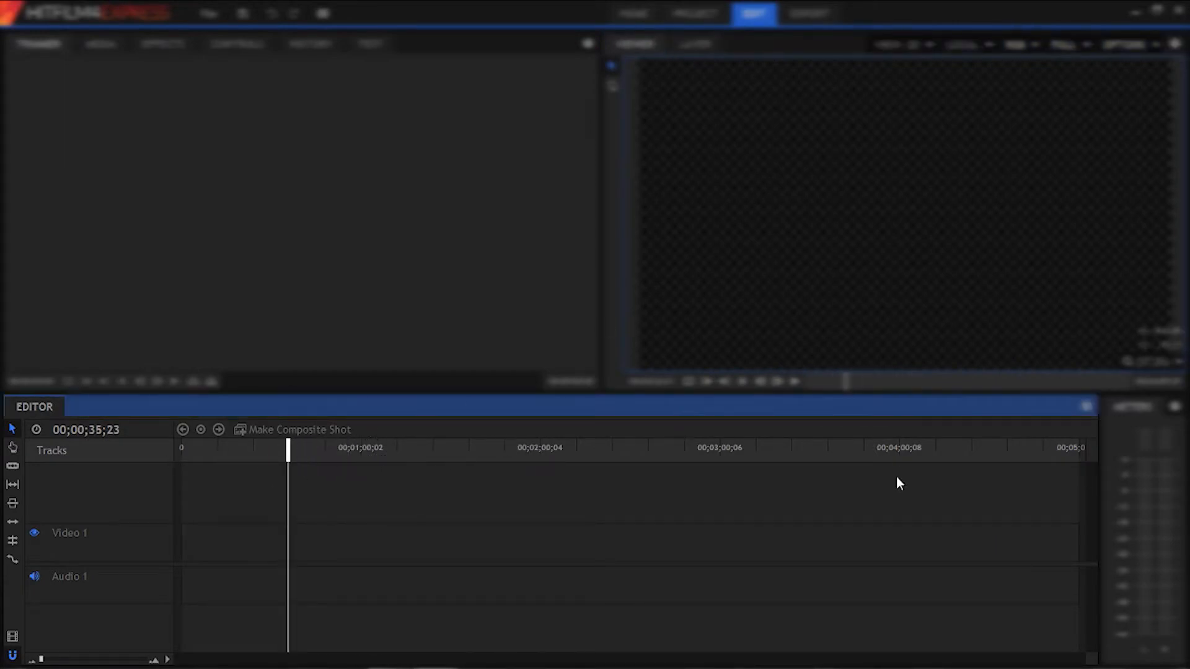
pyautogui.moveTo(288, 450); pyautogui.dragTo(218, 447)
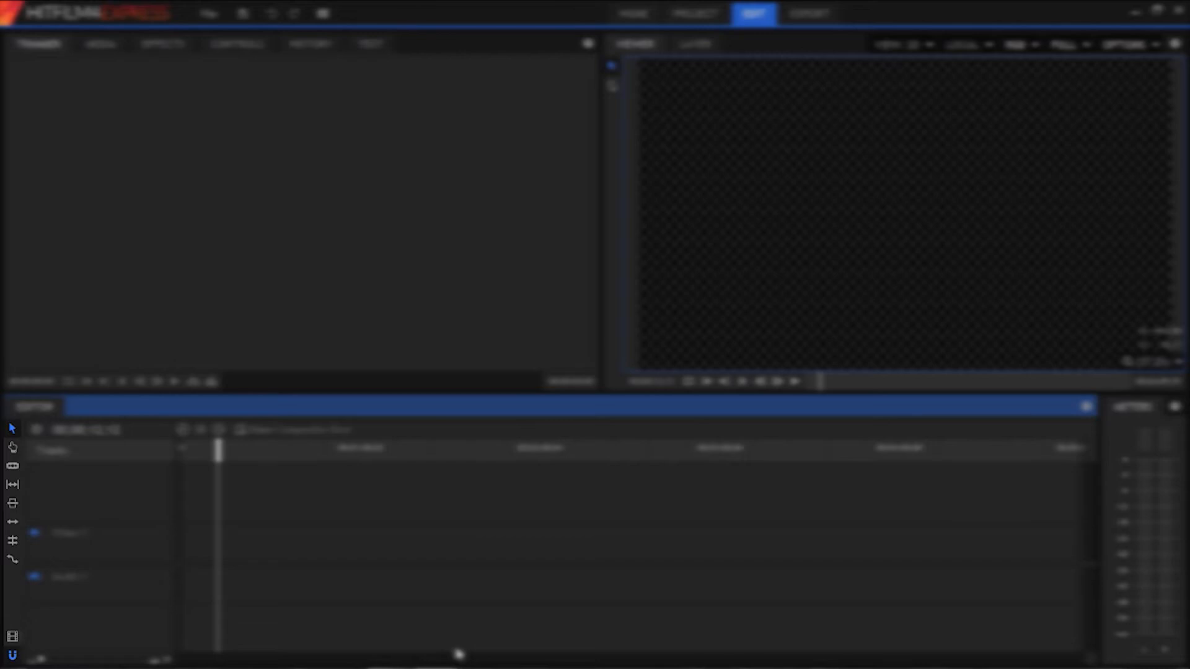
pyautogui.click(1128, 502)
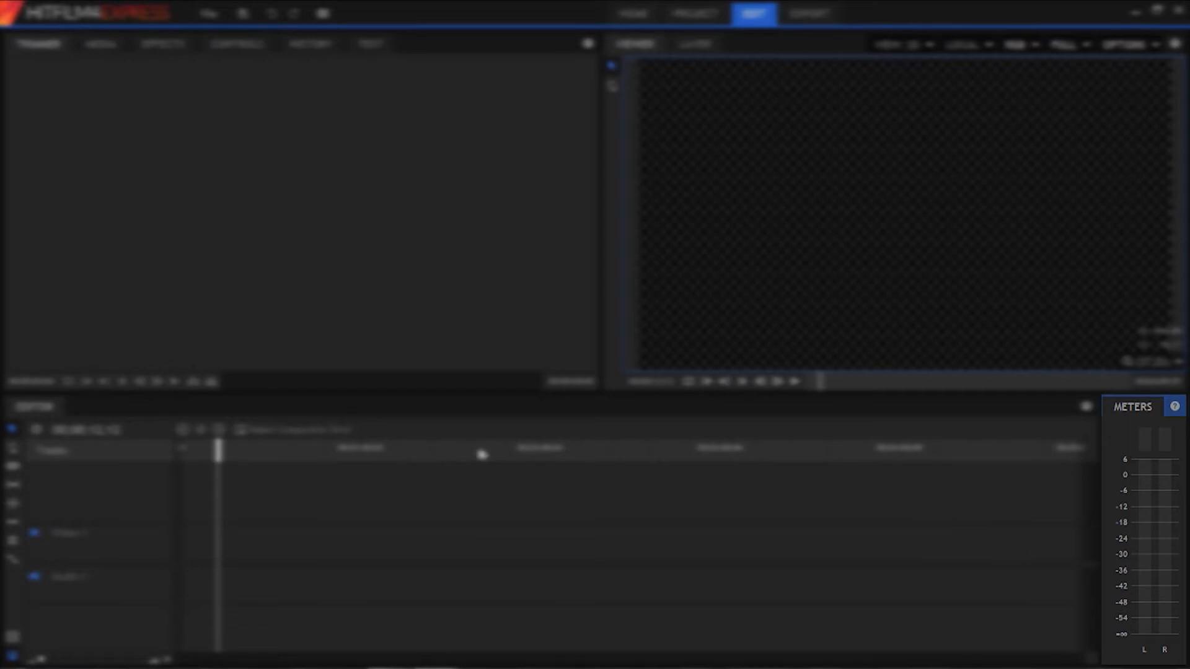
pyautogui.moveTo(428, 462); pyautogui.dragTo(68, 464)
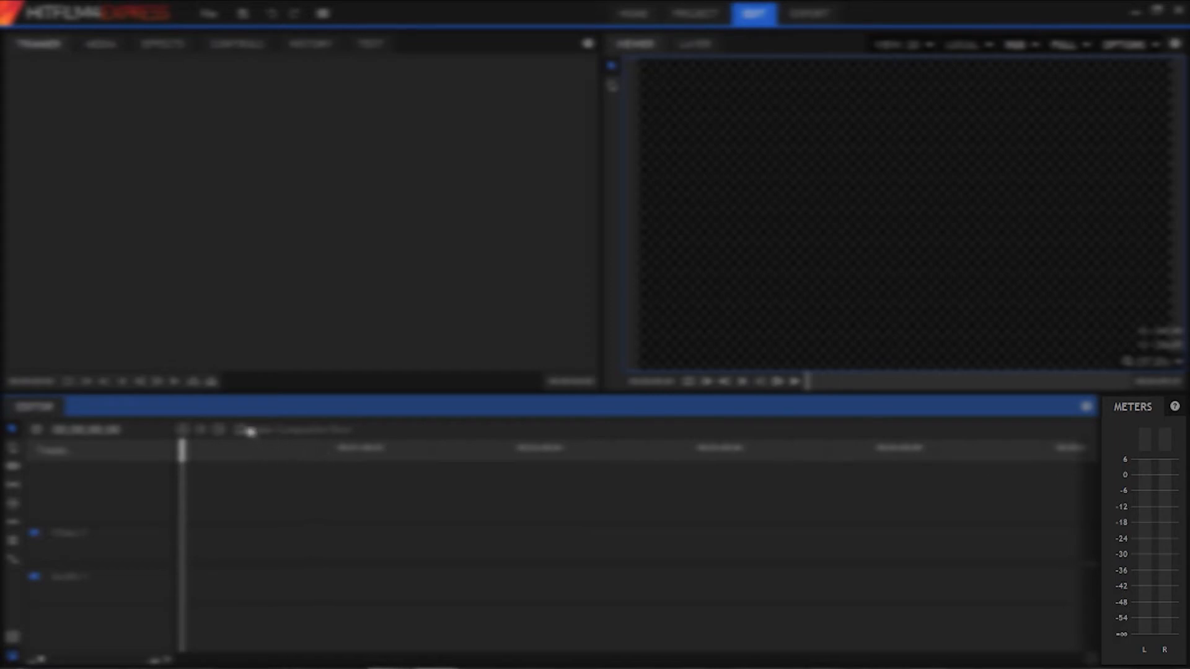
pyautogui.moveTo(184, 451)
pyautogui.mouseDown()
pyautogui.moveTo(425, 451)
pyautogui.moveTo(180, 451)
pyautogui.mouseUp()
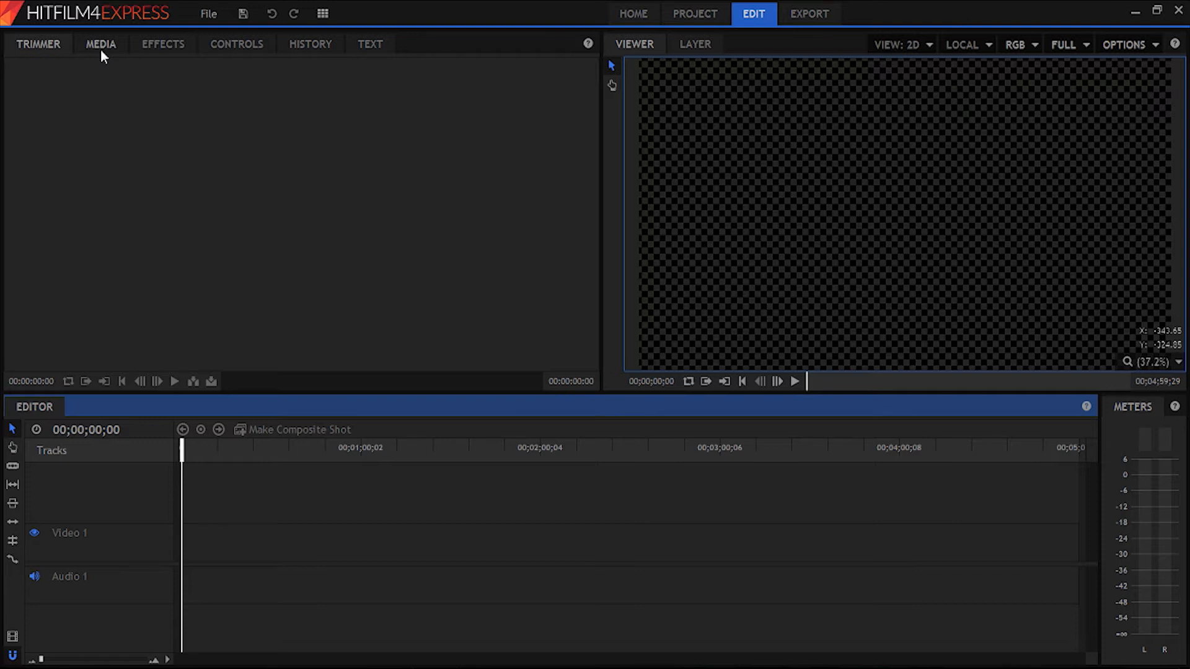
# - Display the project media and view the import dialog through both of its access routes without importing anything
pyautogui.click(102, 45)
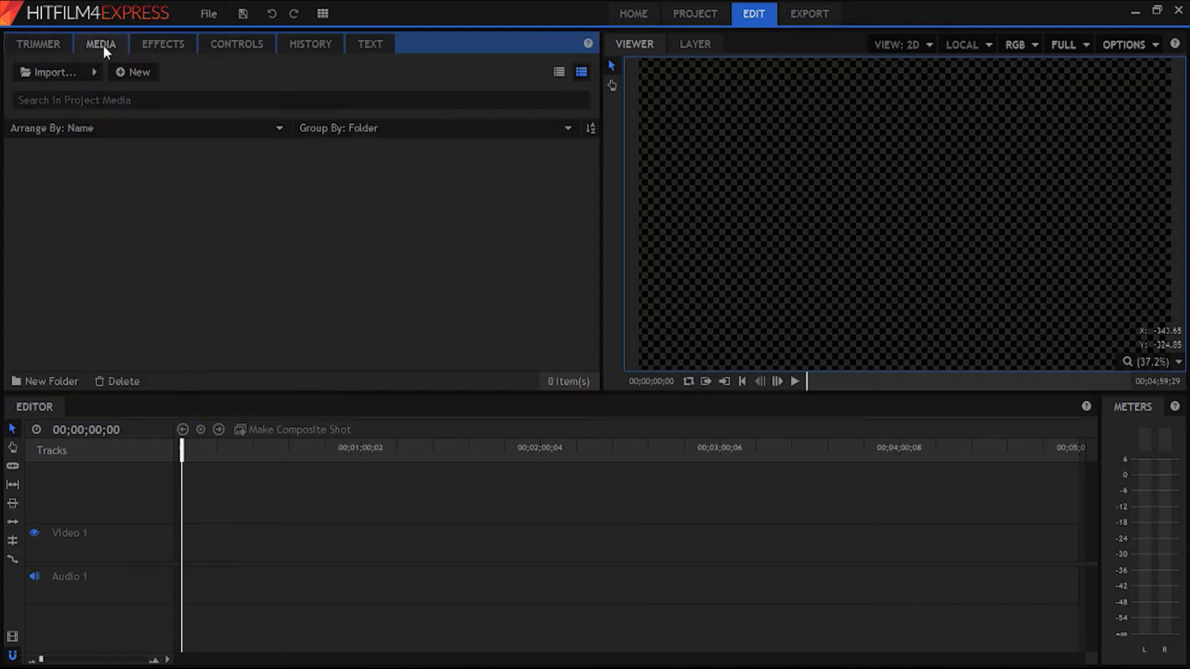
pyautogui.click(48, 74)
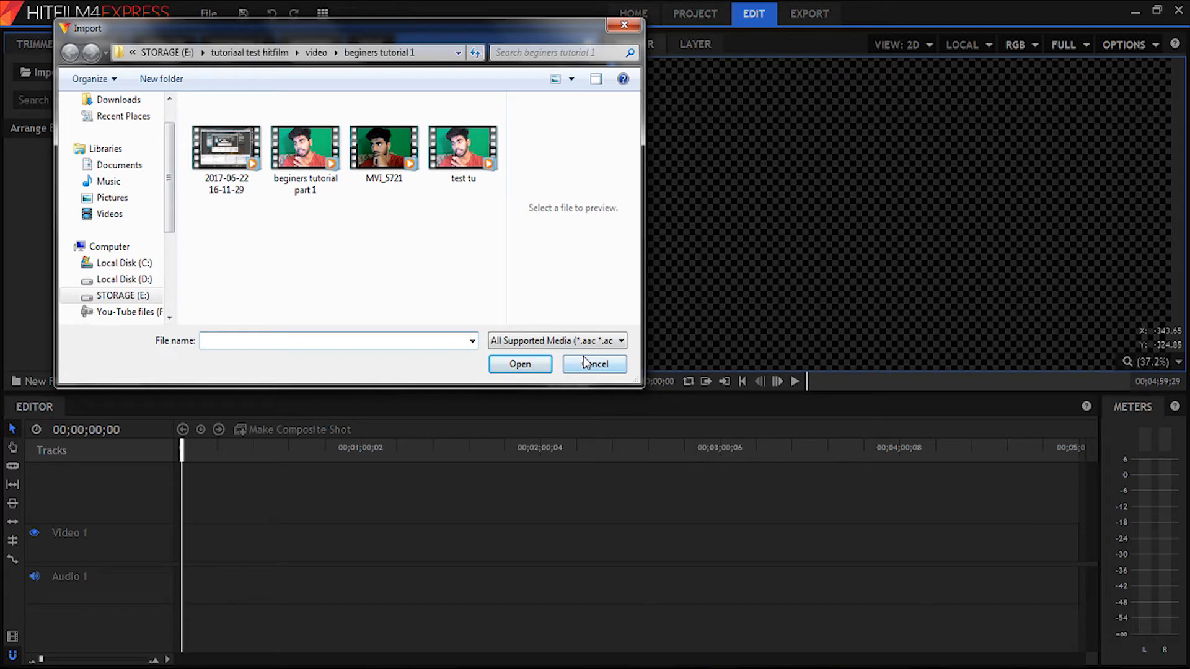
pyautogui.click(585, 364)
pyautogui.rightClick(210, 218)
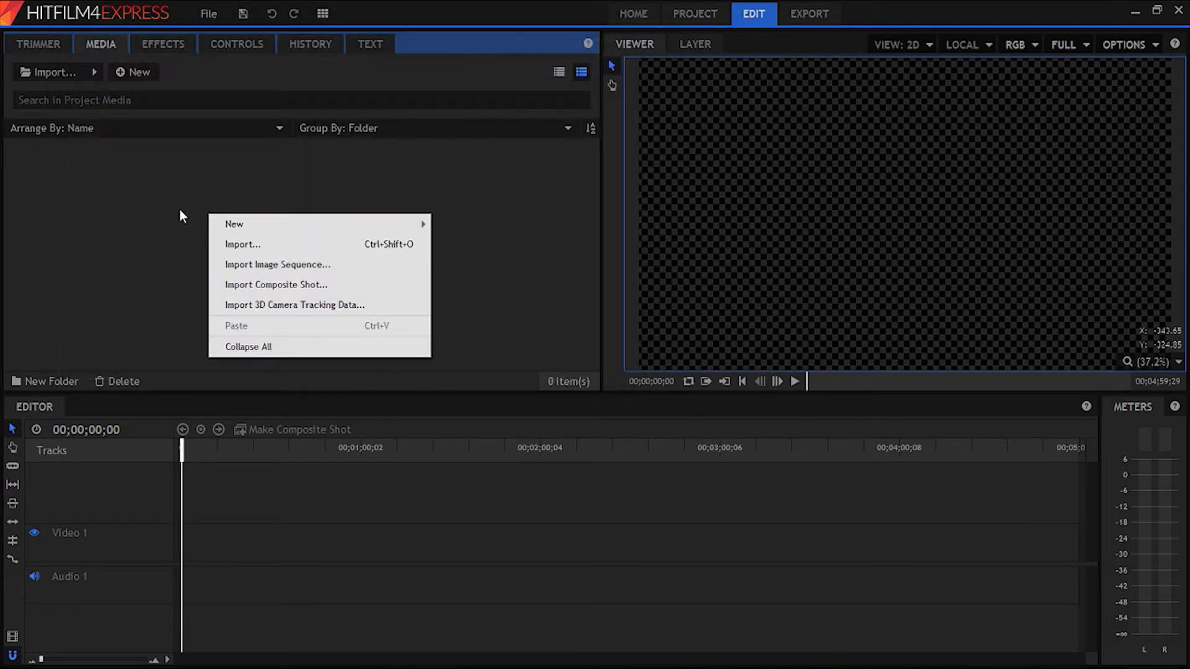
pyautogui.click(238, 245)
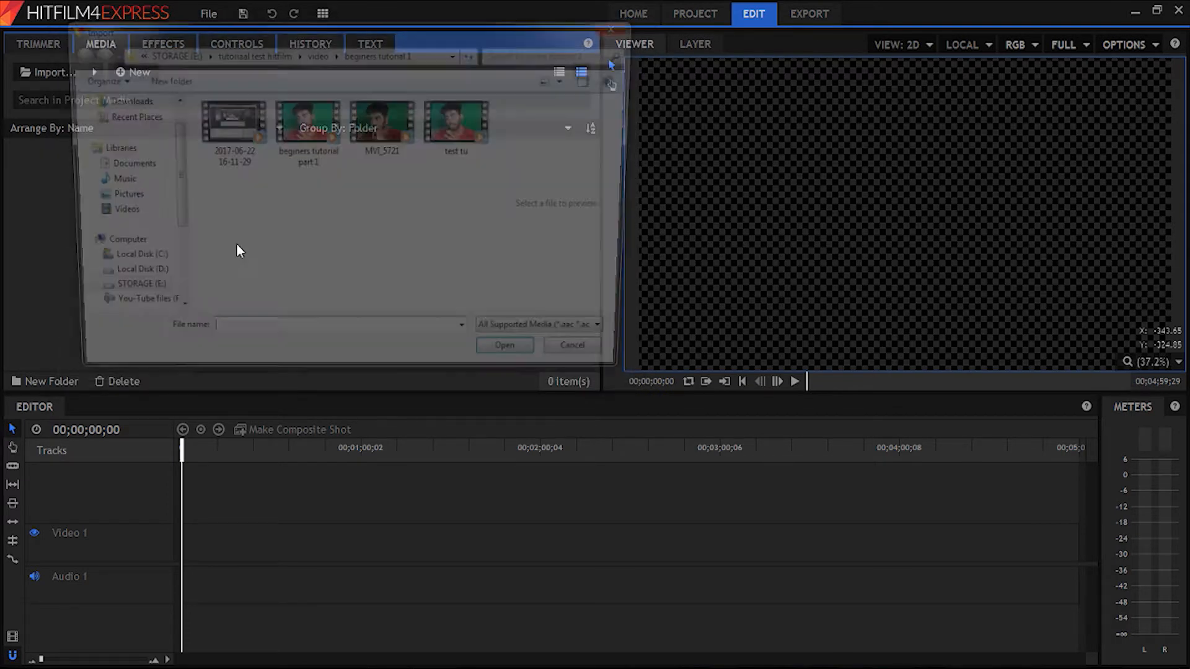
pyautogui.click(587, 364)
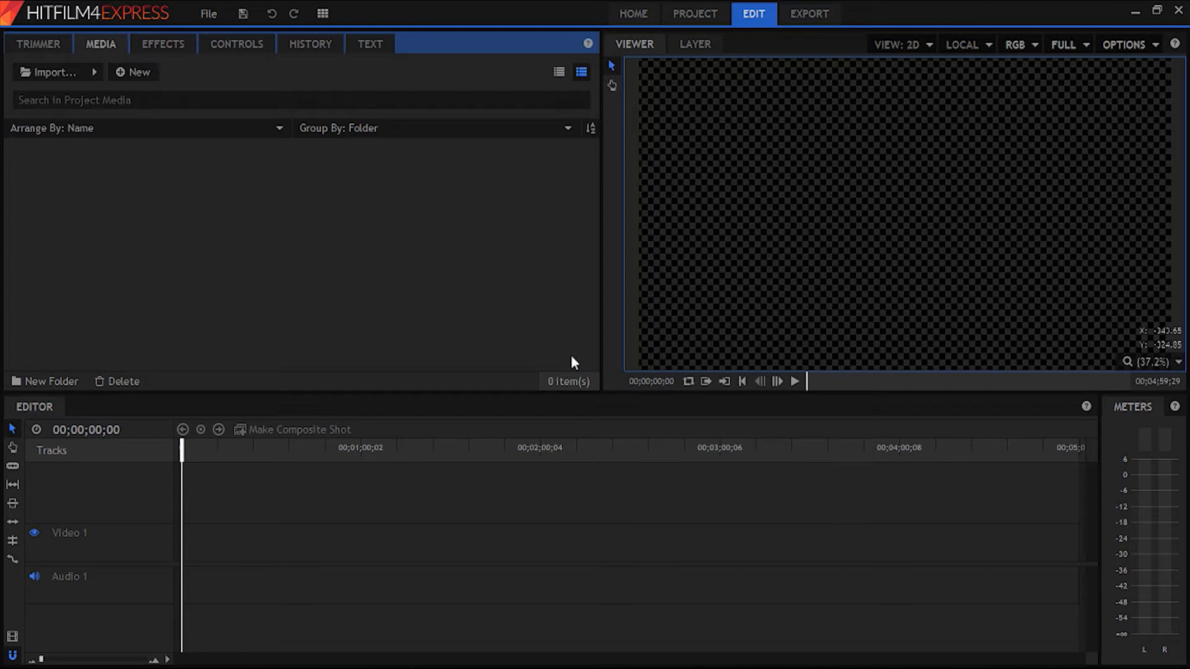
# - Create two folders named video and audio in the project media
pyautogui.click(44, 382)
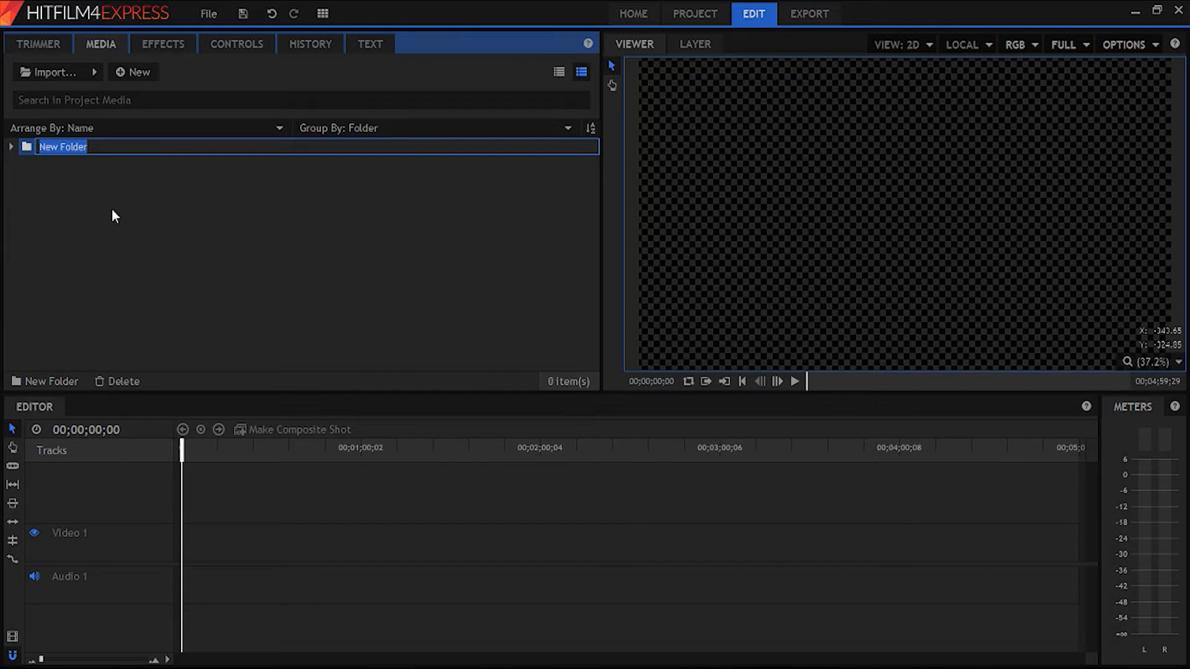
pyautogui.click(26, 376)
pyautogui.write('audio')
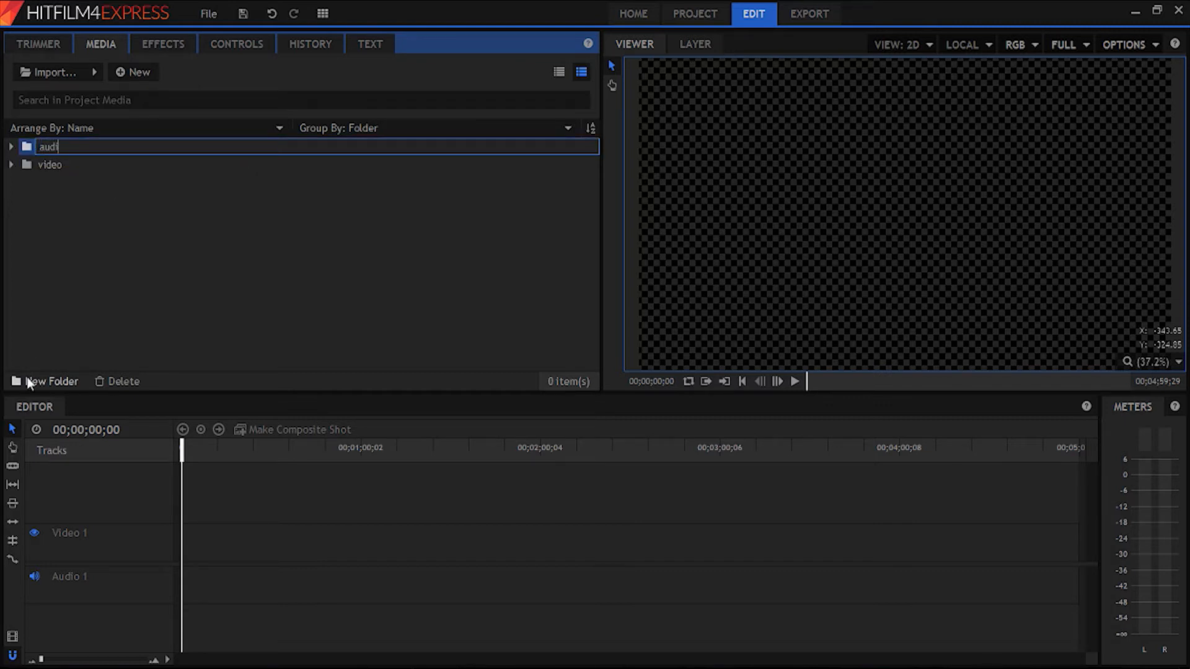
pyautogui.press('Return')
pyautogui.click(79, 204)
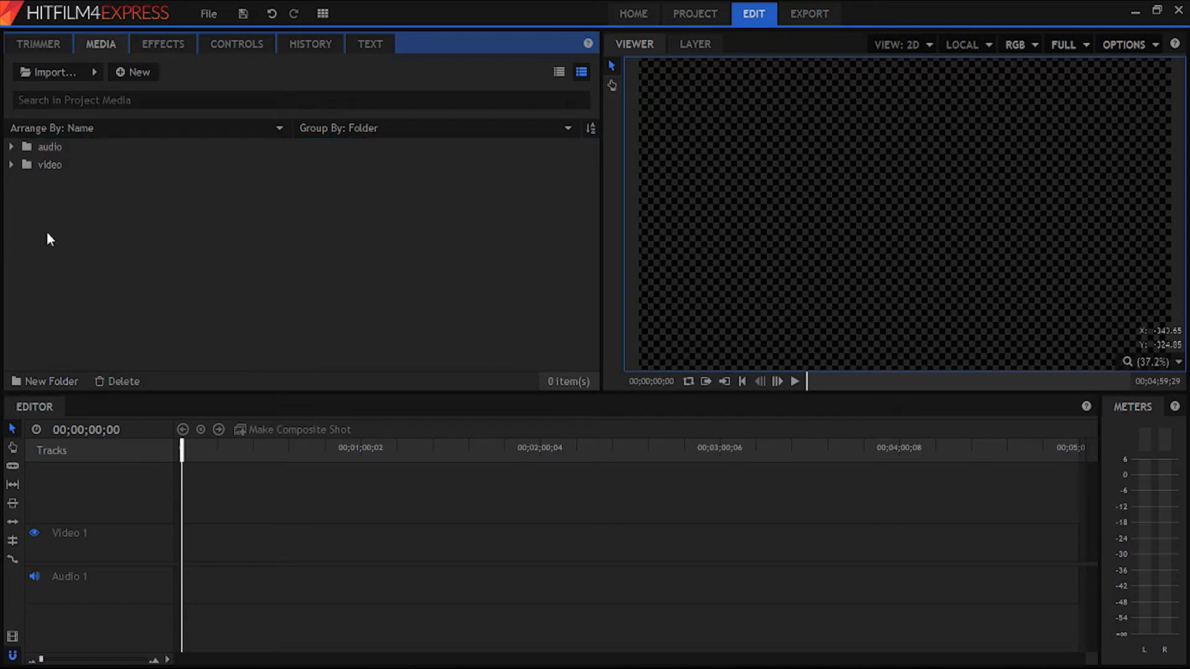
# - Import VID_20170623_141106534_HDR, VID_20170623_142248901_HDR and VID_20170623_142416449_HDR from "tutoriaal test hitfilm\New folder" into the video folder and collapse it
pyautogui.rightClick(53, 167)
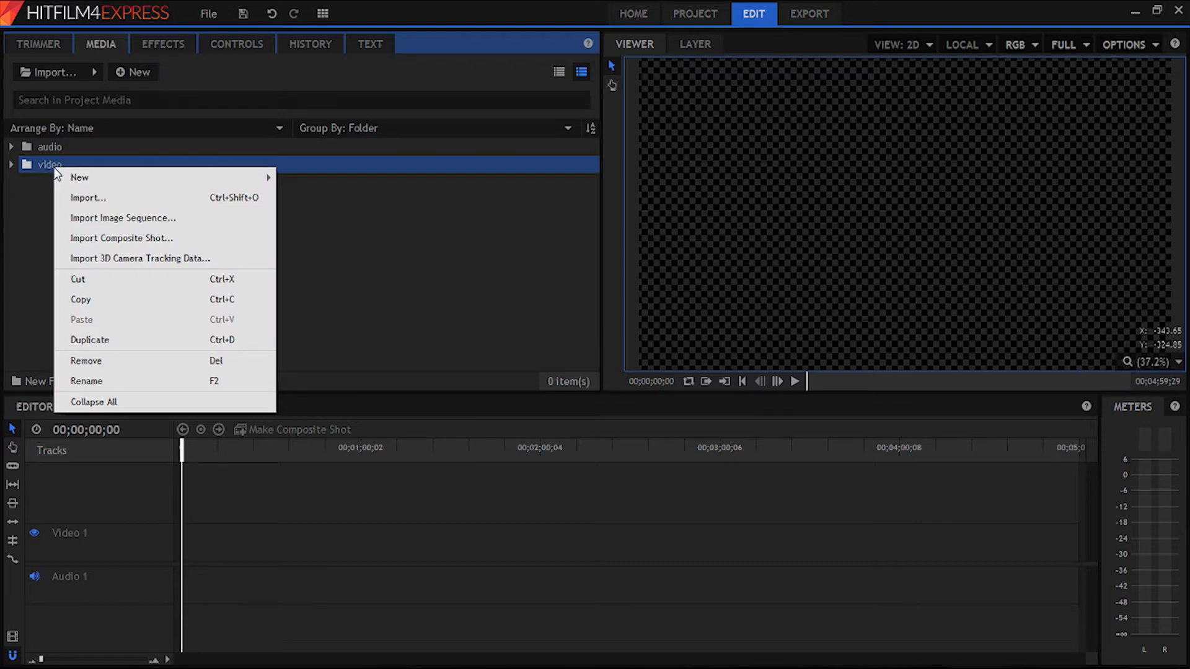
pyautogui.click(81, 199)
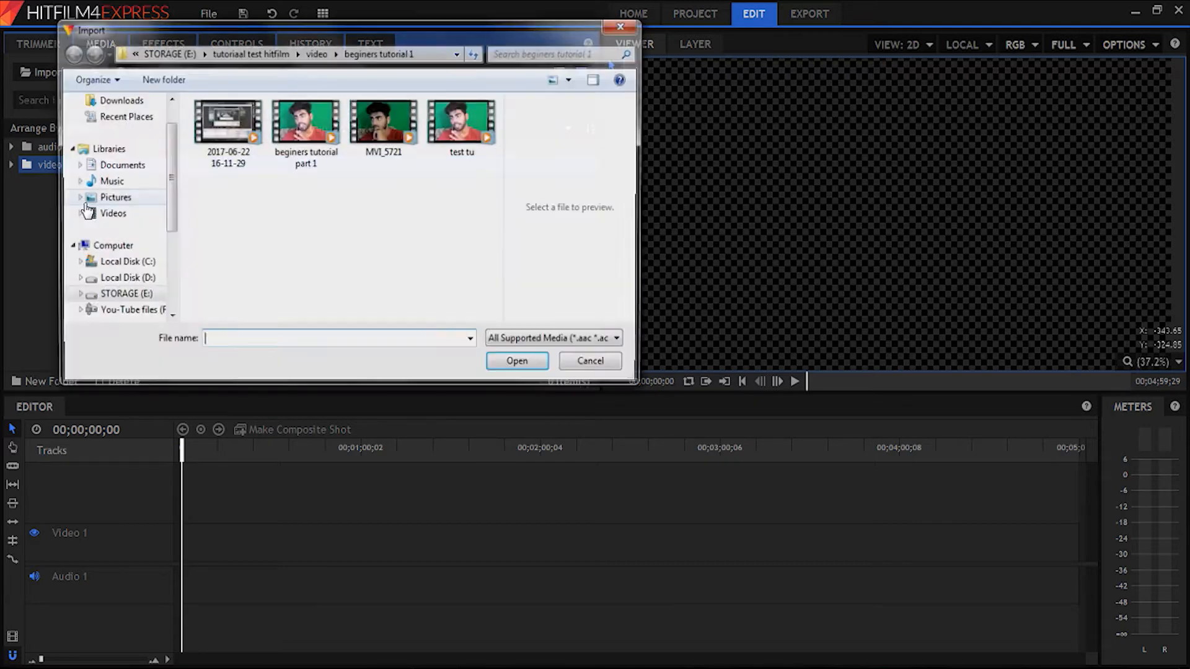
pyautogui.click(260, 49)
pyautogui.doubleClick(226, 143)
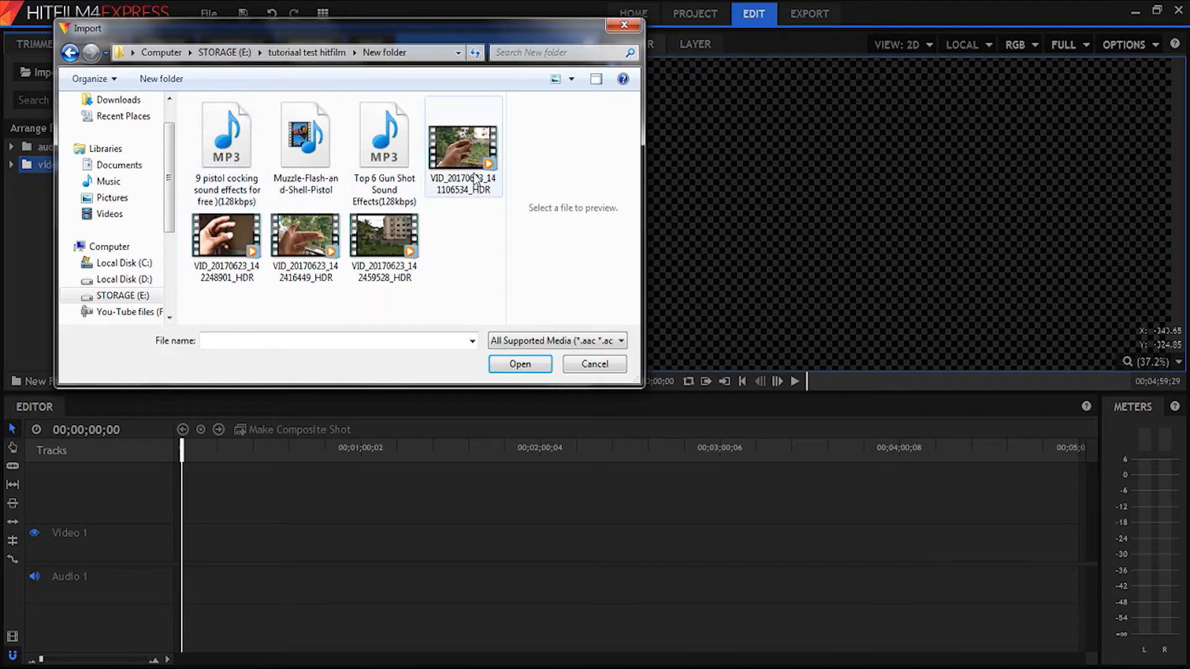
pyautogui.click(464, 149)
pyautogui.keyDown('shift'); pyautogui.click(325, 257); pyautogui.keyUp('shift')
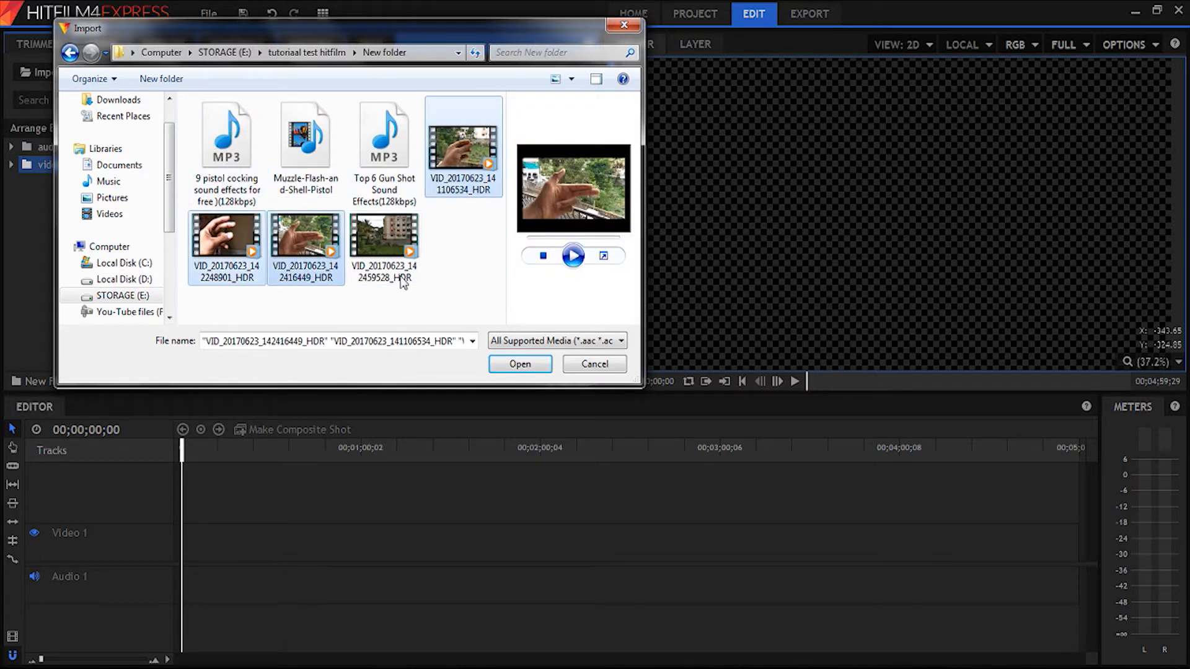
pyautogui.click(510, 363)
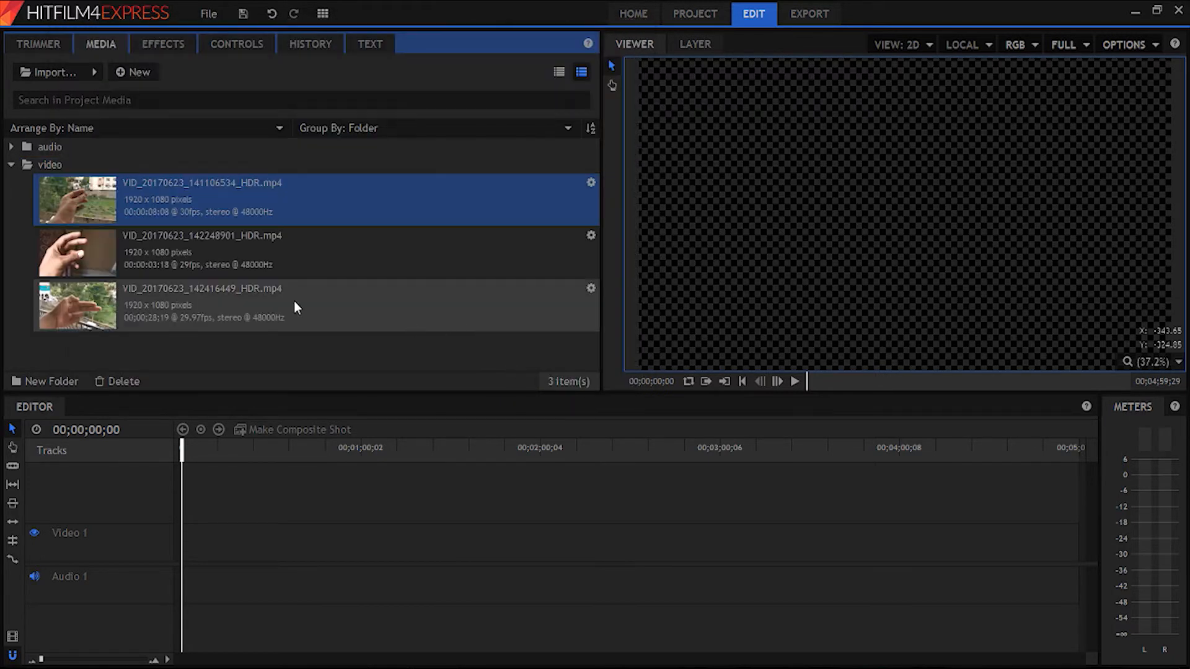
pyautogui.click(11, 165)
# - Import the "9 pistol cocking sound effects" and "Top 6 Gun Shot Sound Effects" MP3 files into the audio folder
pyautogui.click(50, 147)
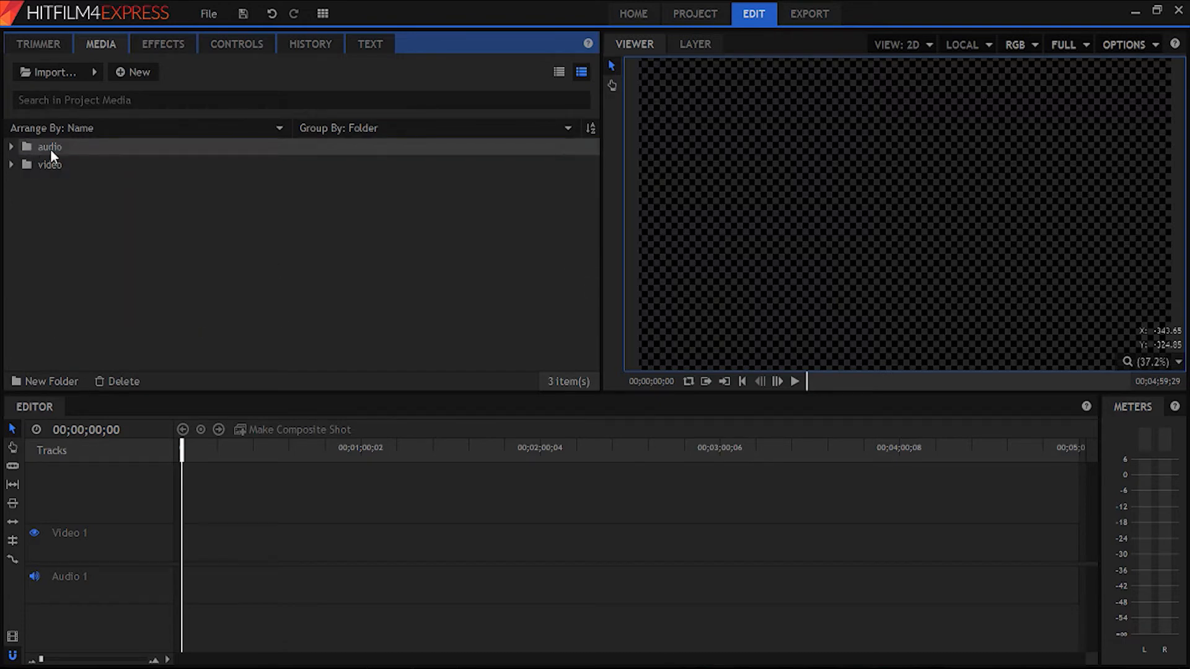
pyautogui.rightClick(51, 148)
pyautogui.click(77, 177)
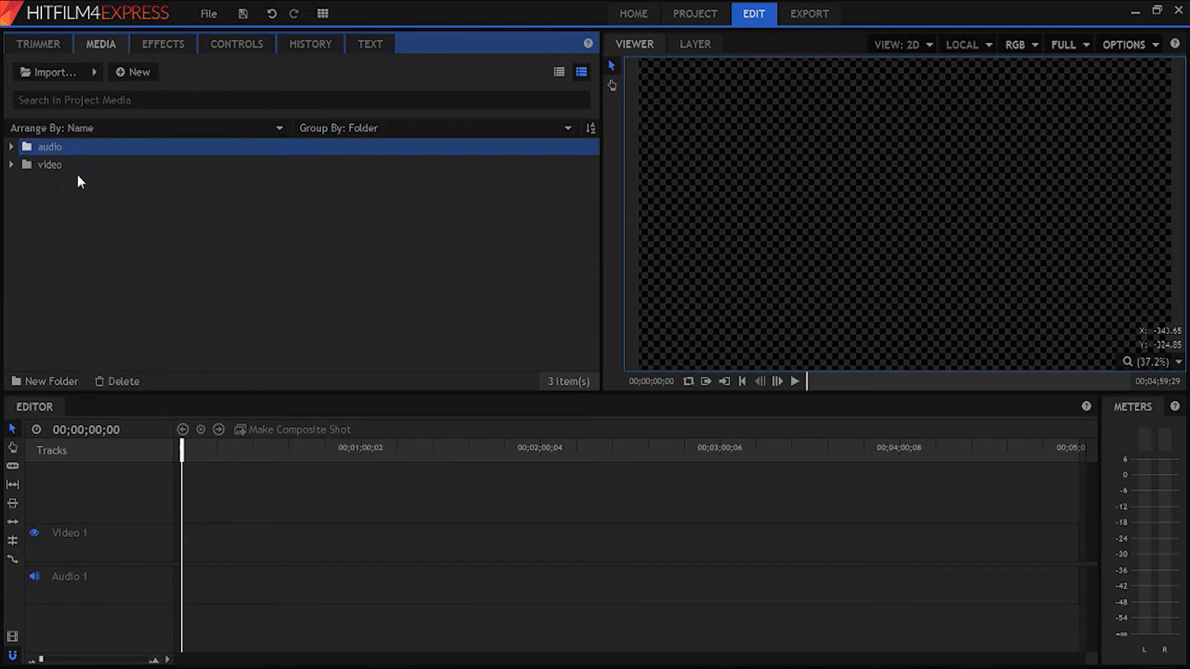
pyautogui.click(229, 169)
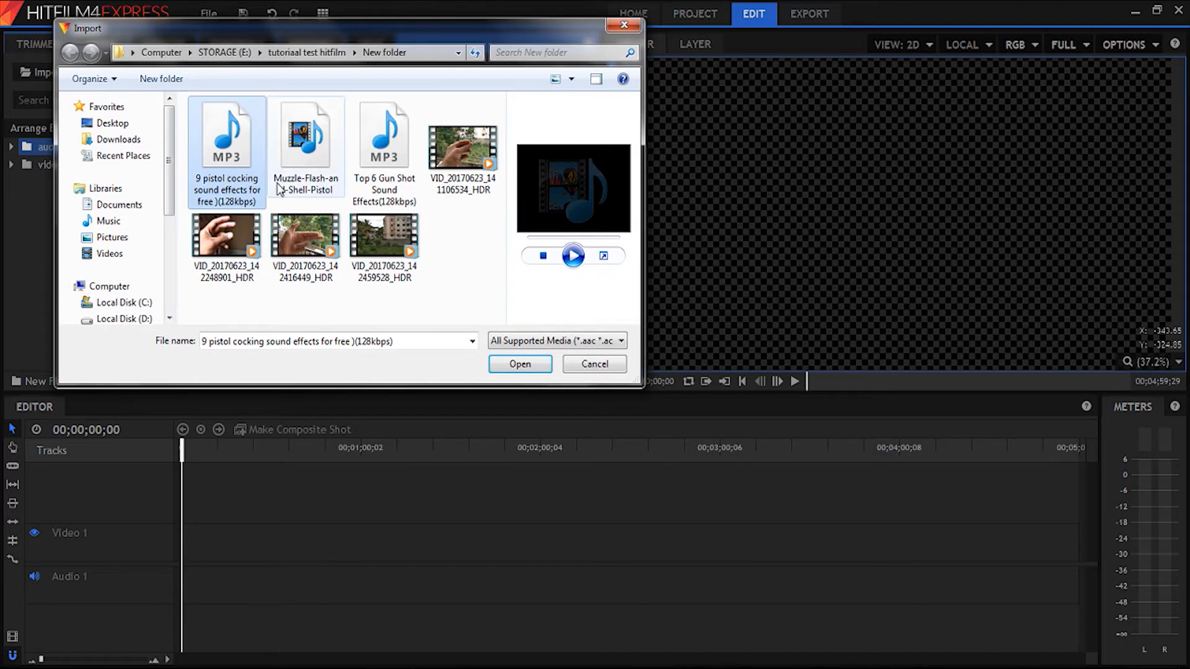
pyautogui.keyDown('ctrl'); pyautogui.click(411, 164); pyautogui.keyUp('ctrl')
pyautogui.click(519, 363)
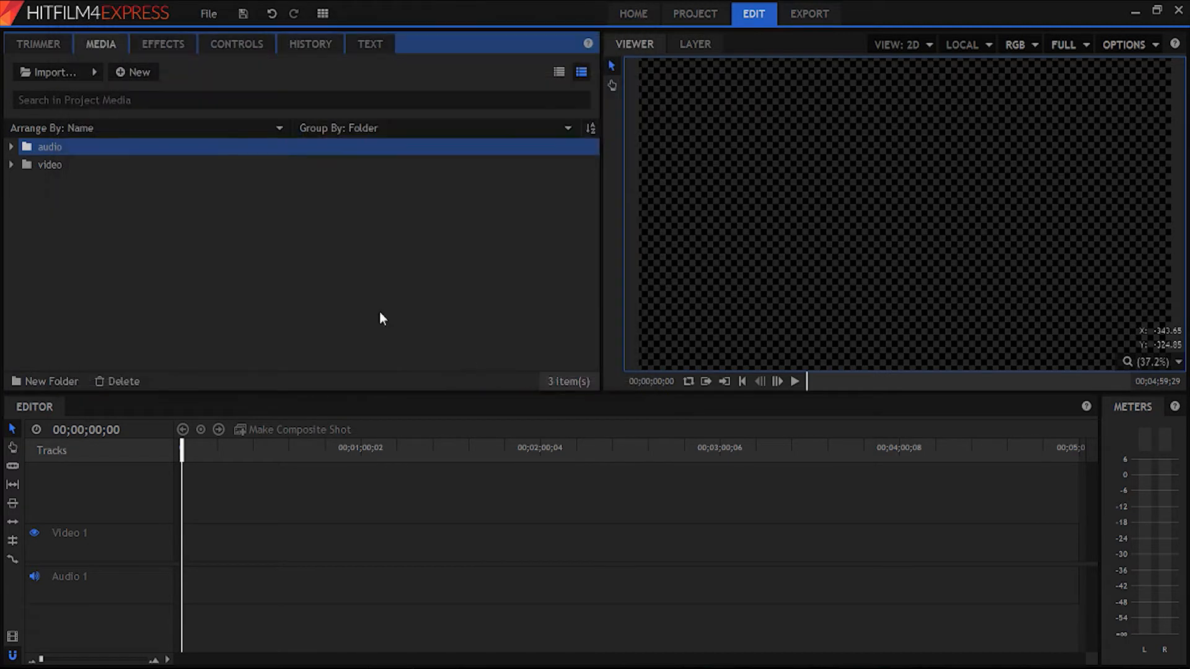
pyautogui.click(11, 146)
# - Import Muzzle-Flash-and-Shell-Pistol into the video folder and expand the folder to show its clips
pyautogui.rightClick(41, 163)
pyautogui.click(124, 192)
pyautogui.click(305, 149)
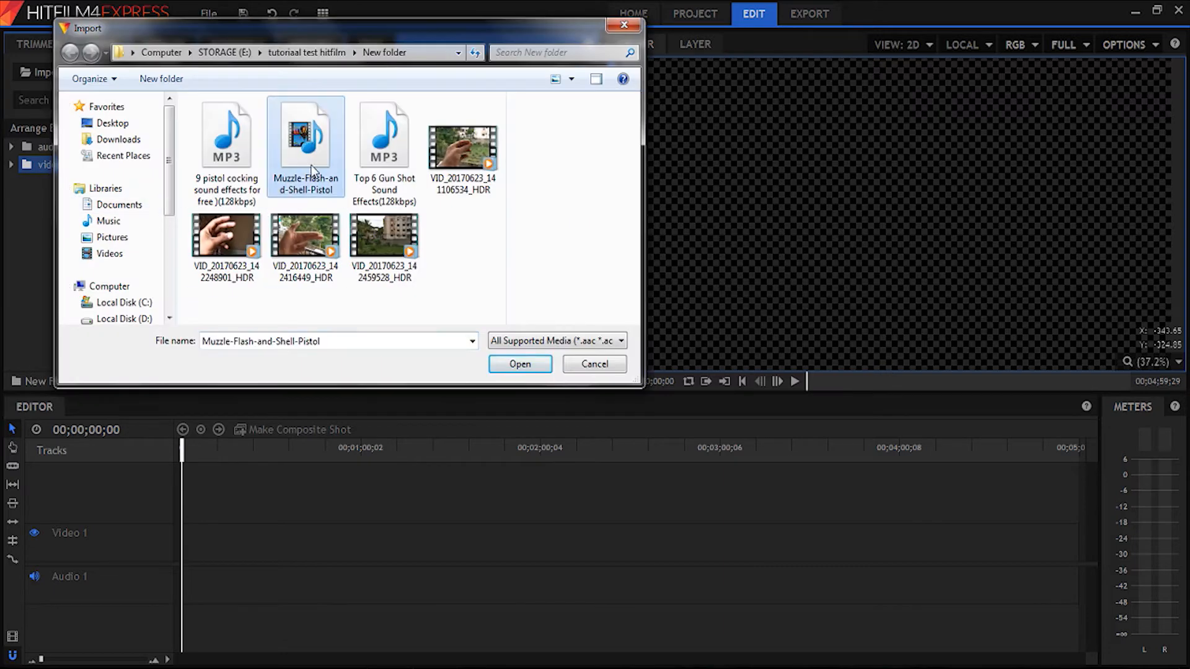
pyautogui.click(521, 364)
pyautogui.click(11, 165)
pyautogui.click(11, 165)
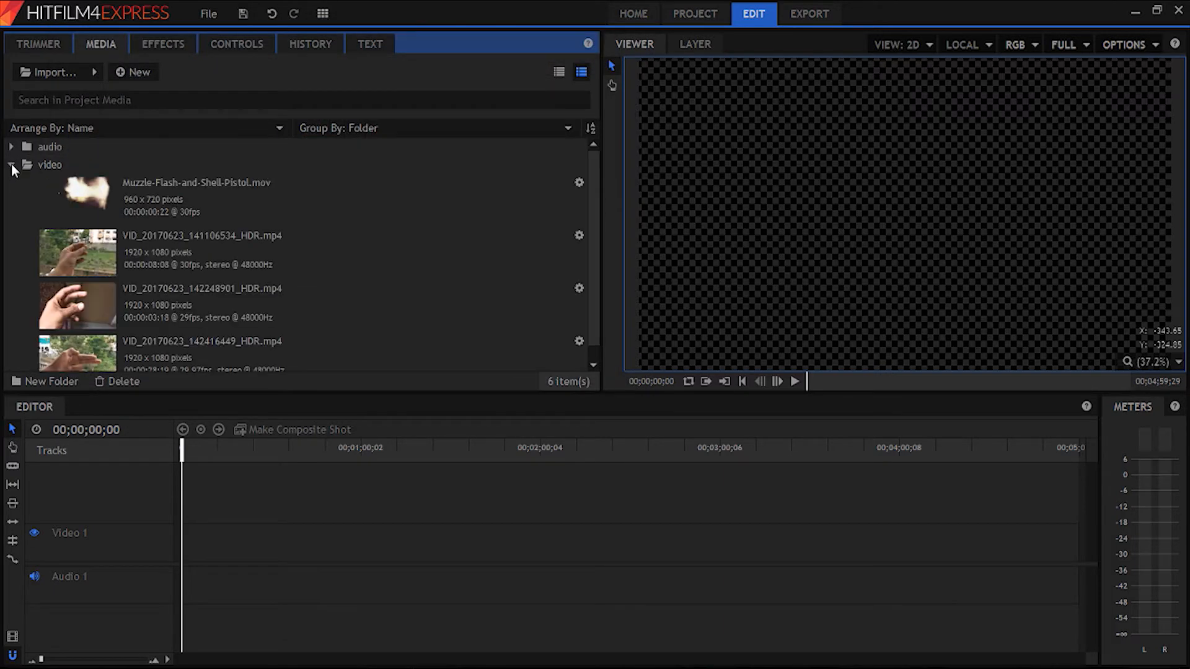
# - Load VID_20170623_142416449_HDR.mp4 into the Trimmer and play through its footage
pyautogui.scroll(-1, 151, 280)
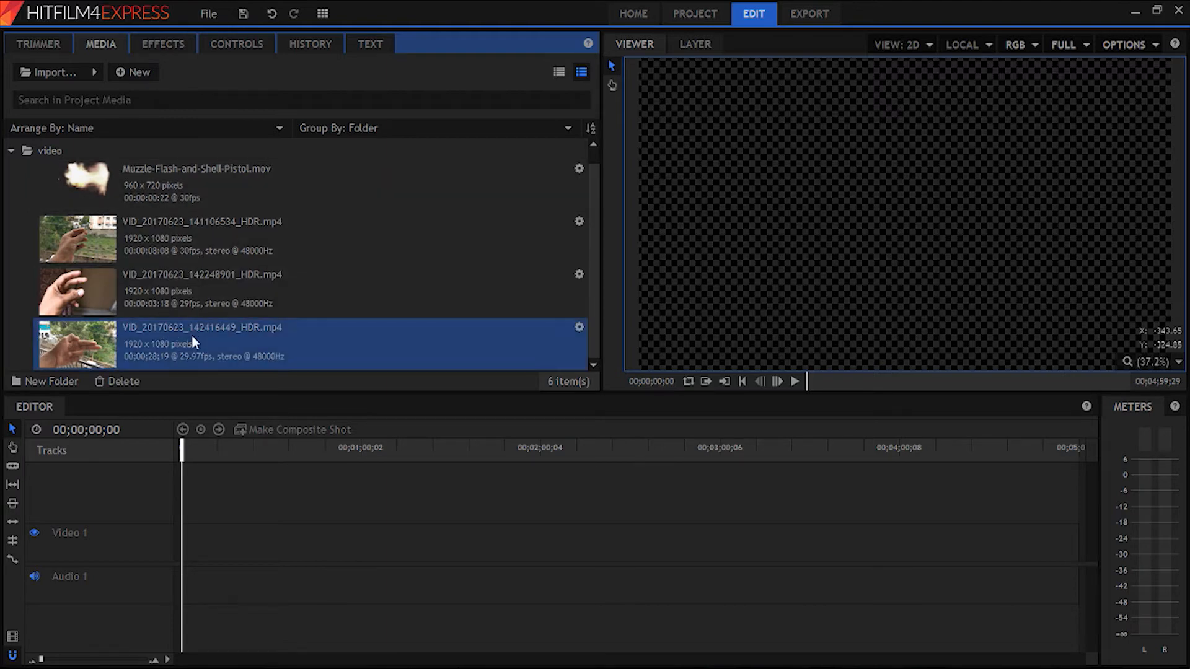
pyautogui.click(37, 45)
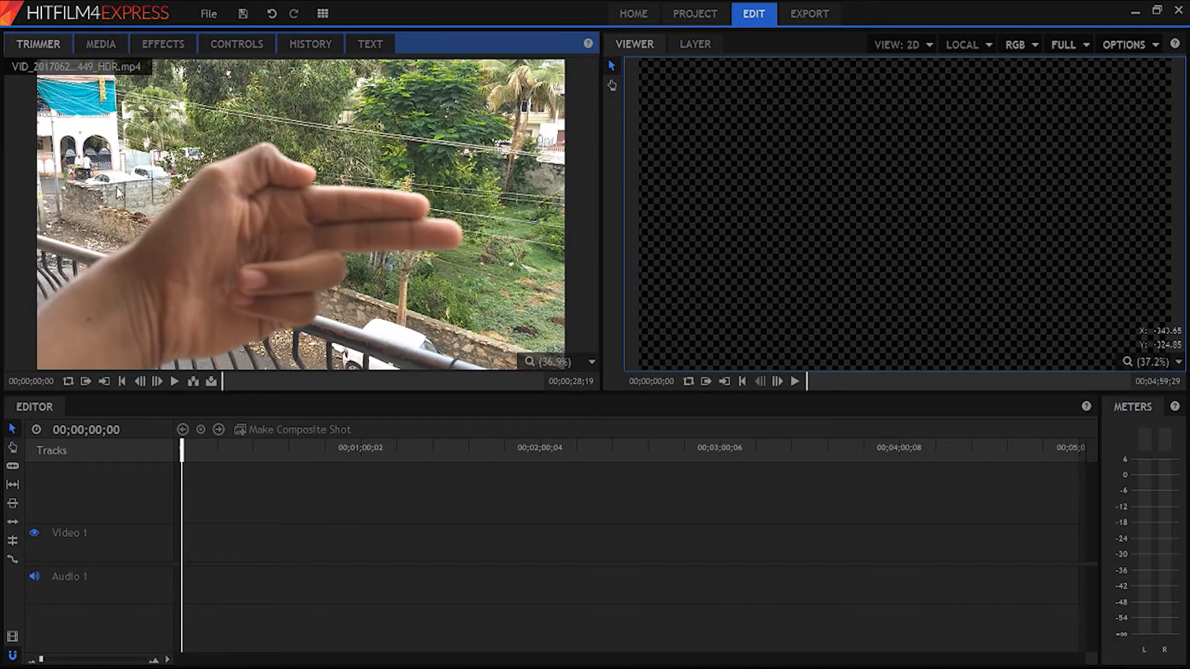
pyautogui.click(174, 384)
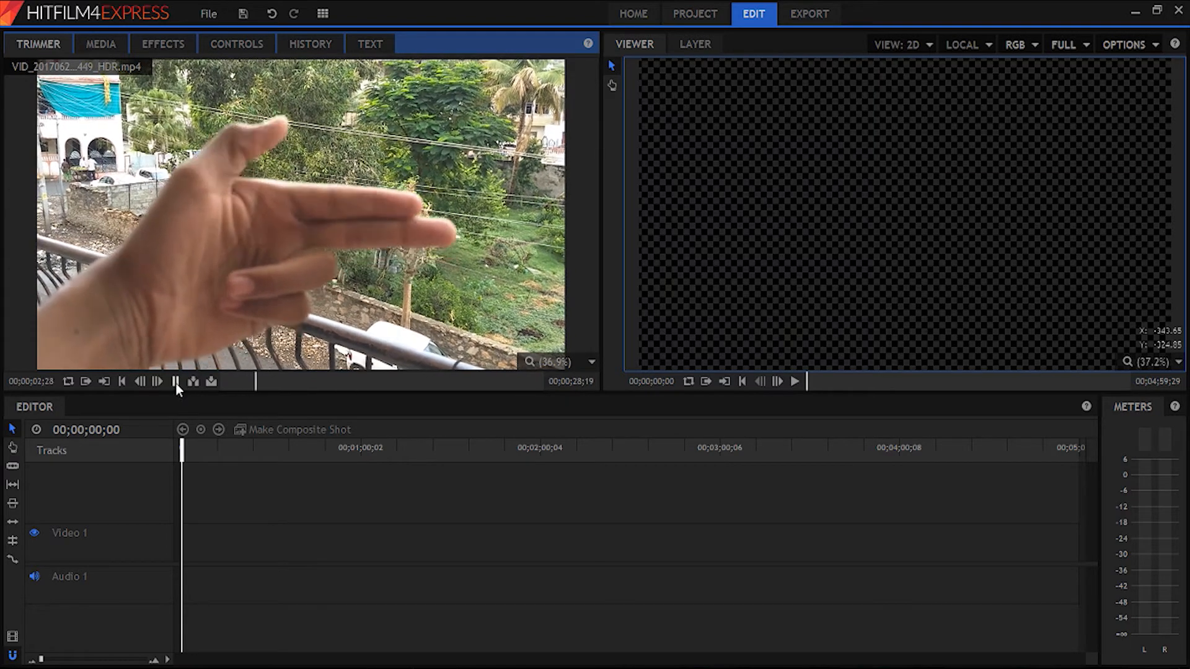
pyautogui.click(176, 382)
pyautogui.click(175, 381)
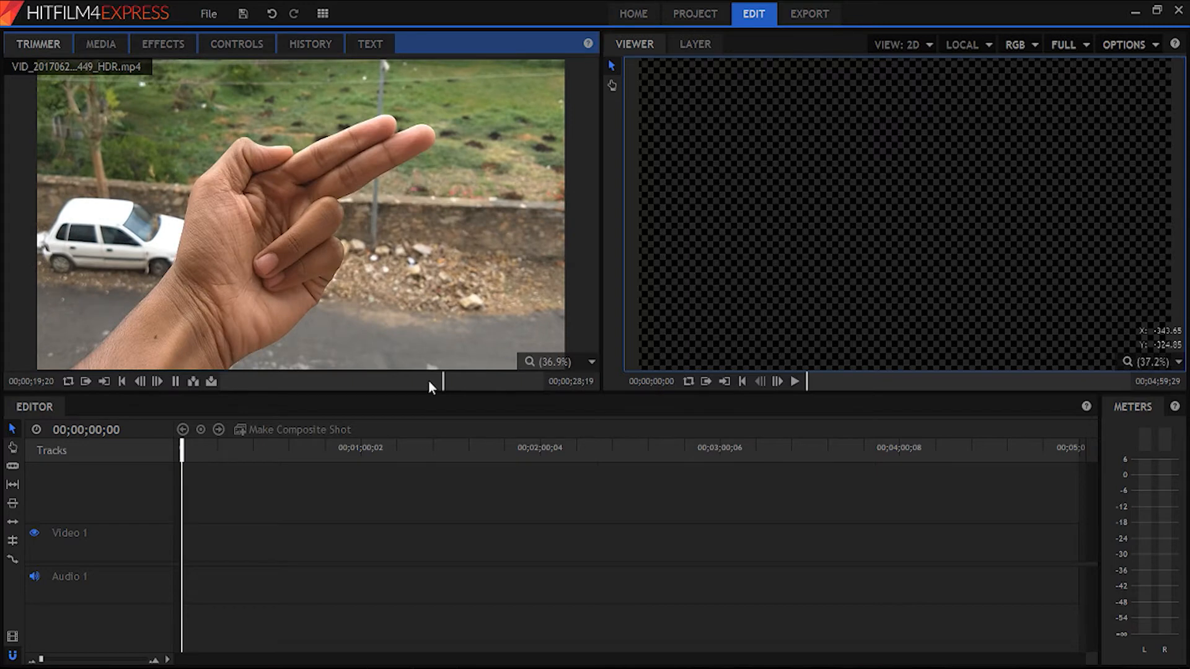
# - Trim the loaded clip with an in point at 00;00;23;23 and an out point at 00;00;24;25
pyautogui.click(426, 380)
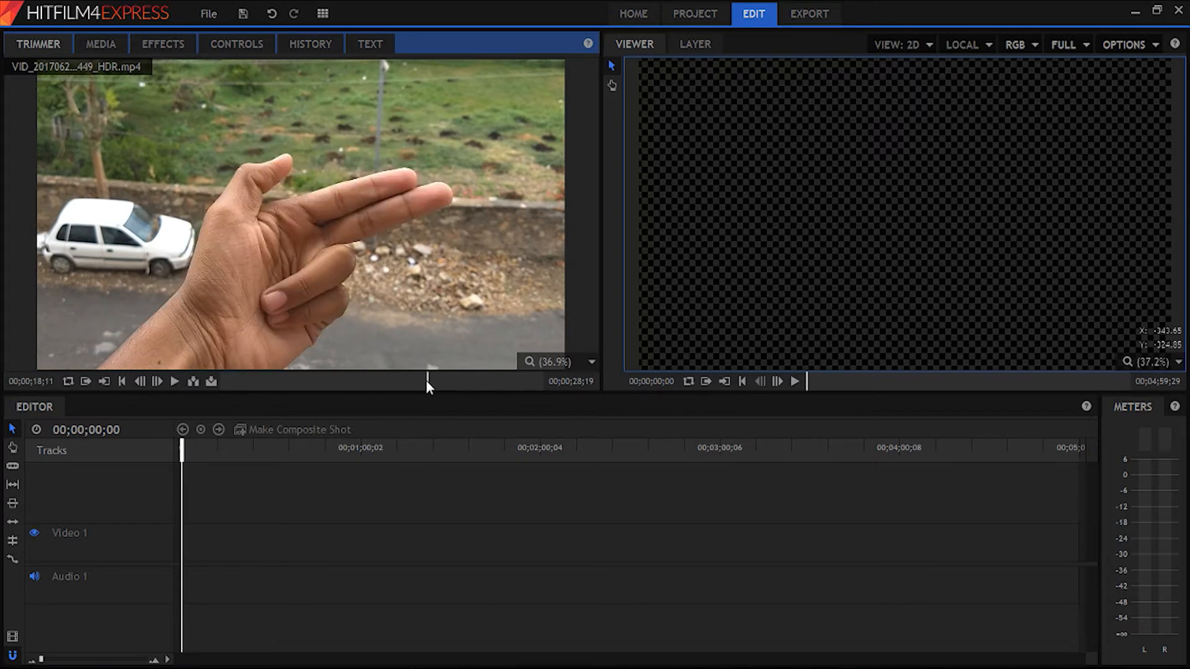
pyautogui.moveTo(426, 381); pyautogui.dragTo(483, 380)
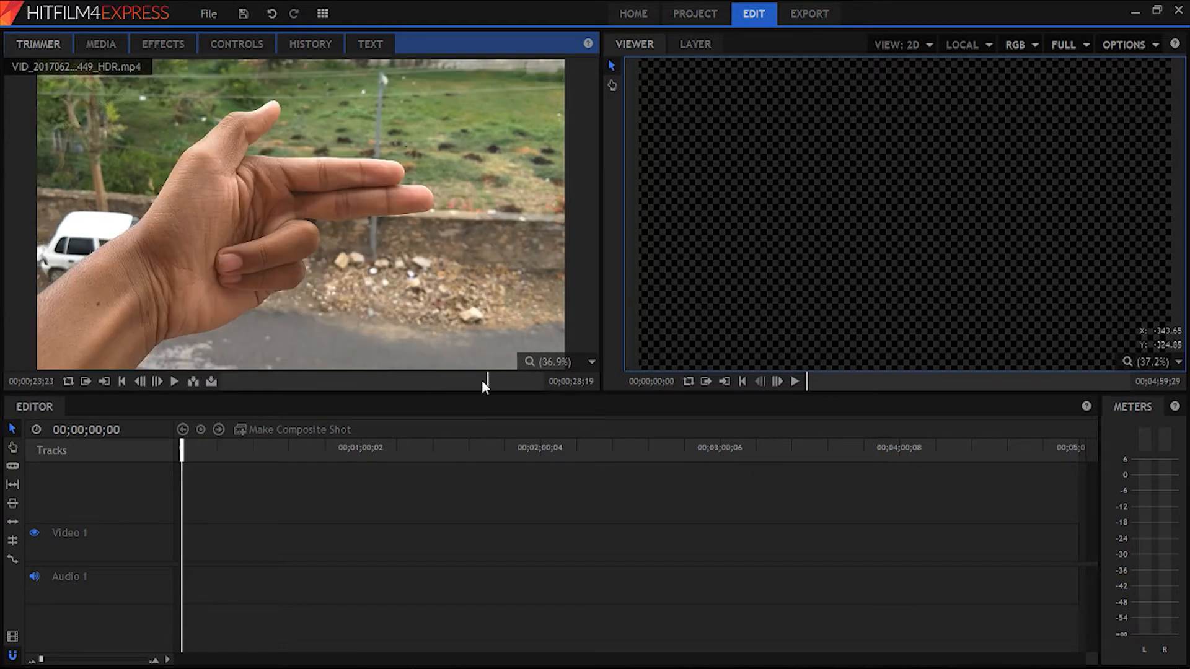
pyautogui.click(86, 382)
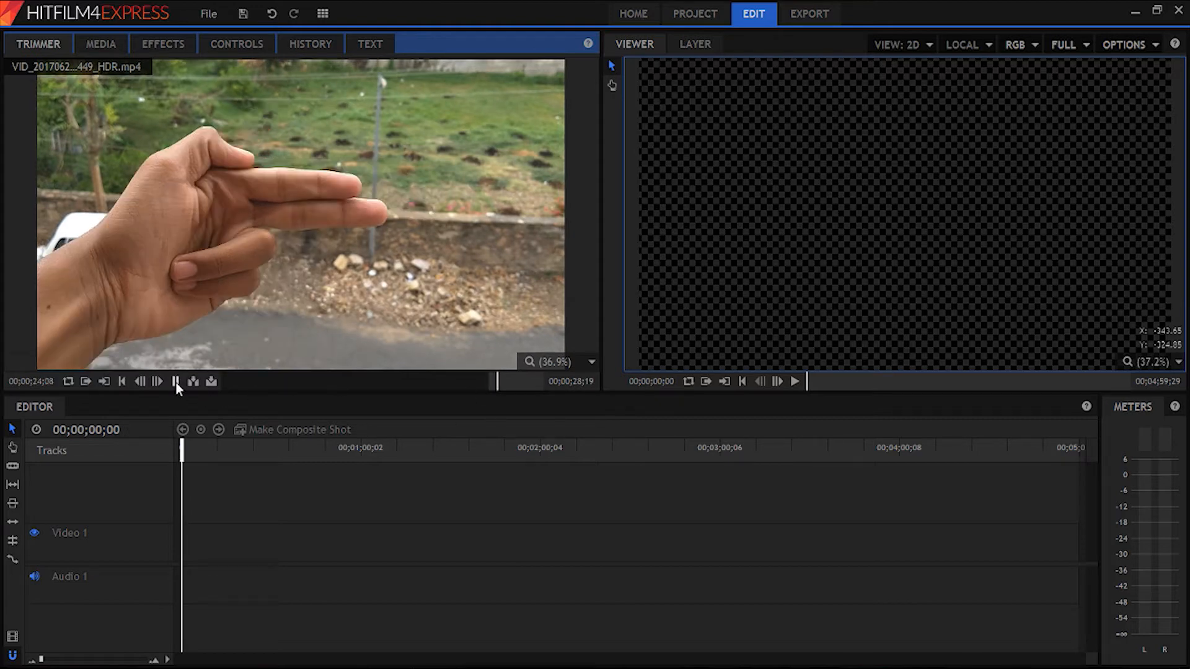
pyautogui.click(176, 382)
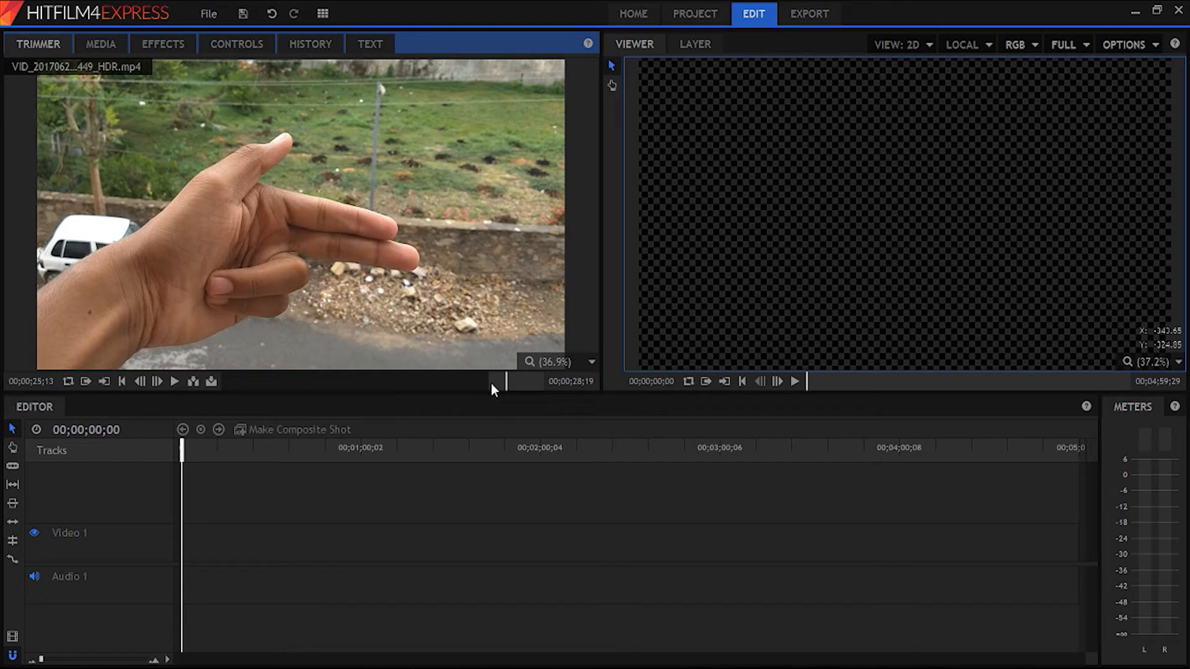
pyautogui.click(492, 384)
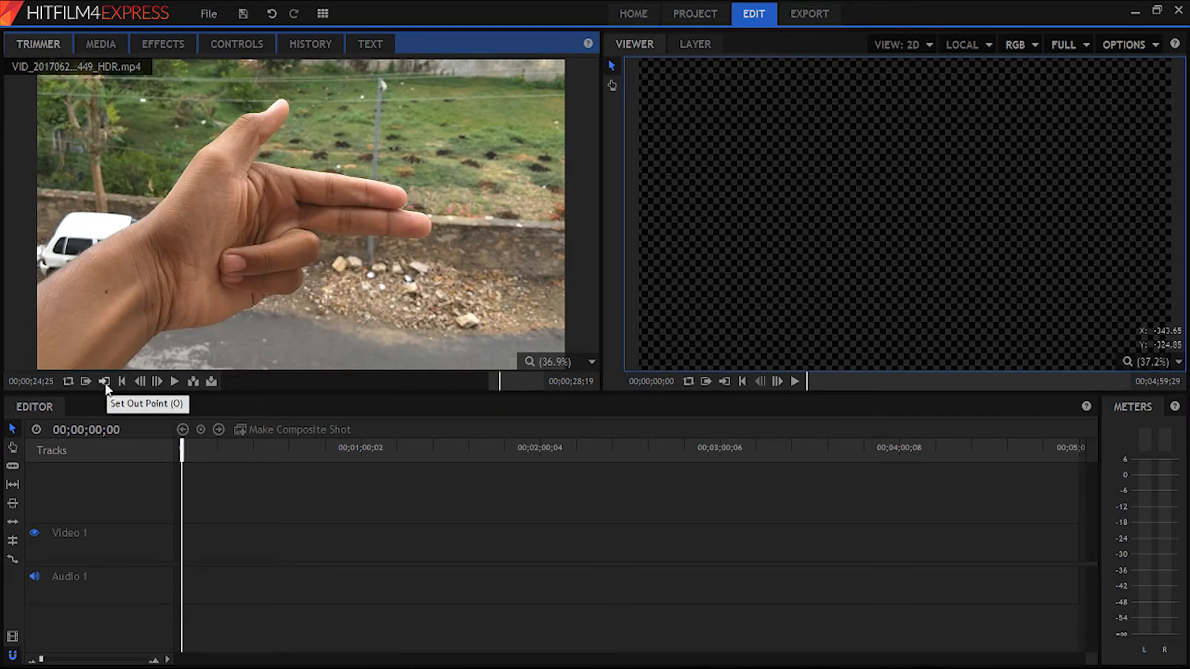
pyautogui.click(105, 383)
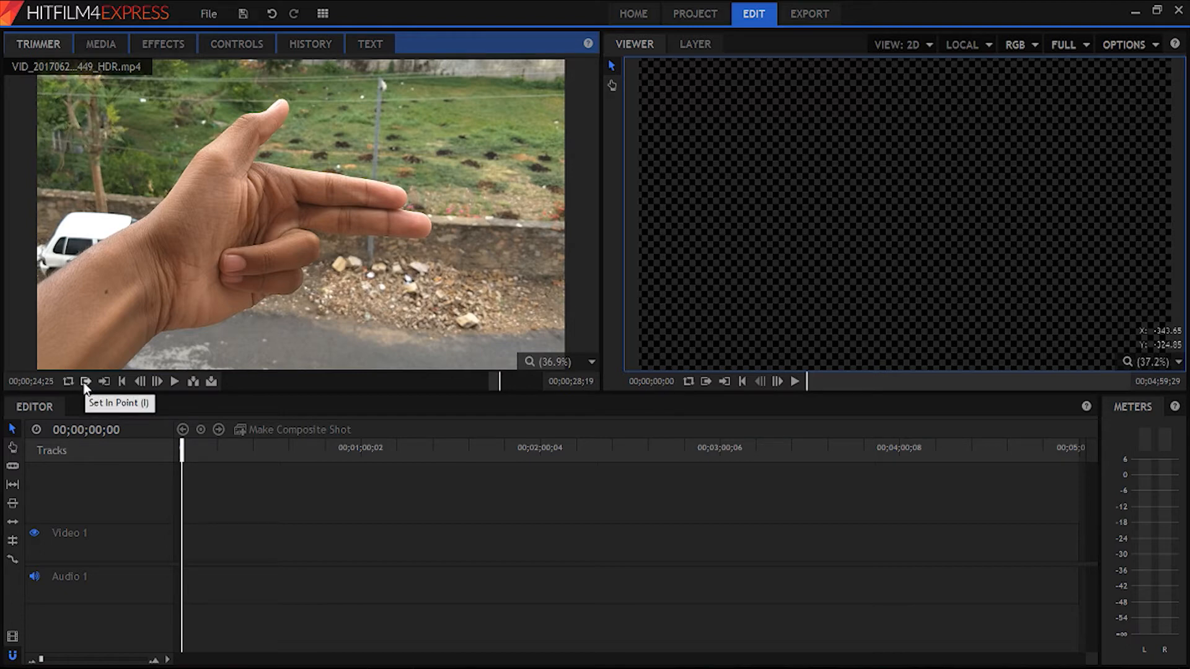
# - Place the trimmed clip at the start of Video 1 and Audio 1 and return the playhead to 00;00;00;00
pyautogui.moveTo(267, 252)
pyautogui.mouseDown()
pyautogui.moveTo(248, 446)
pyautogui.moveTo(223, 529)
pyautogui.moveTo(200, 557)
pyautogui.moveTo(181, 545)
pyautogui.moveTo(186, 526)
pyautogui.mouseUp()
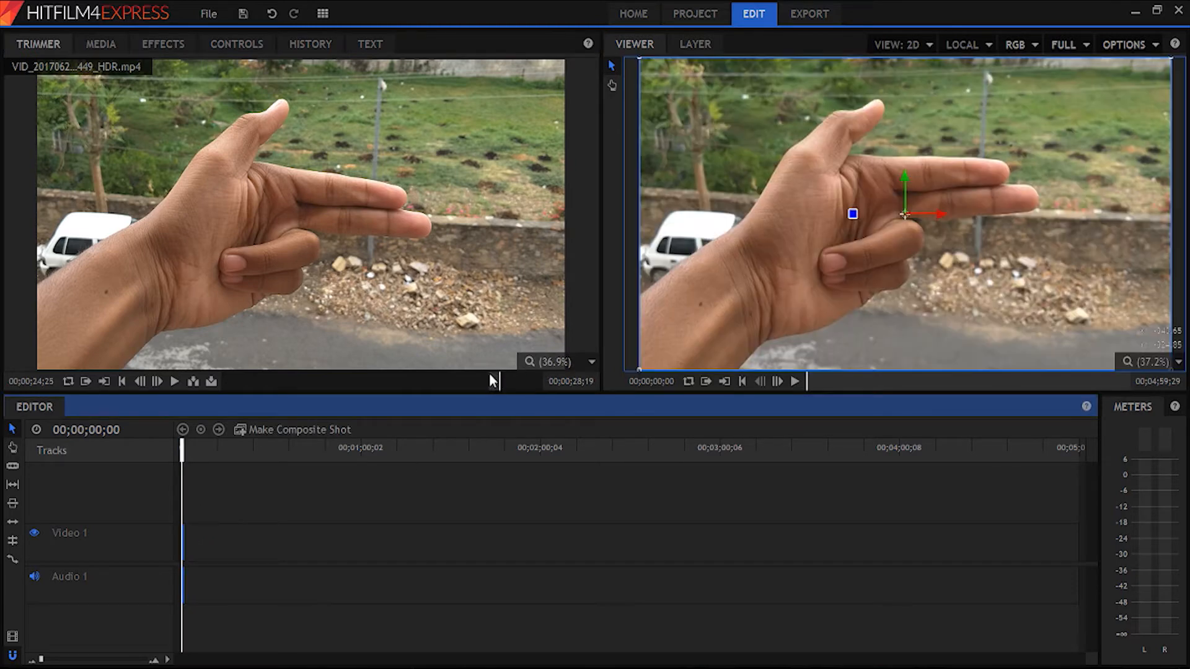
pyautogui.click(221, 462)
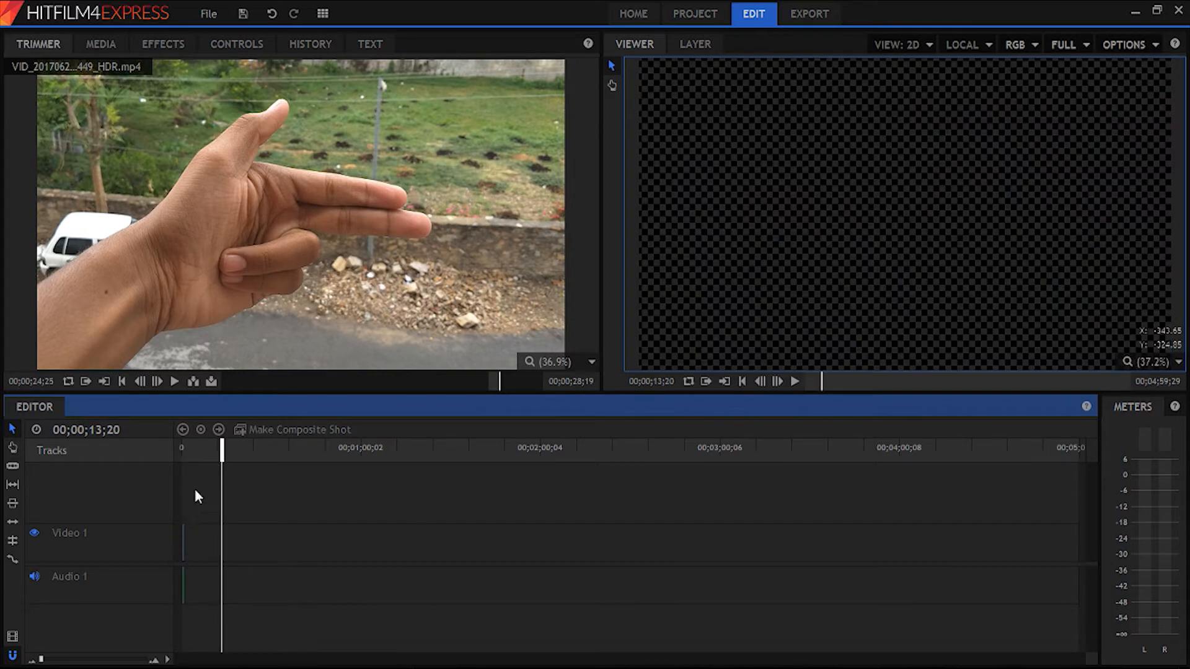
pyautogui.moveTo(221, 450); pyautogui.dragTo(165, 453)
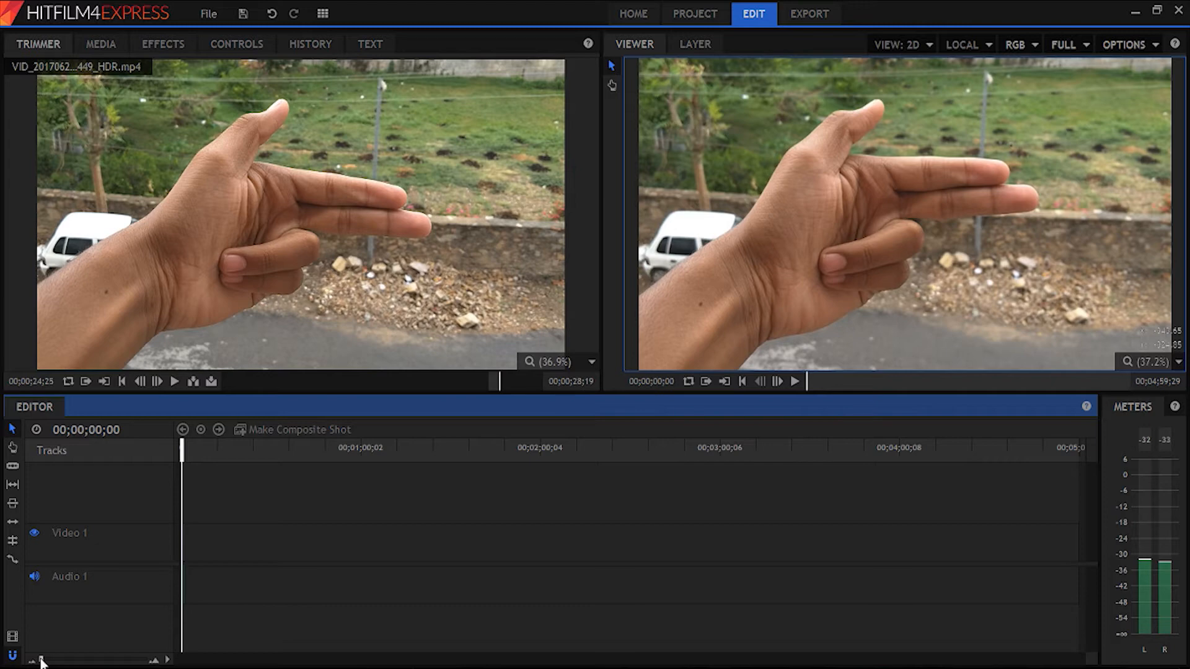
pyautogui.moveTo(41, 661); pyautogui.dragTo(106, 666)
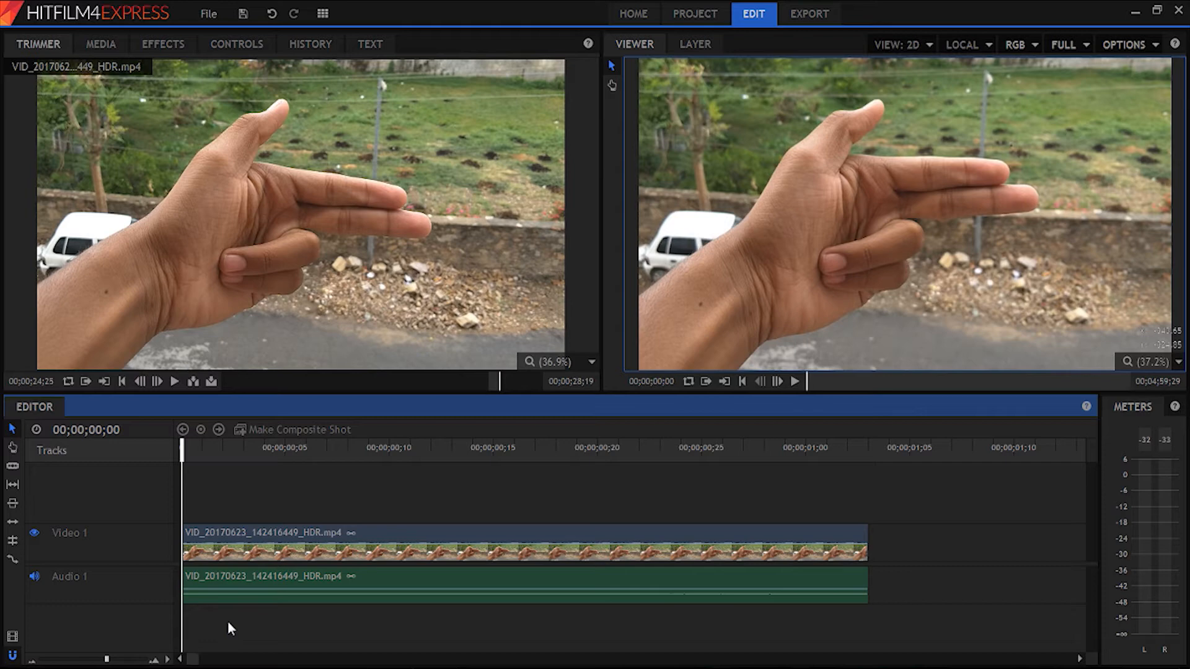
pyautogui.scroll(1, 229, 629)
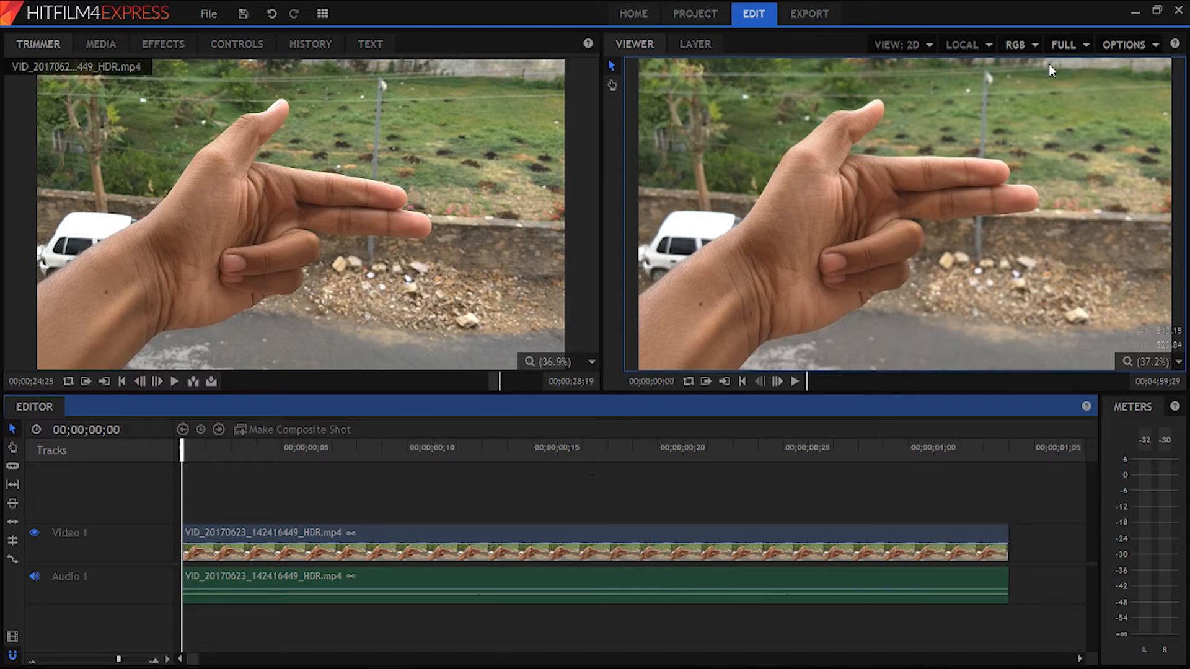
# - Set the viewer's playback quality to Quarter and preview the timeline clip from its start
pyautogui.click(1070, 48)
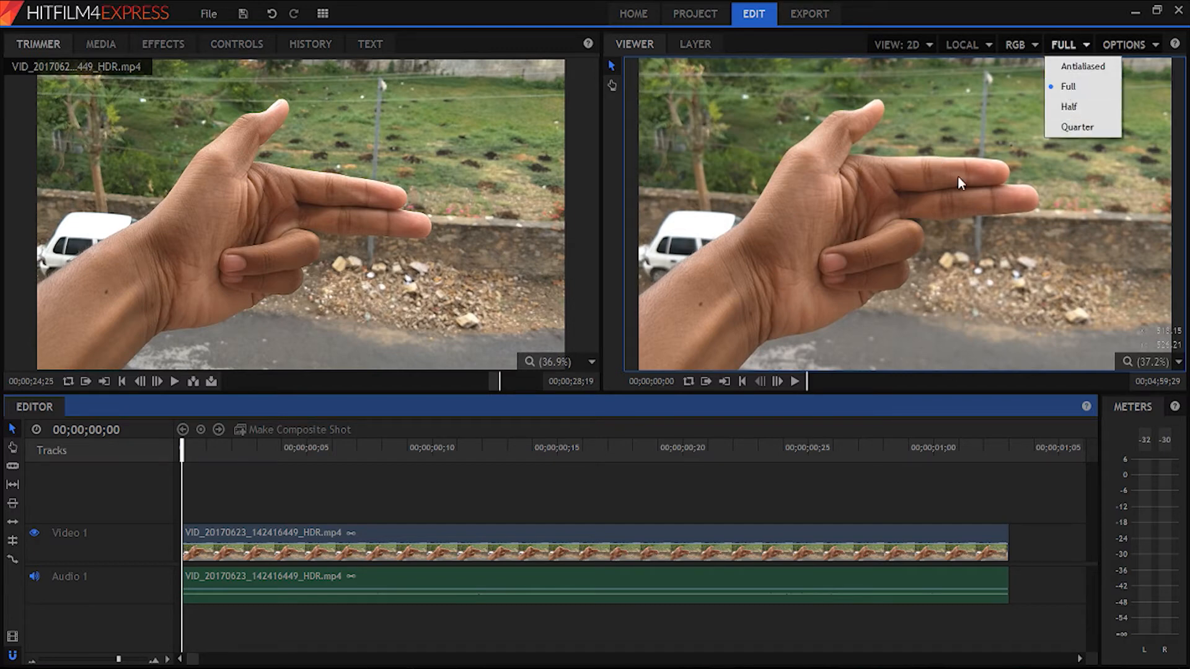
pyautogui.click(1063, 127)
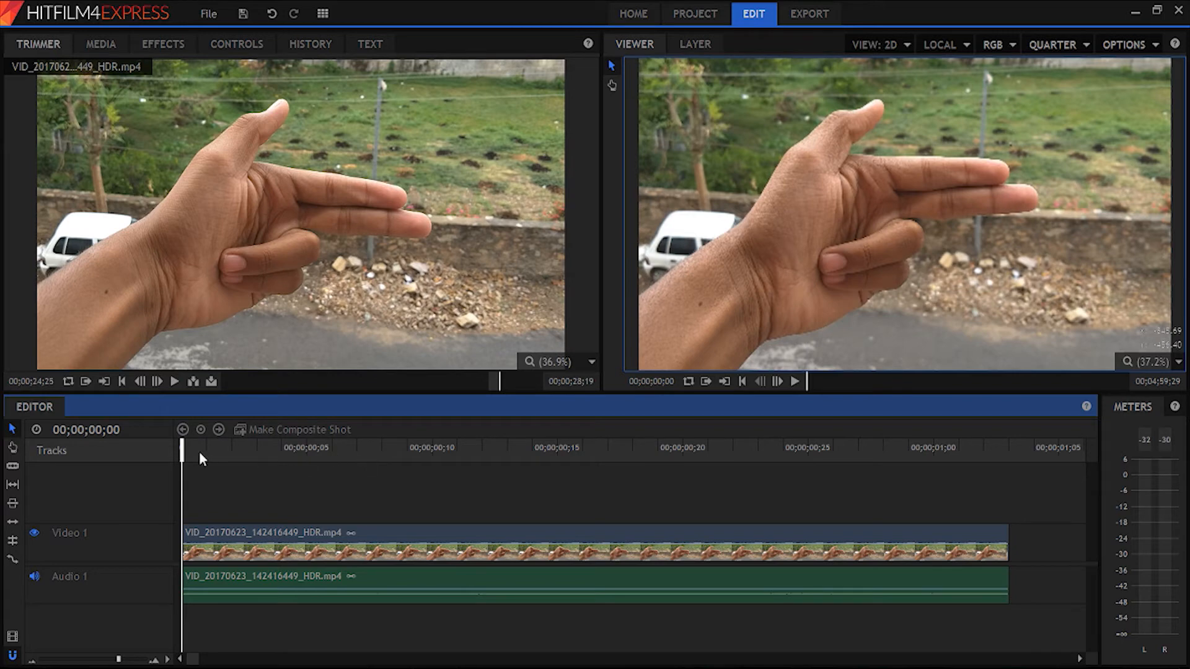
pyautogui.moveTo(183, 451)
pyautogui.mouseDown()
pyautogui.moveTo(427, 461)
pyautogui.moveTo(182, 461)
pyautogui.mouseUp()
pyautogui.press('space')
pyautogui.moveTo(617, 448); pyautogui.dragTo(53, 452)
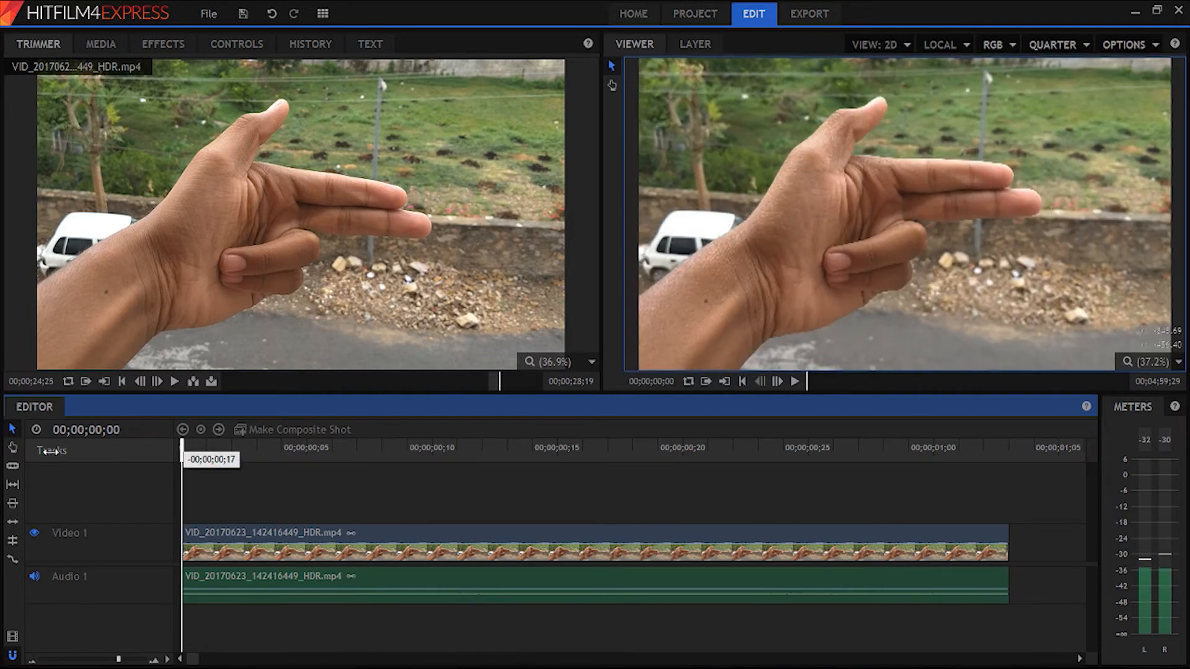
pyautogui.press('space')
pyautogui.moveTo(566, 449); pyautogui.dragTo(41, 454)
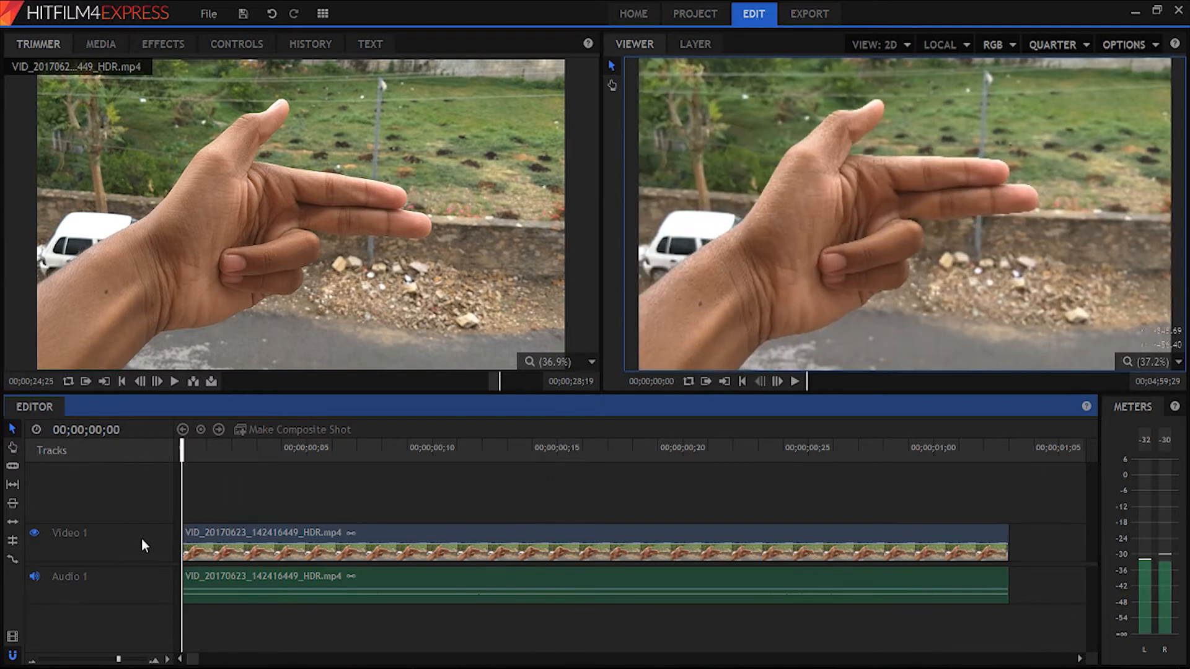
# - Set the timeline's video track size to Small
pyautogui.click(211, 551)
pyautogui.rightClick(162, 594)
pyautogui.moveTo(198, 598)
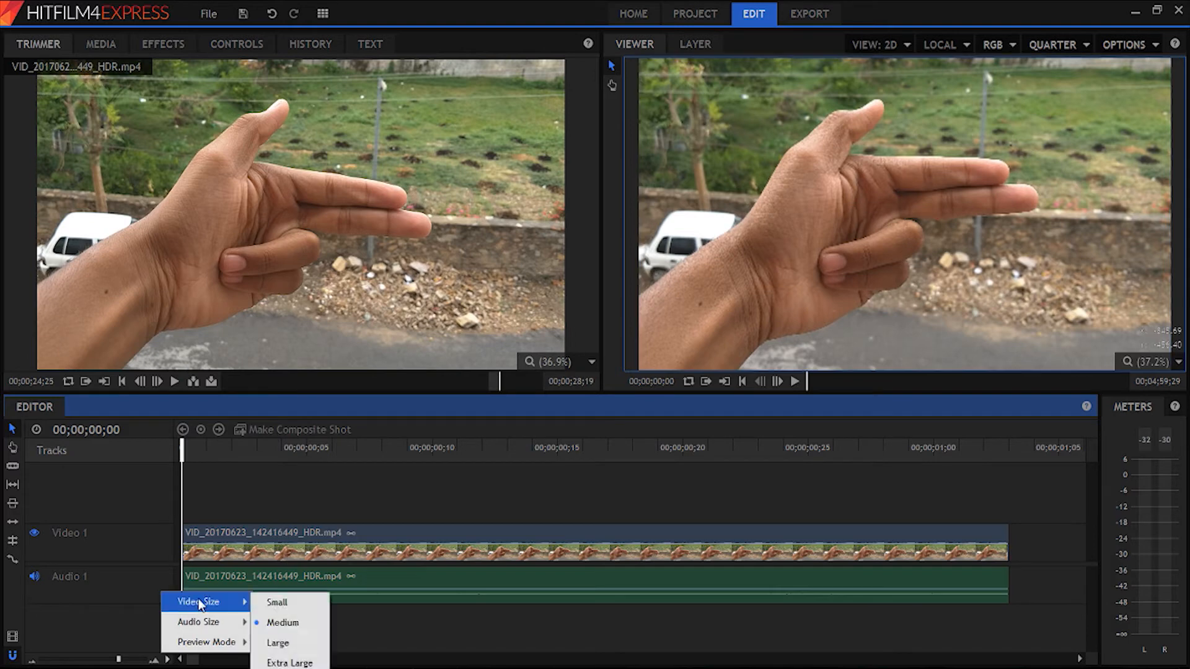
pyautogui.click(277, 603)
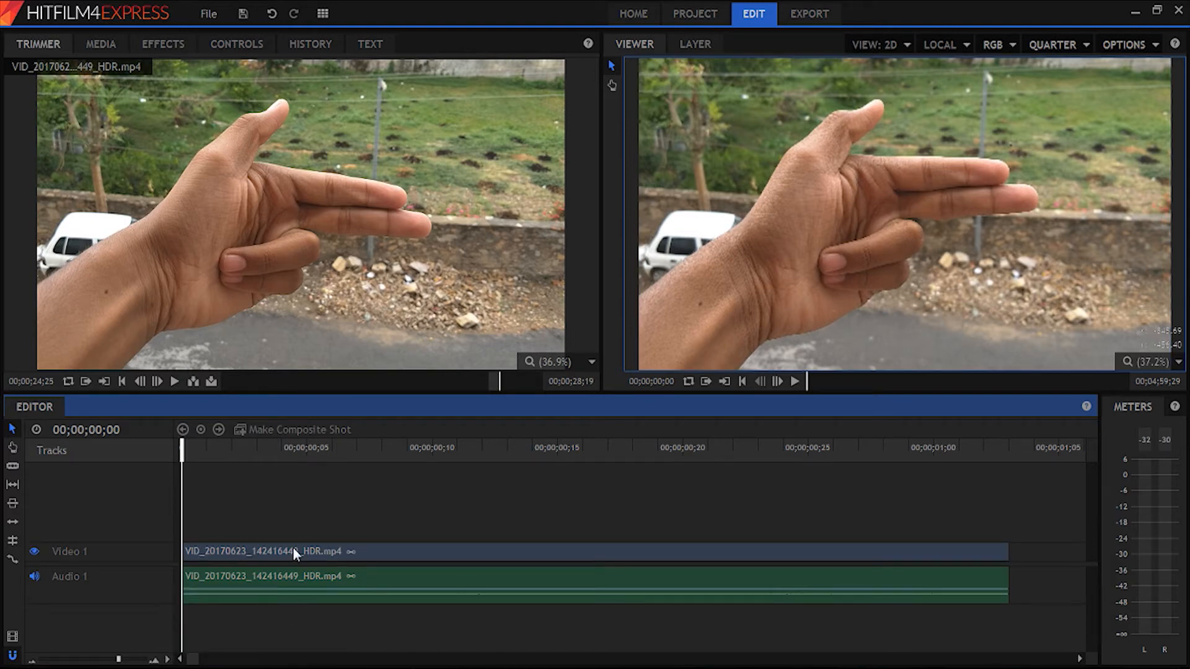
pyautogui.click(213, 583)
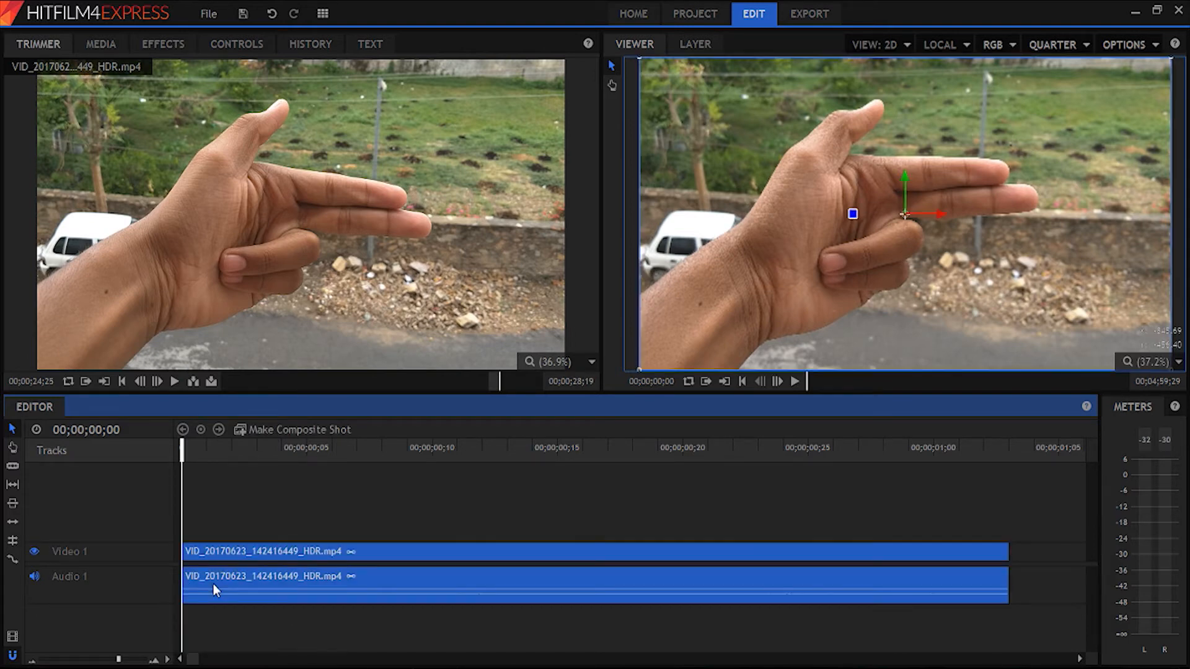
pyautogui.click(238, 501)
pyautogui.click(249, 575)
pyautogui.click(276, 517)
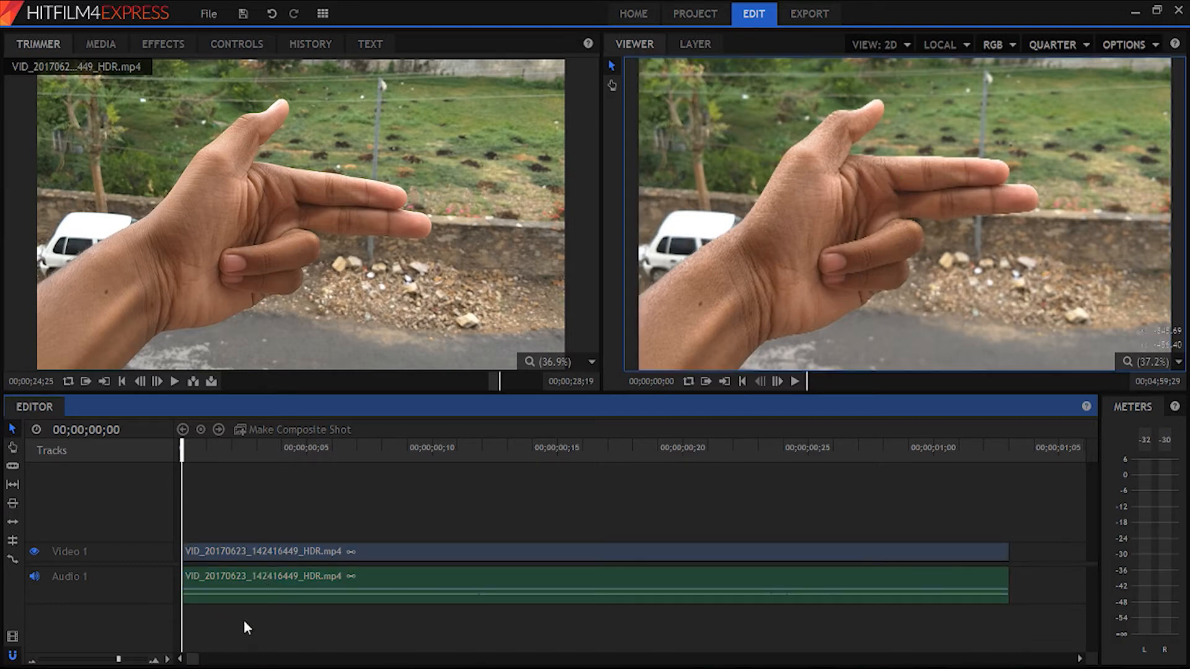
pyautogui.click(274, 597)
pyautogui.click(277, 613)
# - Set the timeline's audio track size to Large
pyautogui.click(167, 658)
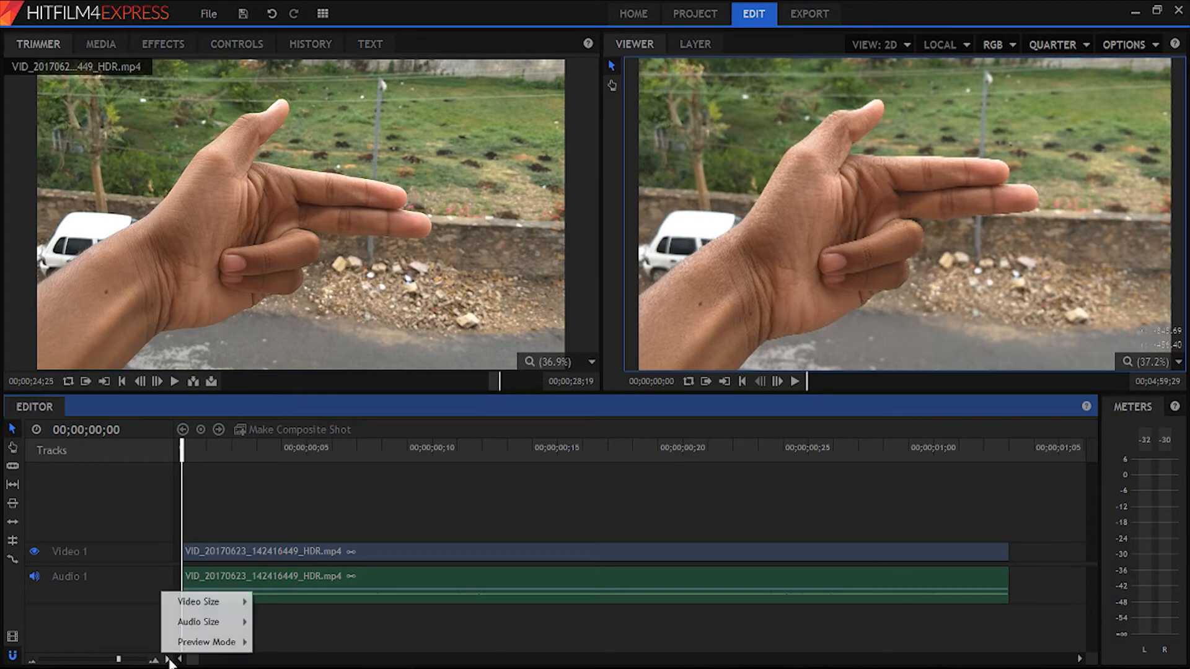
pyautogui.moveTo(197, 627)
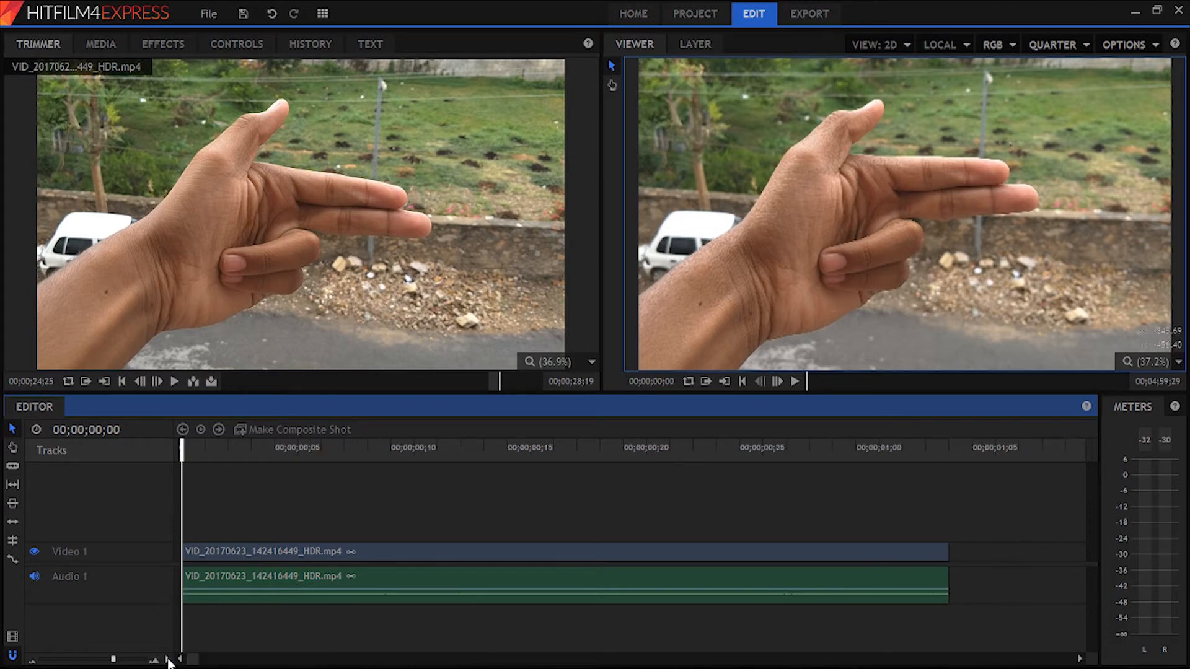
pyautogui.click(167, 660)
pyautogui.moveTo(229, 648)
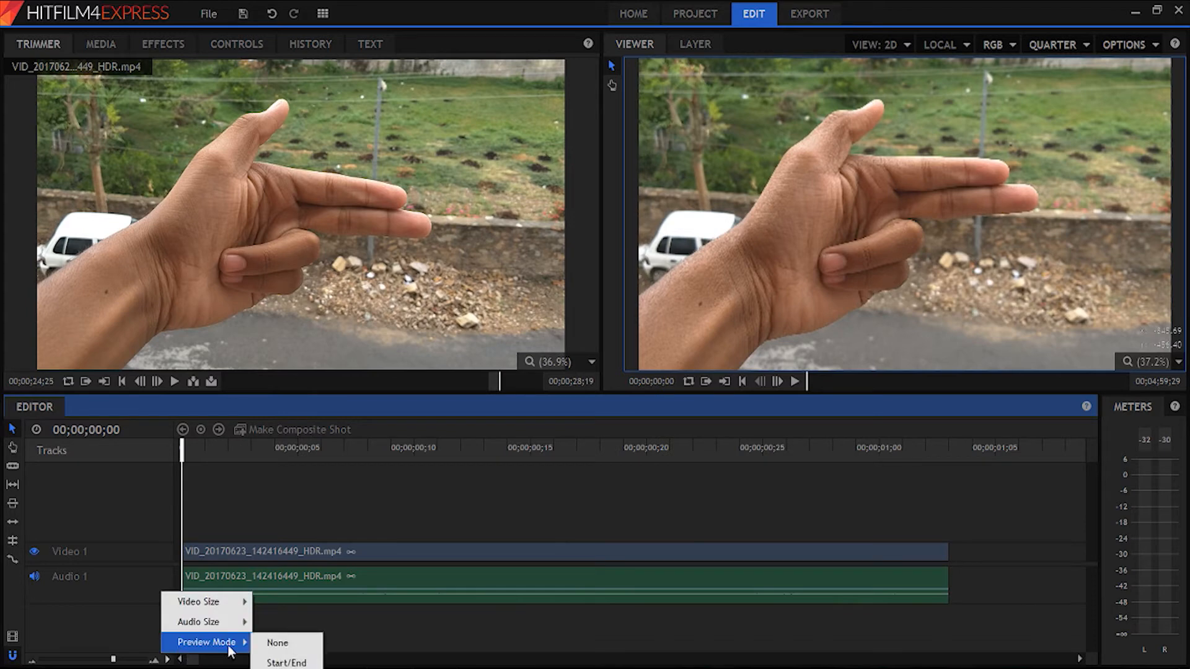
pyautogui.moveTo(214, 622)
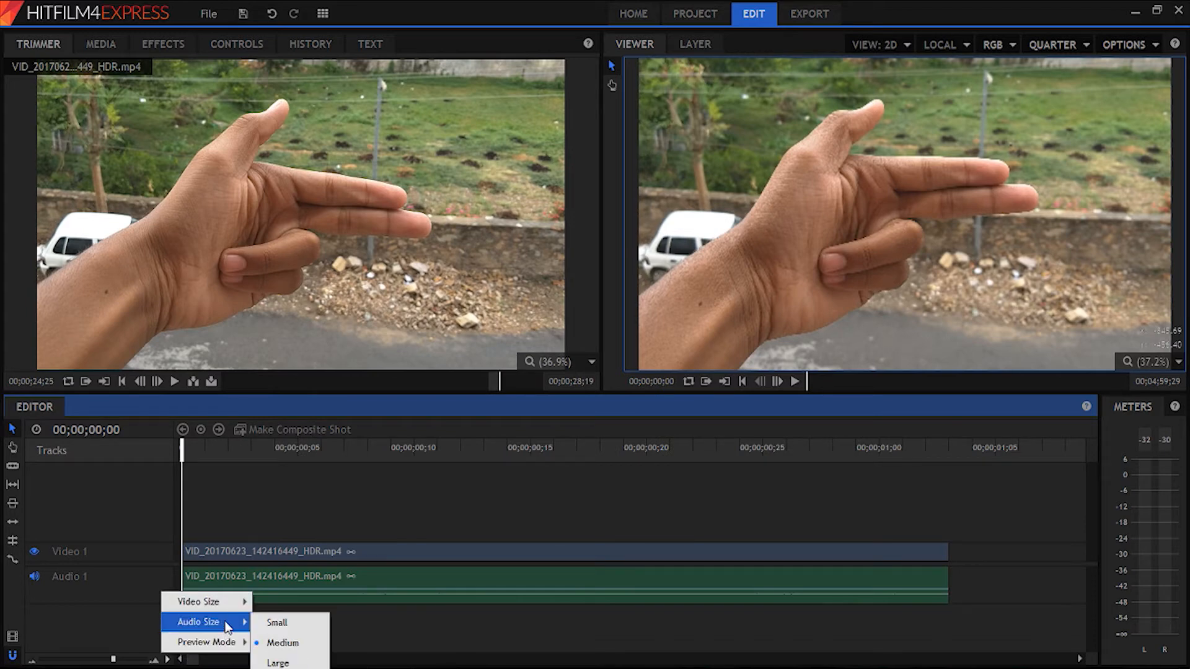
pyautogui.click(278, 660)
# - Scrub through the timeline clip and park the playhead at 00;00;00;14
pyautogui.moveTo(734, 459)
pyautogui.mouseDown()
pyautogui.moveTo(762, 460)
pyautogui.moveTo(420, 484)
pyautogui.moveTo(202, 483)
pyautogui.moveTo(196, 468)
pyautogui.moveTo(714, 460)
pyautogui.mouseUp()
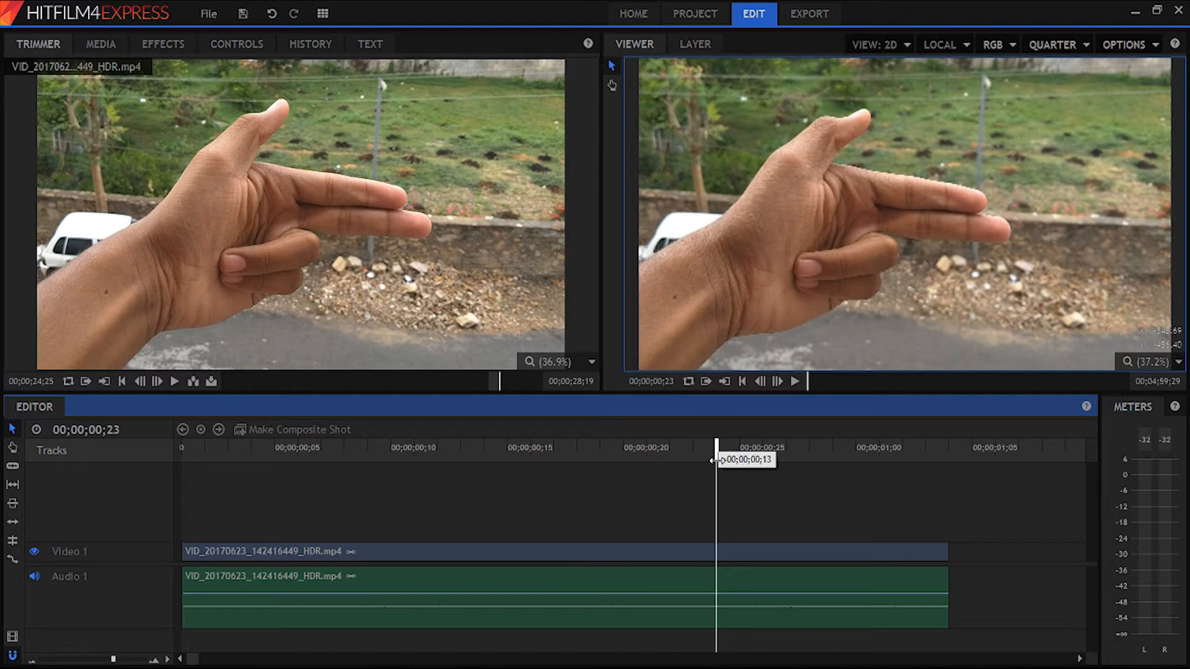
pyautogui.moveTo(714, 460); pyautogui.dragTo(507, 489)
pyautogui.press('space')
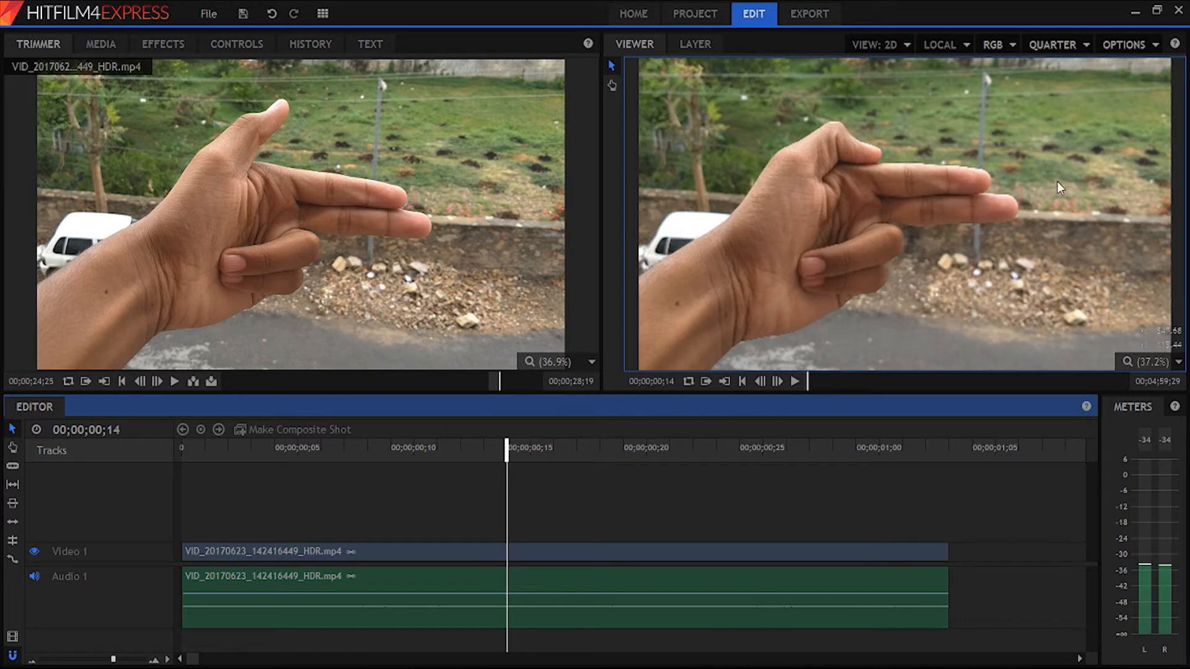
# - Load Muzzle-Flash-and-Shell-Pistol.mov from the video folder into the Trimmer and preview it
pyautogui.click(96, 44)
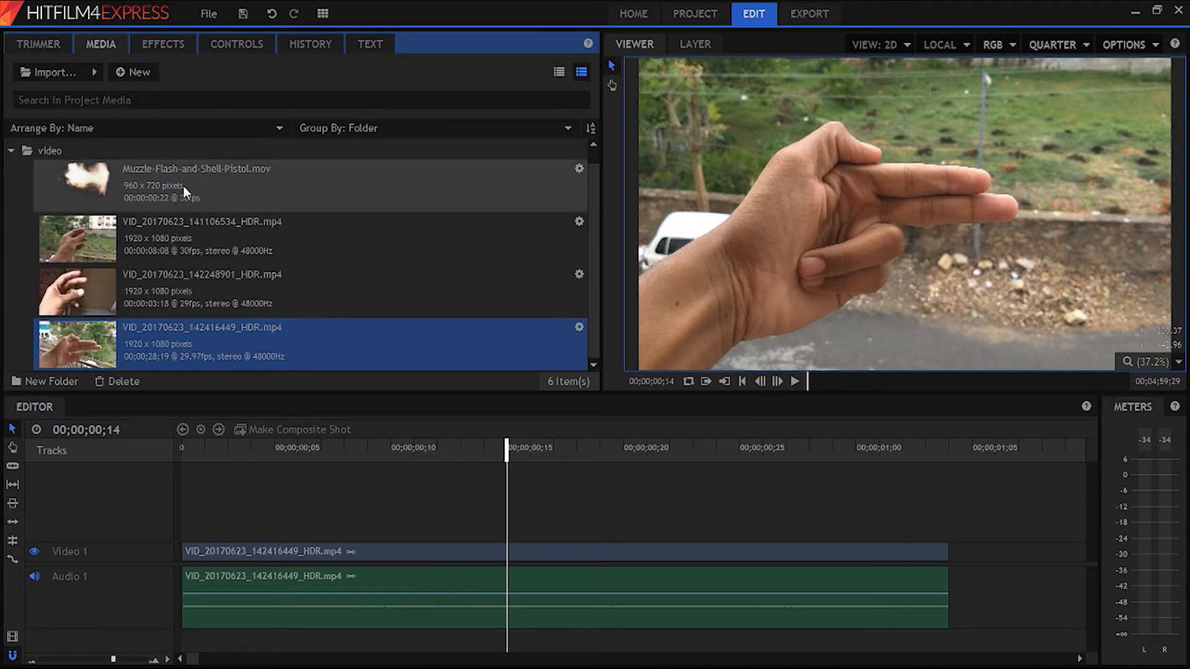
pyautogui.click(151, 184)
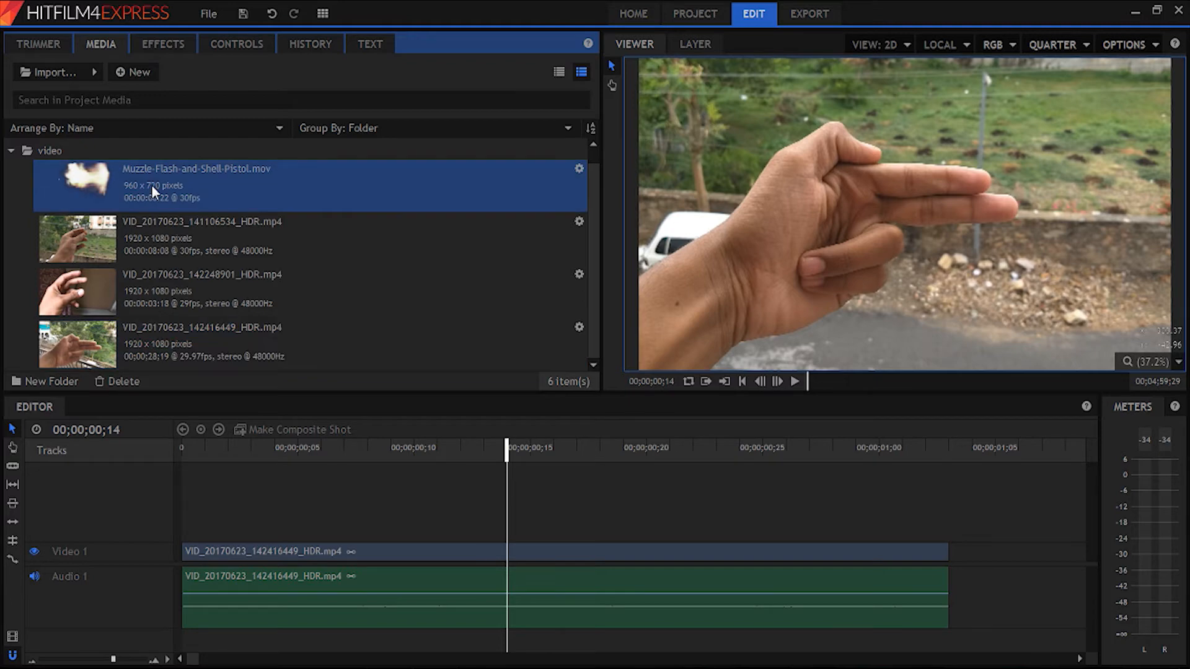
pyautogui.click(20, 42)
pyautogui.click(177, 384)
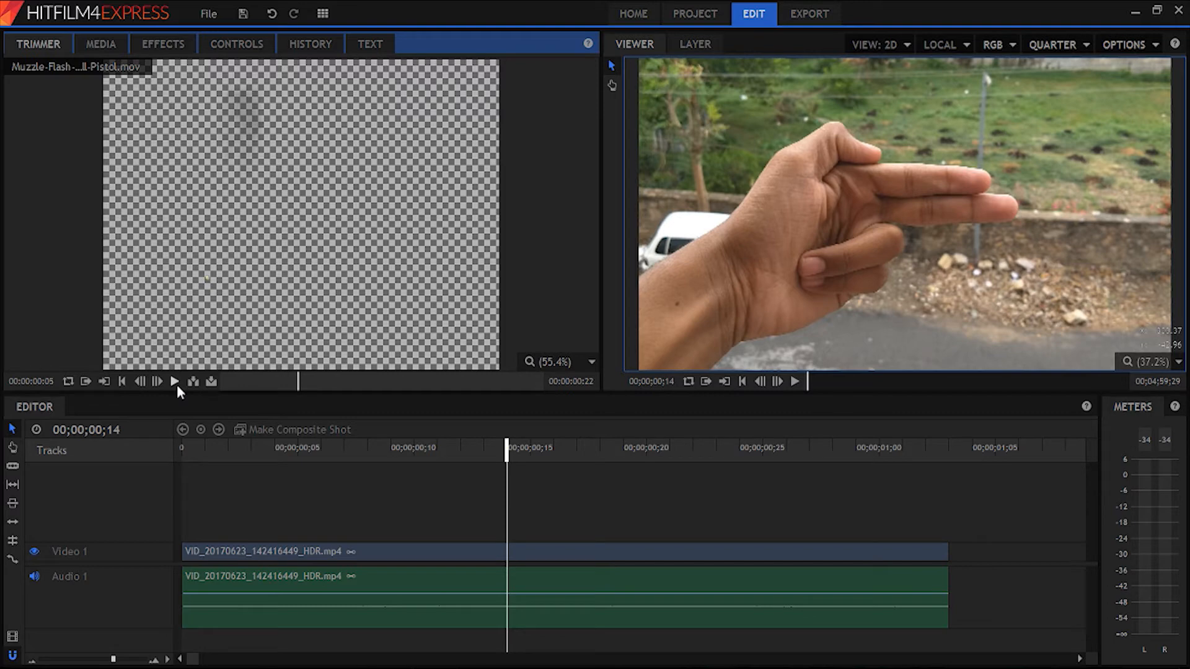
pyautogui.click(176, 385)
pyautogui.click(177, 384)
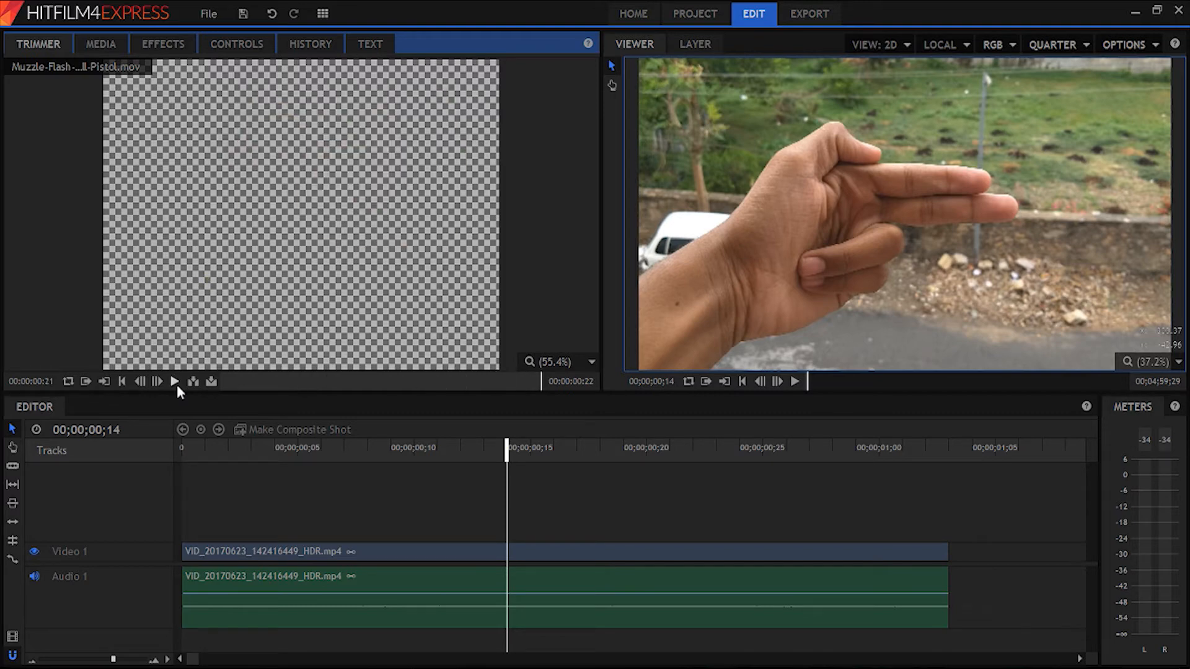
# - Place Muzzle-Flash-and-Shell-Pistol.mov on a new video track at 00;00;00;14, then shrink the flash slightly and position it at the fingertips
pyautogui.moveTo(300, 333); pyautogui.dragTo(512, 531)
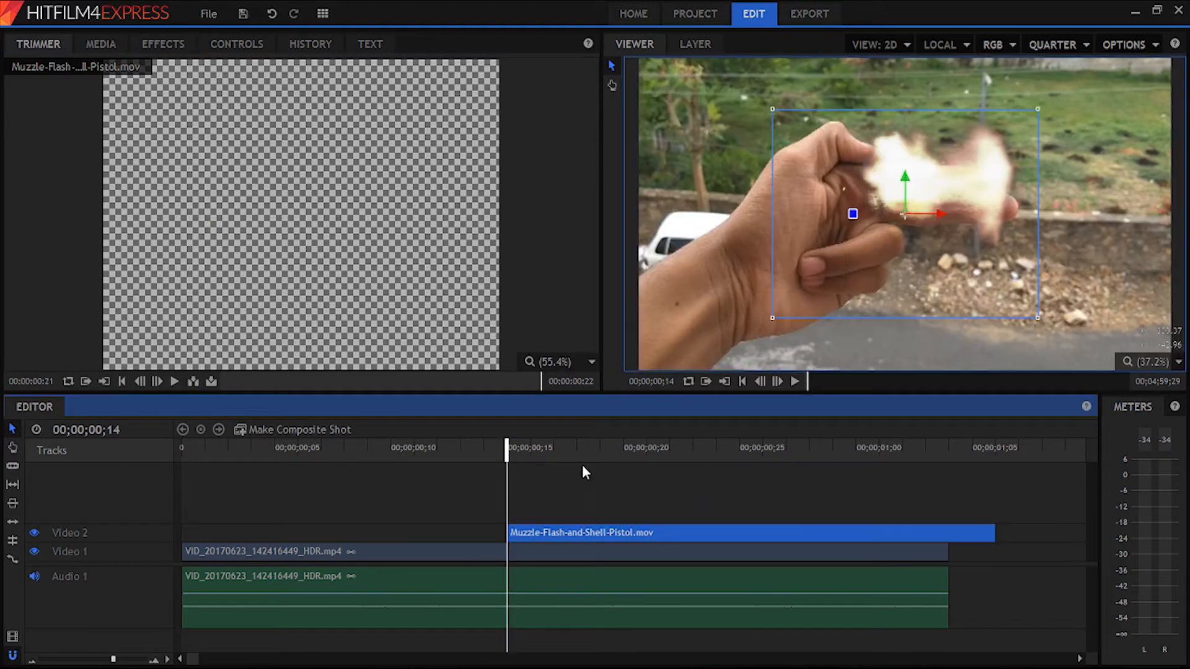
pyautogui.moveTo(937, 214); pyautogui.dragTo(1083, 222)
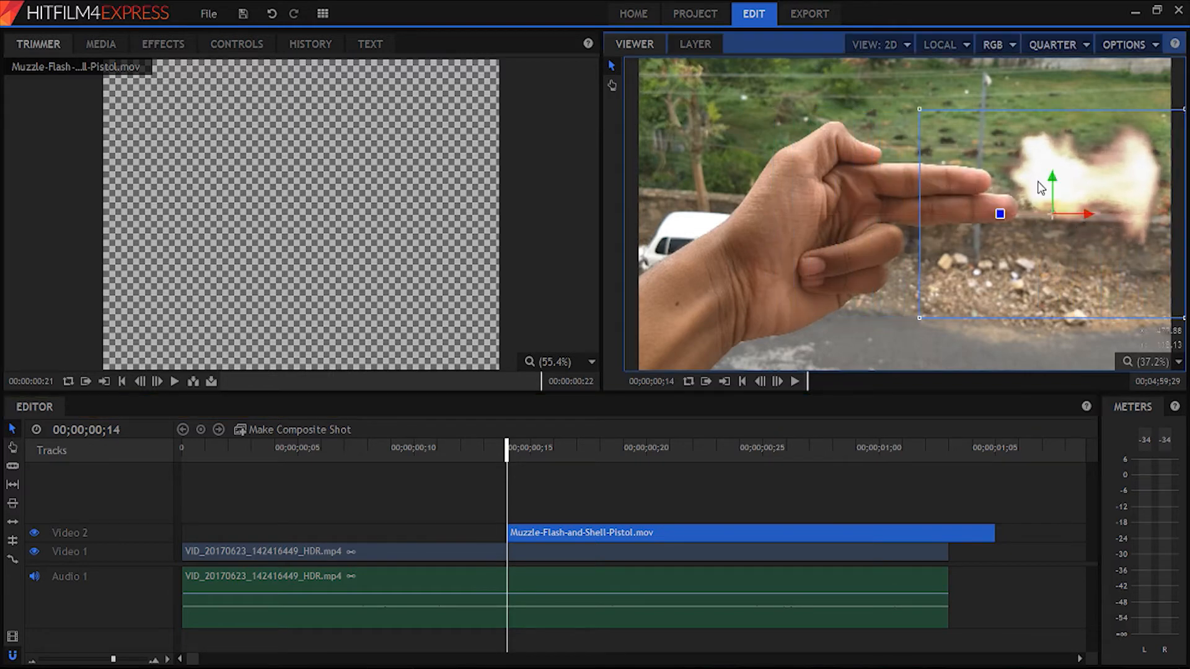
pyautogui.moveTo(1056, 185); pyautogui.dragTo(1029, 197)
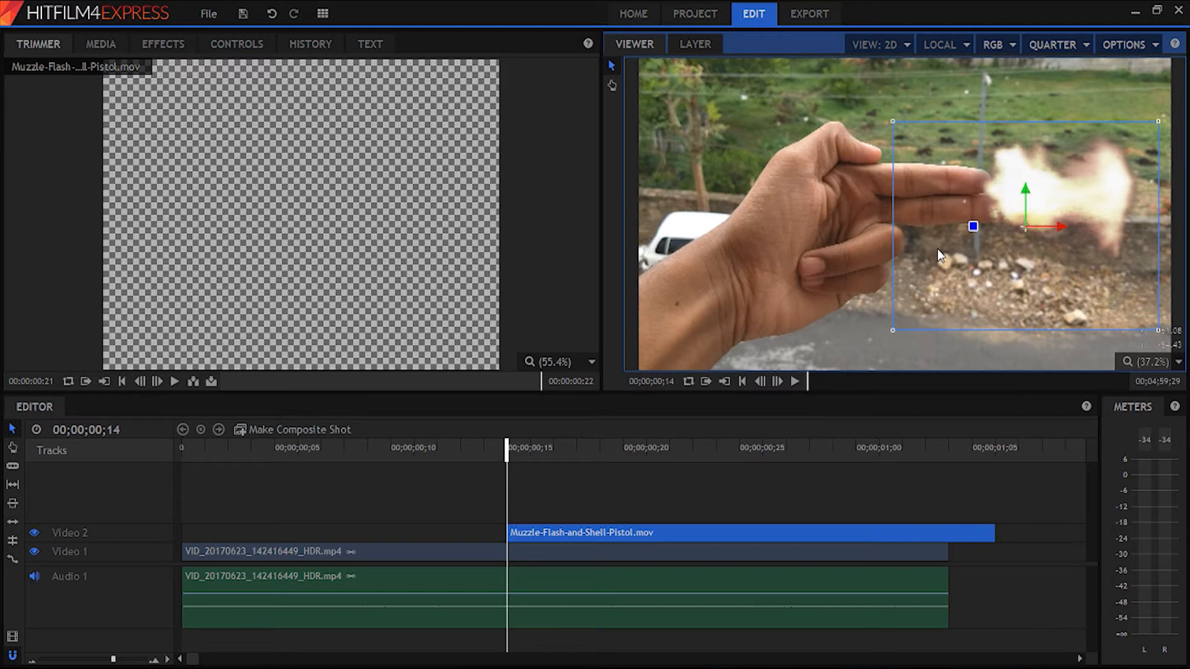
pyautogui.moveTo(892, 328); pyautogui.dragTo(899, 302)
pyautogui.moveTo(1026, 190)
pyautogui.mouseDown()
pyautogui.moveTo(1048, 189)
pyautogui.moveTo(1025, 186)
pyautogui.mouseUp()
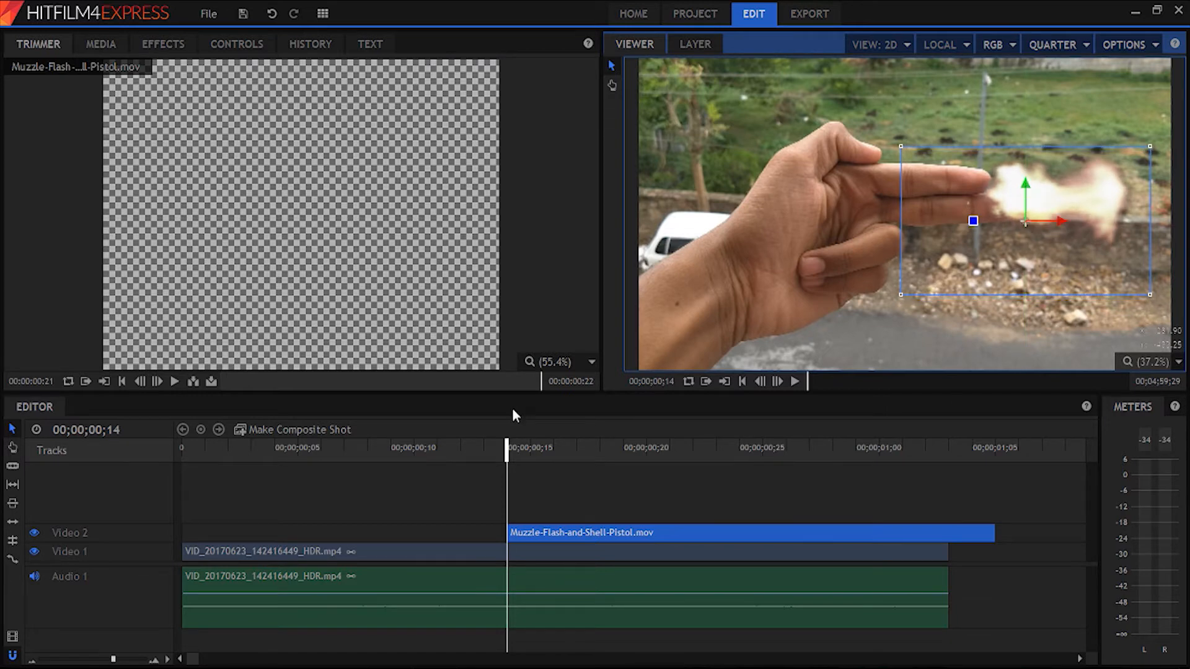
# - Set the muzzle flash clip's blend mode to Add
pyautogui.click(165, 44)
pyautogui.click(207, 46)
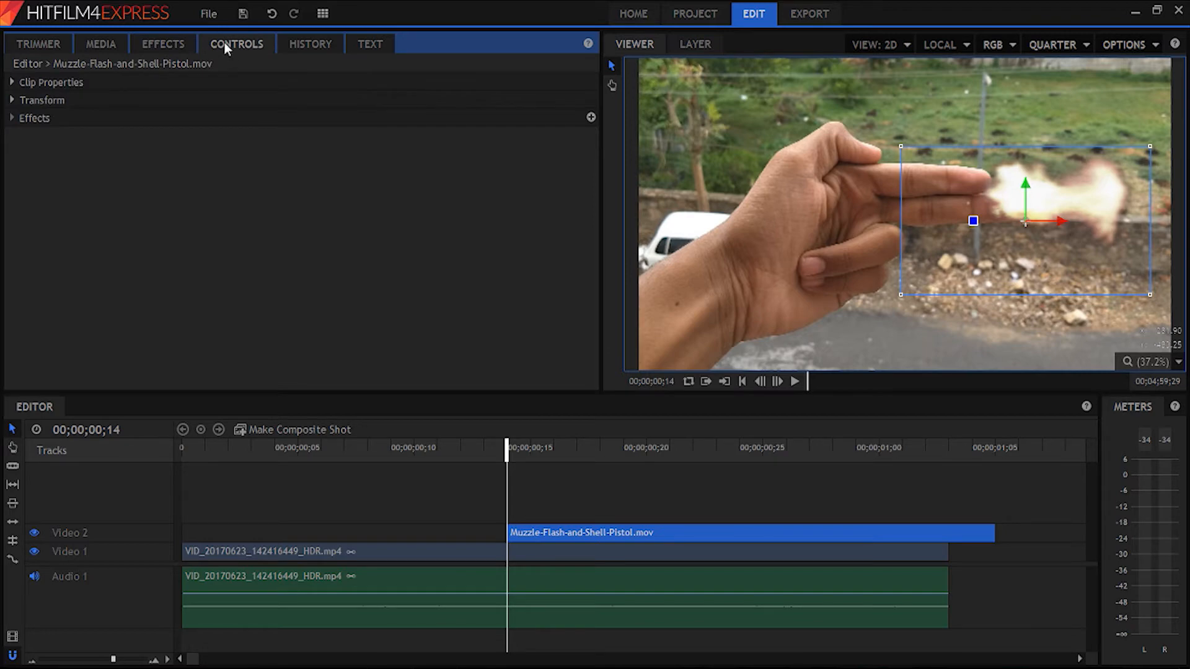
pyautogui.click(12, 81)
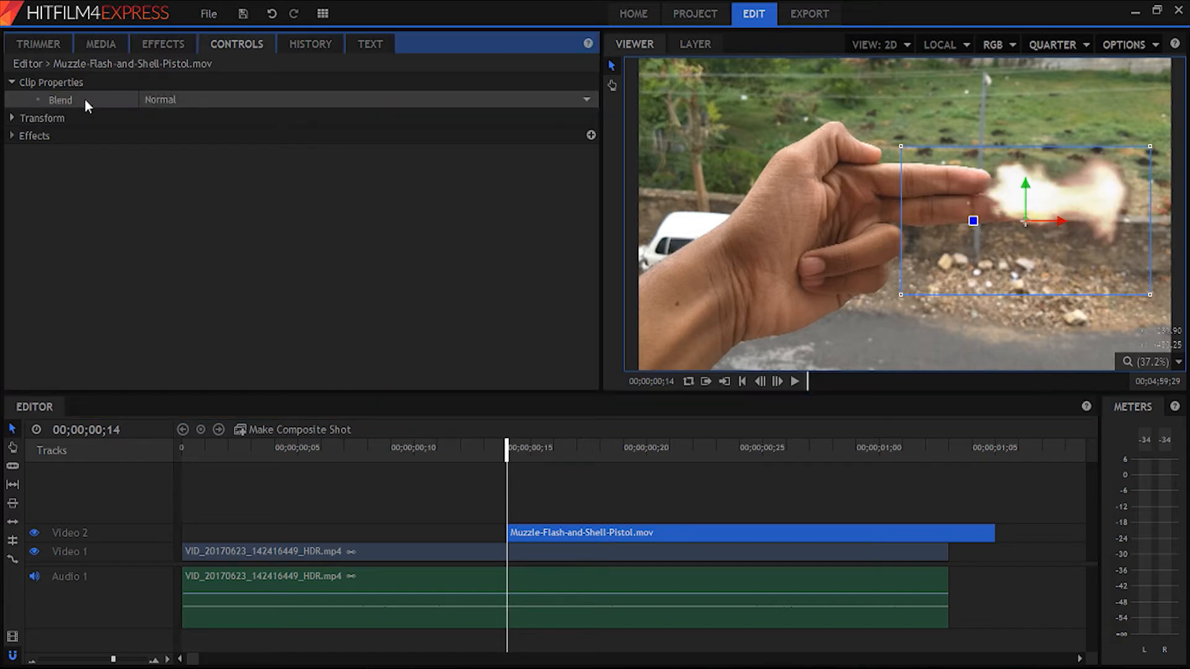
pyautogui.click(235, 101)
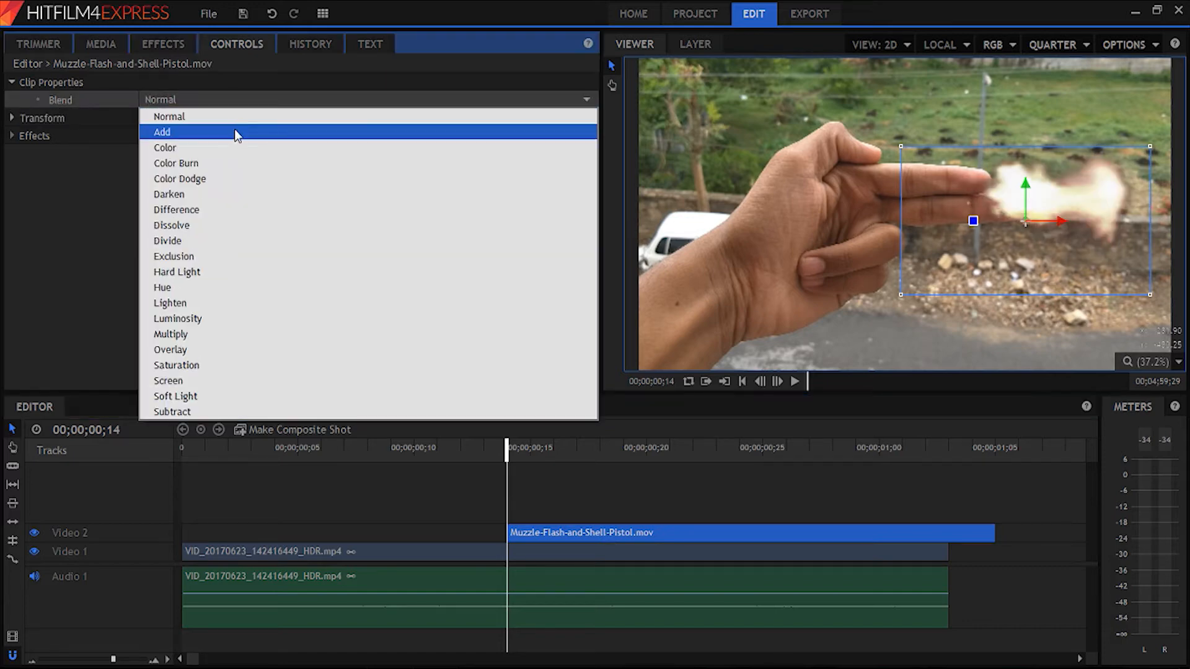
pyautogui.click(236, 131)
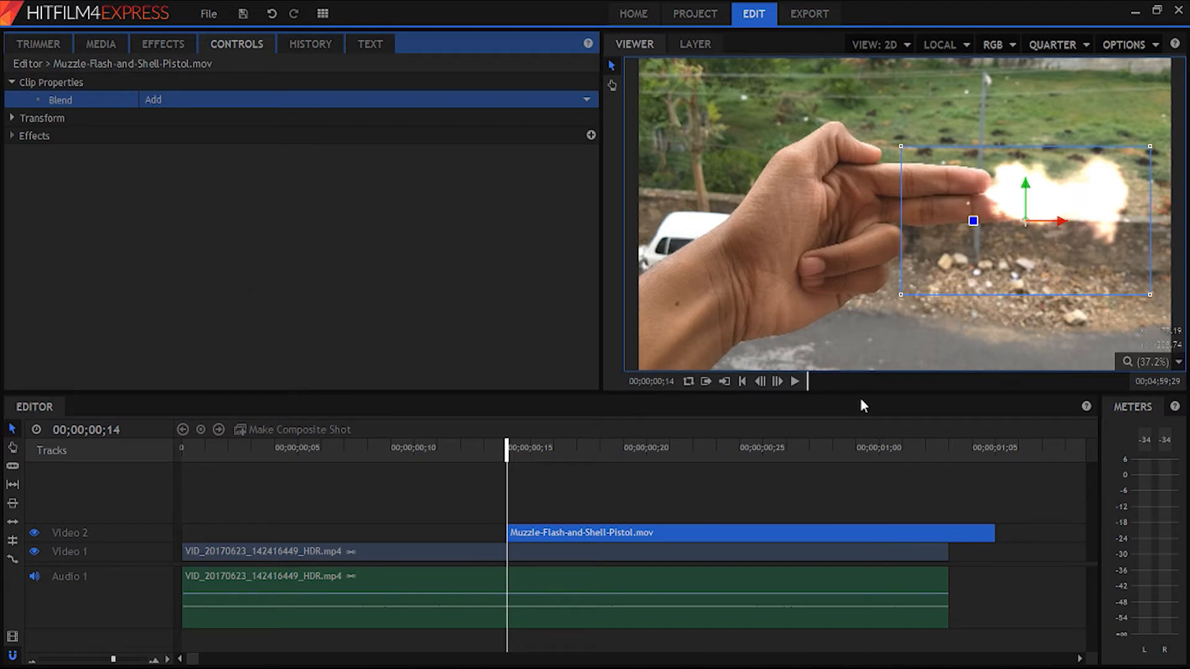
# - Play the timeline to check the muzzle flash over the hand-gun footage, then return to the flash's first frame
pyautogui.click(480, 480)
pyautogui.press('space')
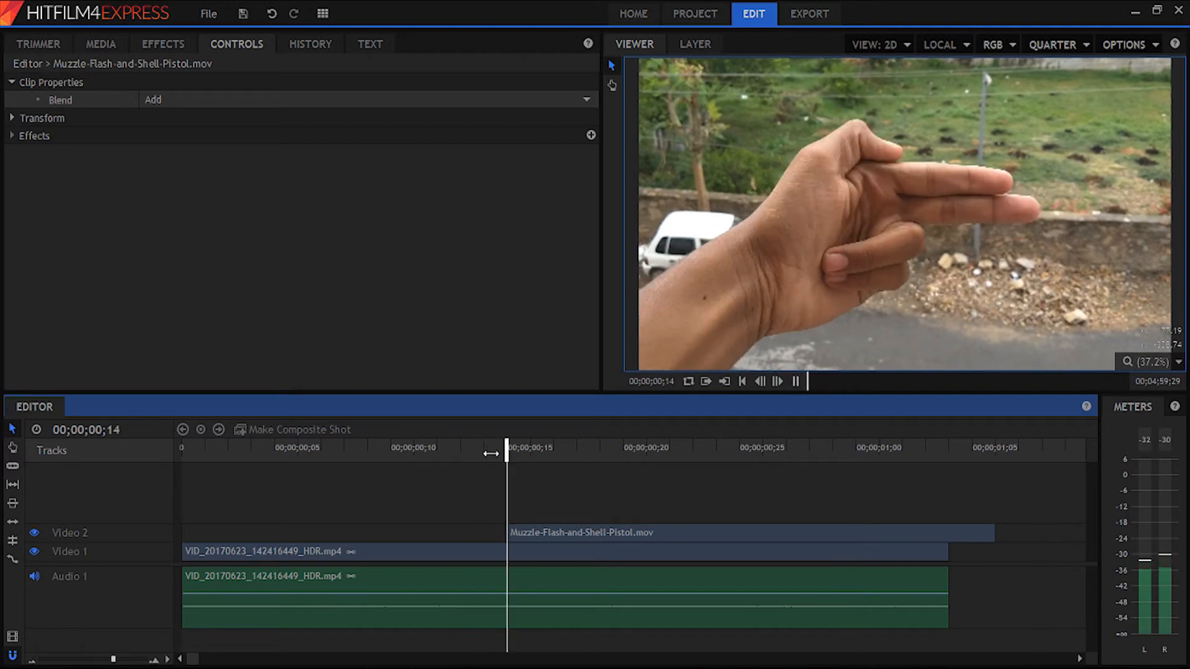
pyautogui.moveTo(507, 454); pyautogui.dragTo(518, 457)
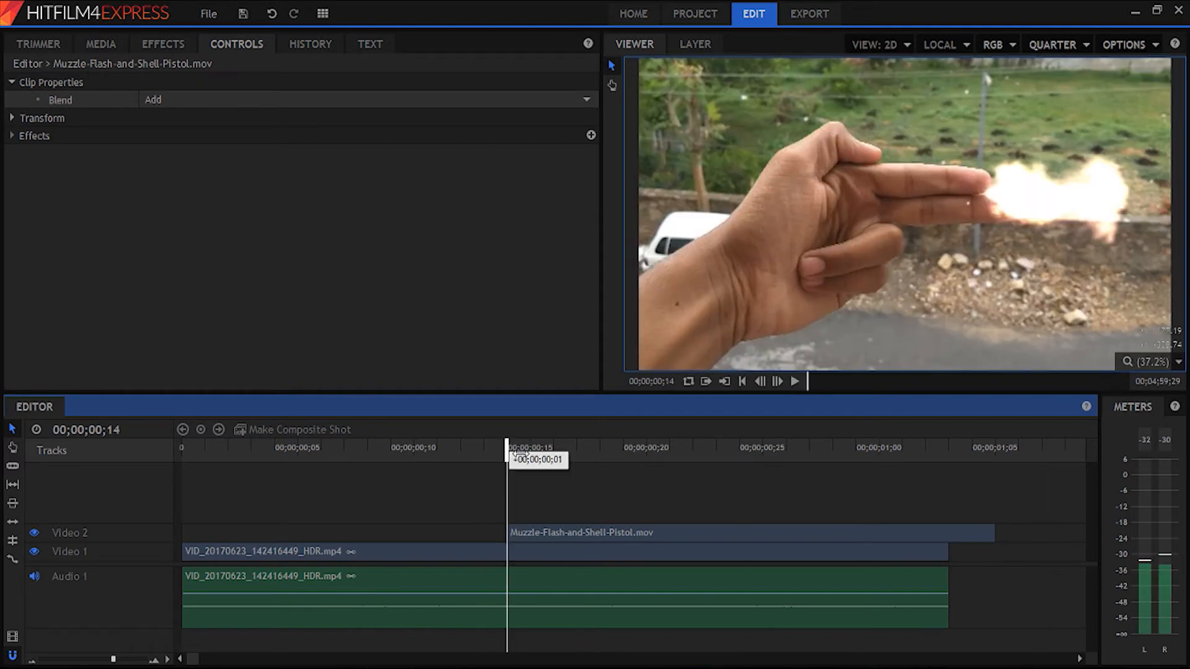
# - Find the Glow effect under Lights & Flares and apply it to the muzzle flash clip
pyautogui.click(530, 532)
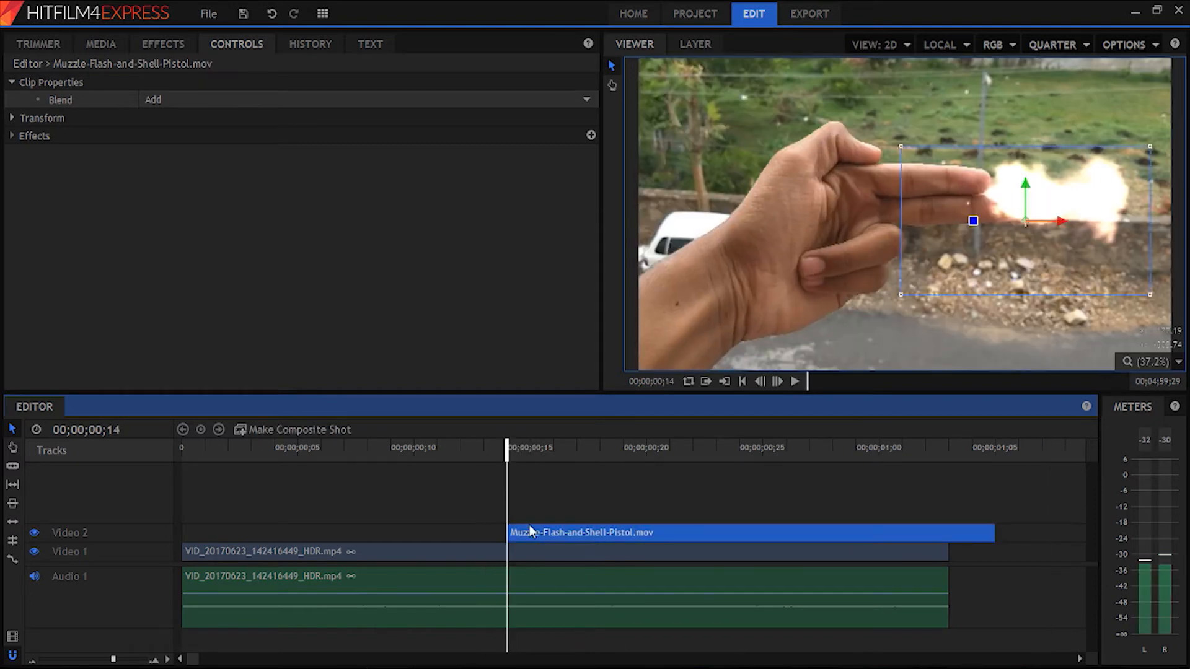
pyautogui.click(166, 45)
pyautogui.click(125, 80)
pyautogui.write('glo')
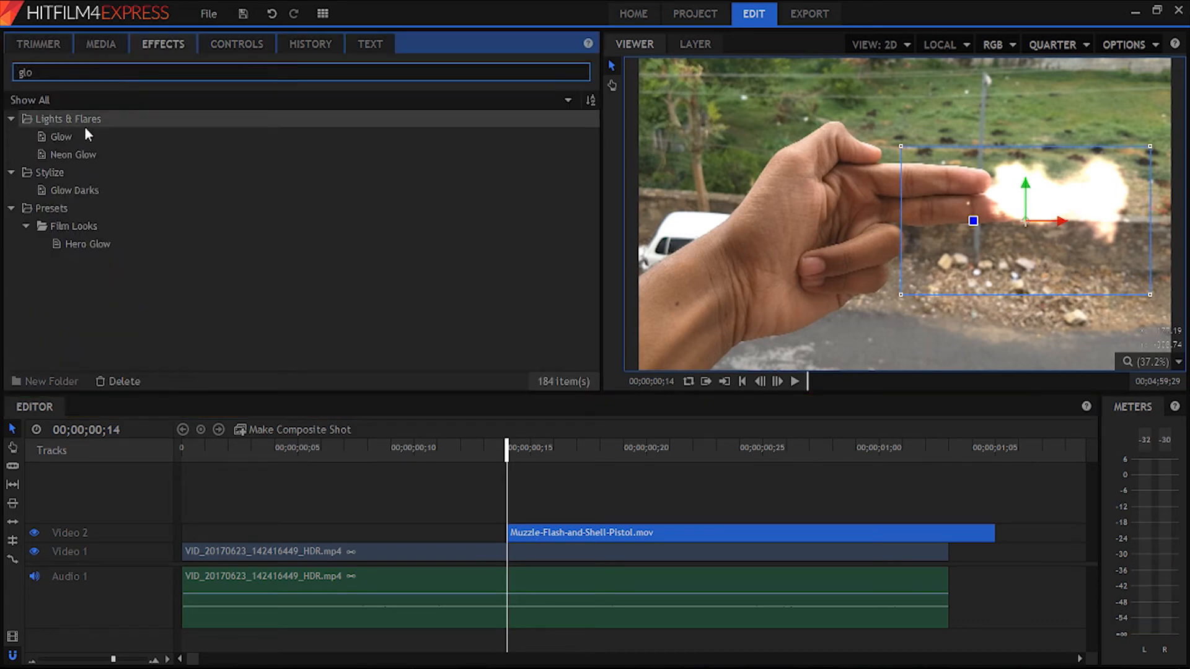
pyautogui.click(75, 137)
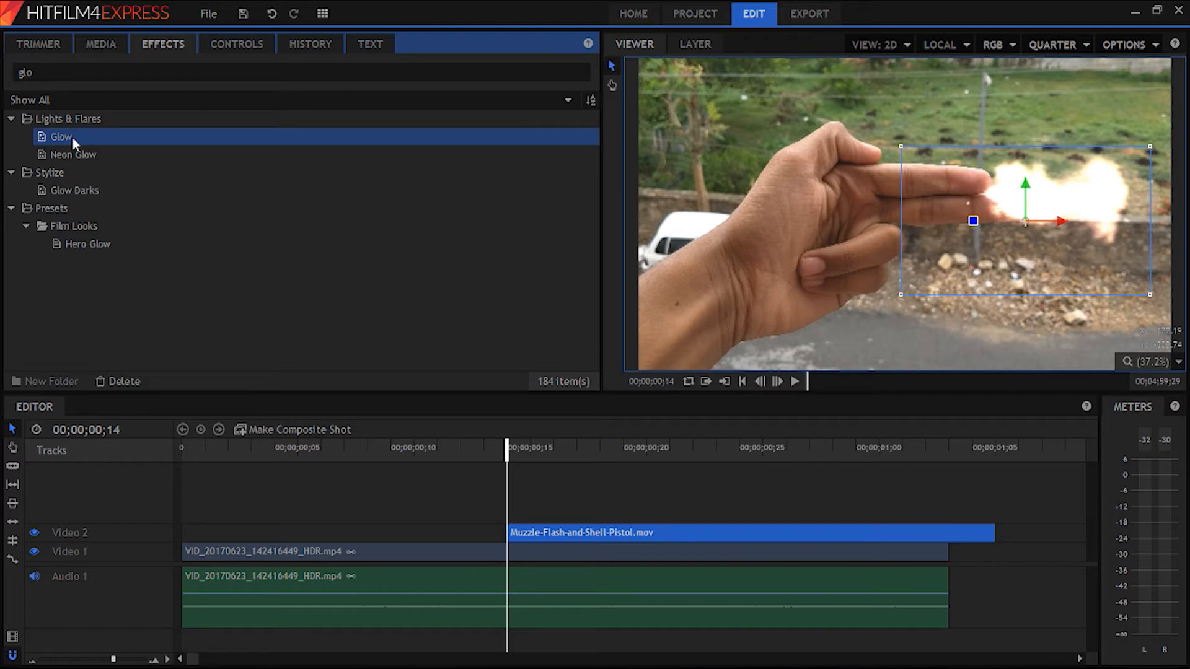
pyautogui.moveTo(72, 136); pyautogui.dragTo(585, 534)
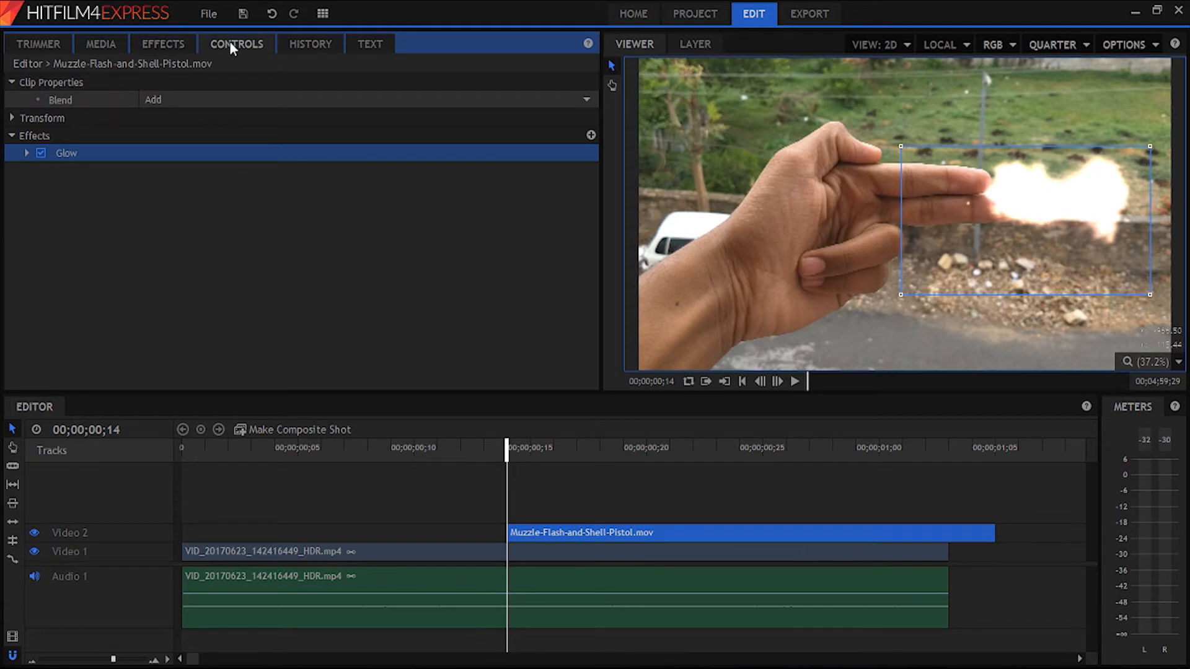
# - Set the muzzle flash's Glow to intensity 0.6, threshold 86% and radius 327 px, and the clip's blend mode to Screen
pyautogui.click(481, 555)
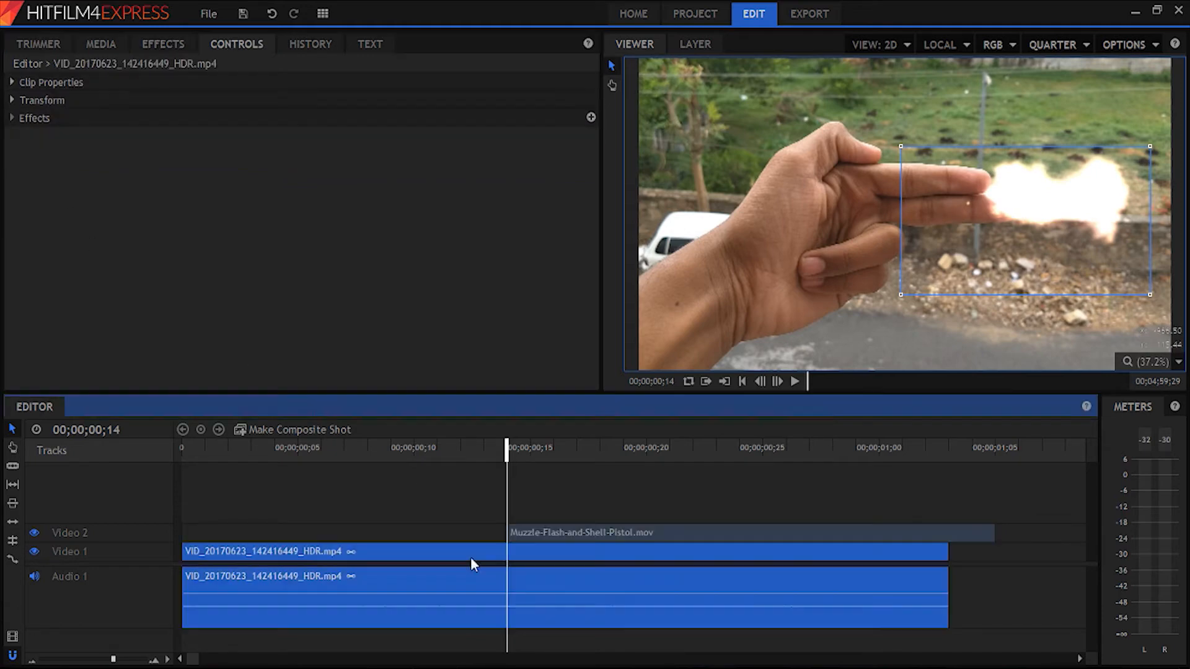
pyautogui.click(552, 534)
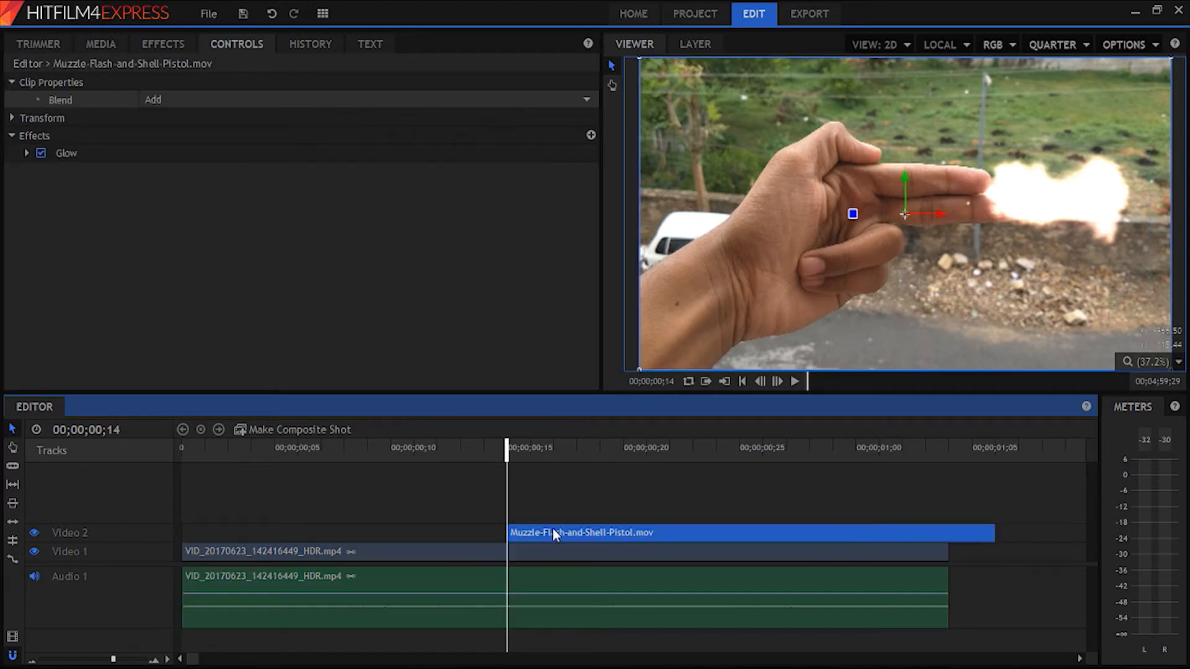
pyautogui.click(28, 150)
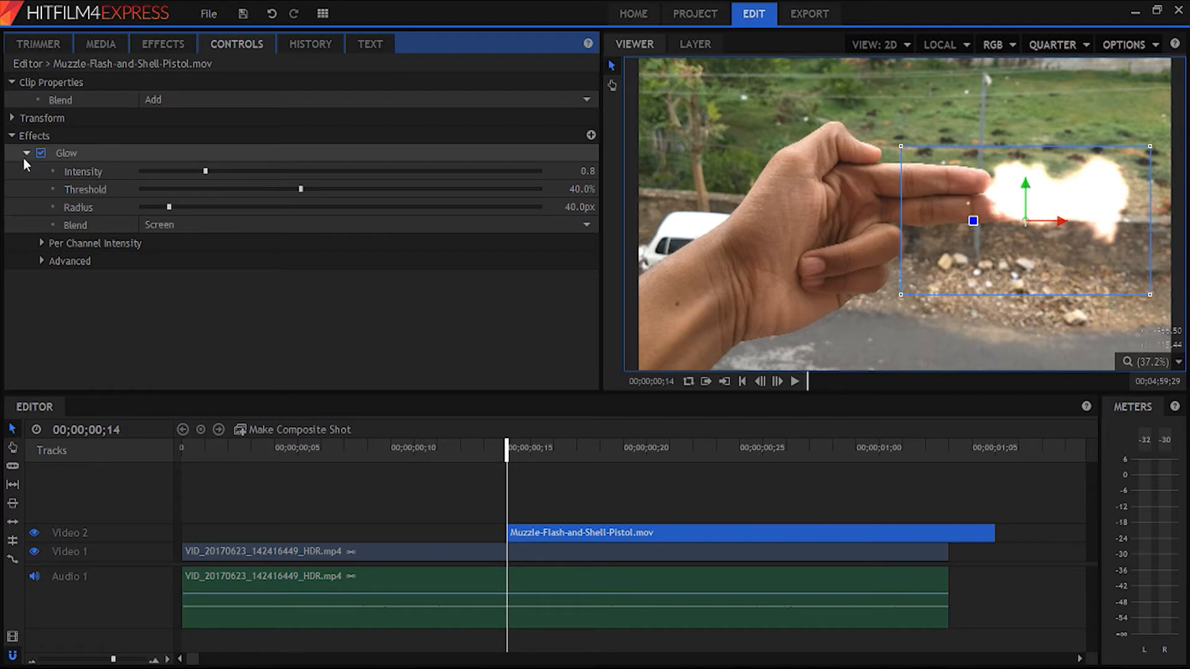
pyautogui.moveTo(586, 171); pyautogui.dragTo(560, 188)
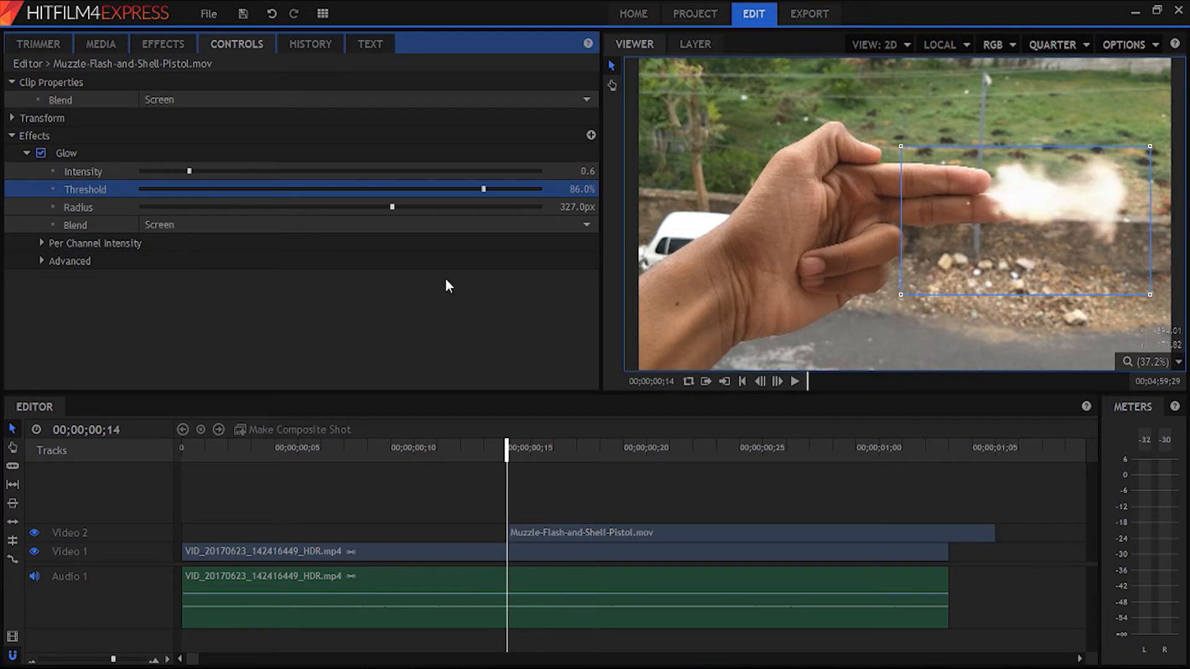
pyautogui.click(435, 283)
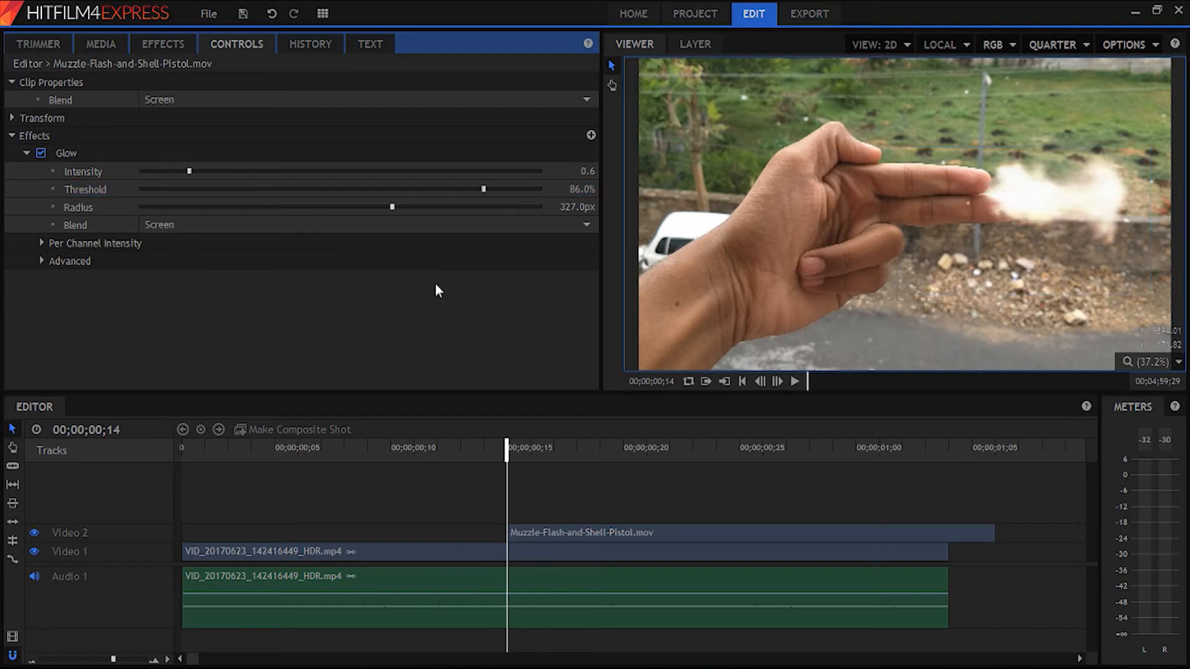
# - Play and scrub through the timeline to review the glowing muzzle flash against the hand movement
pyautogui.press('space')
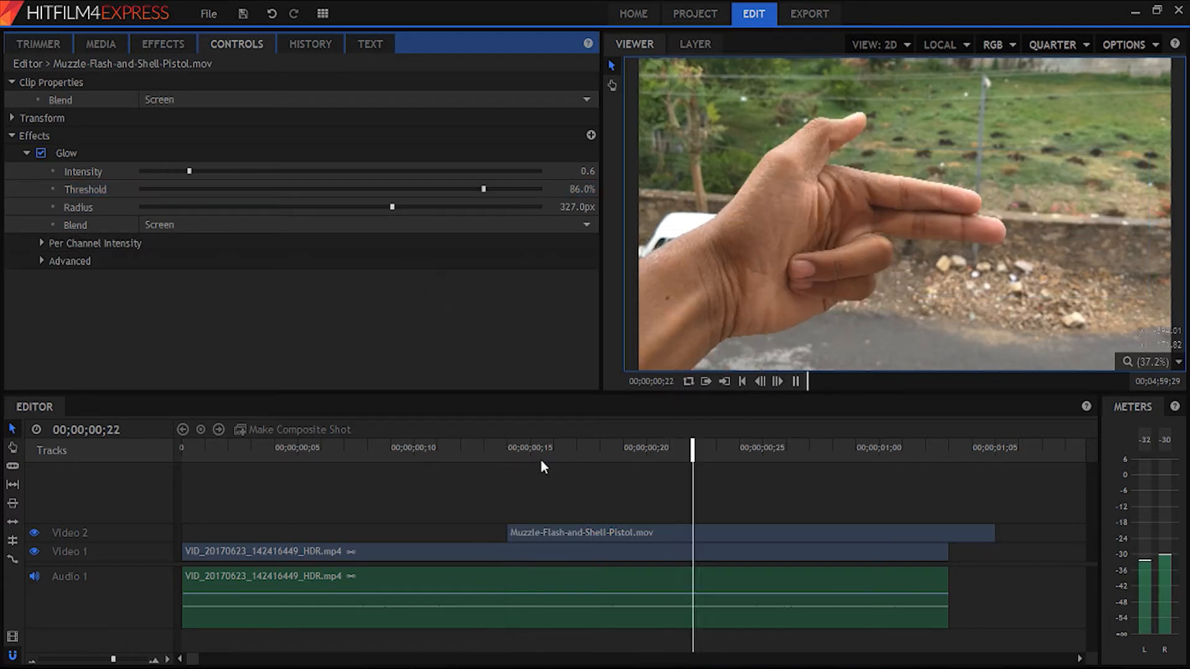
pyautogui.click(475, 450)
pyautogui.moveTo(475, 450); pyautogui.dragTo(865, 468)
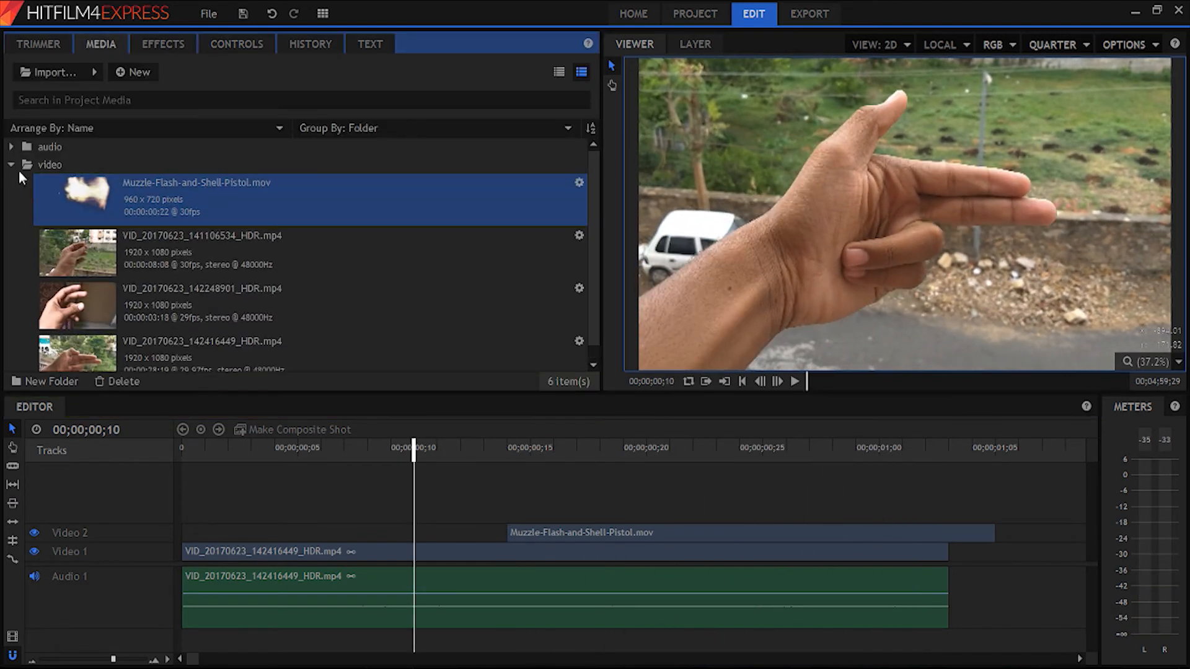
# - Load the pistol cocking sound effects file from the audio folder into the Trimmer and play it
pyautogui.click(12, 164)
pyautogui.click(11, 146)
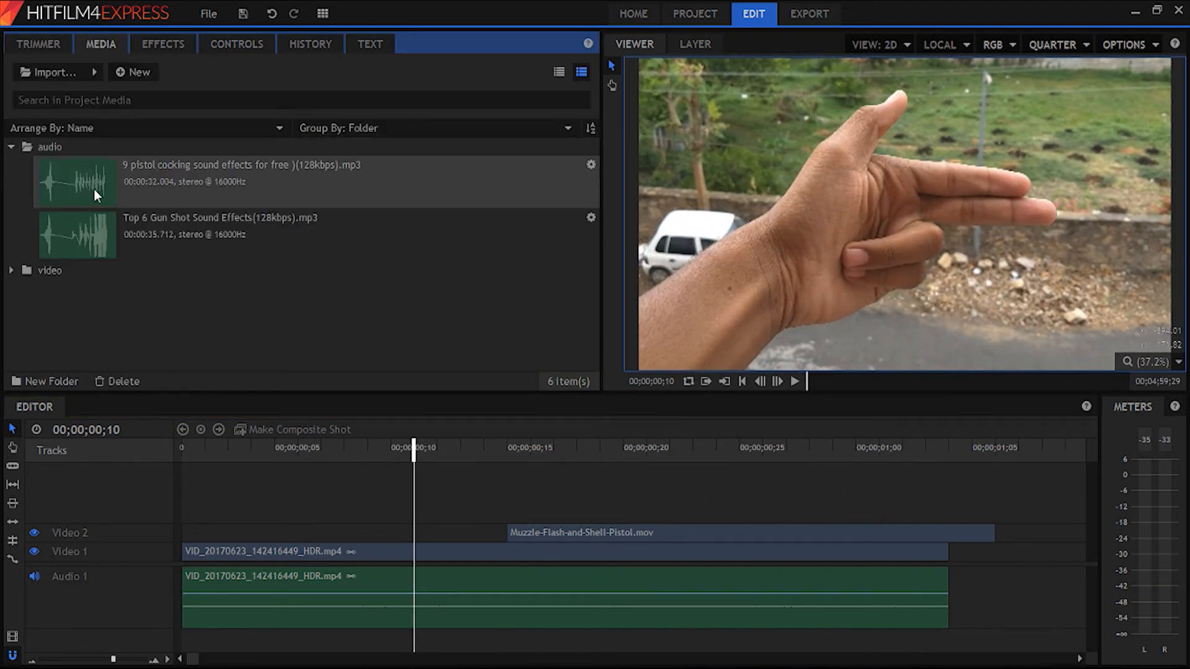
pyautogui.click(27, 43)
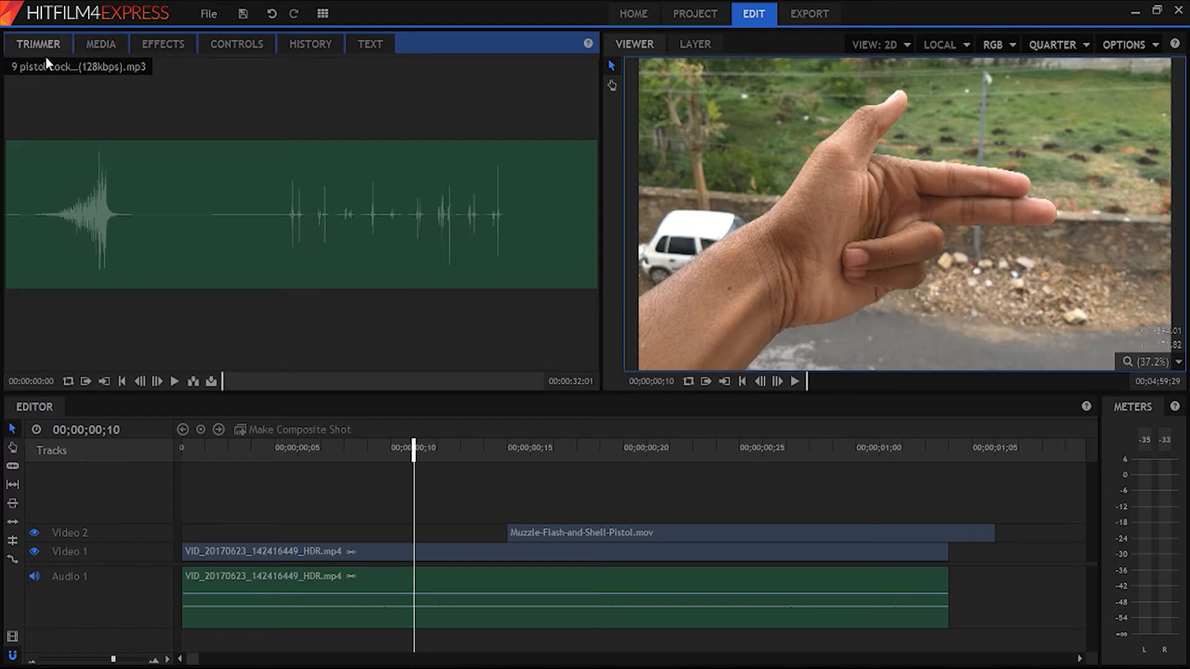
pyautogui.click(175, 382)
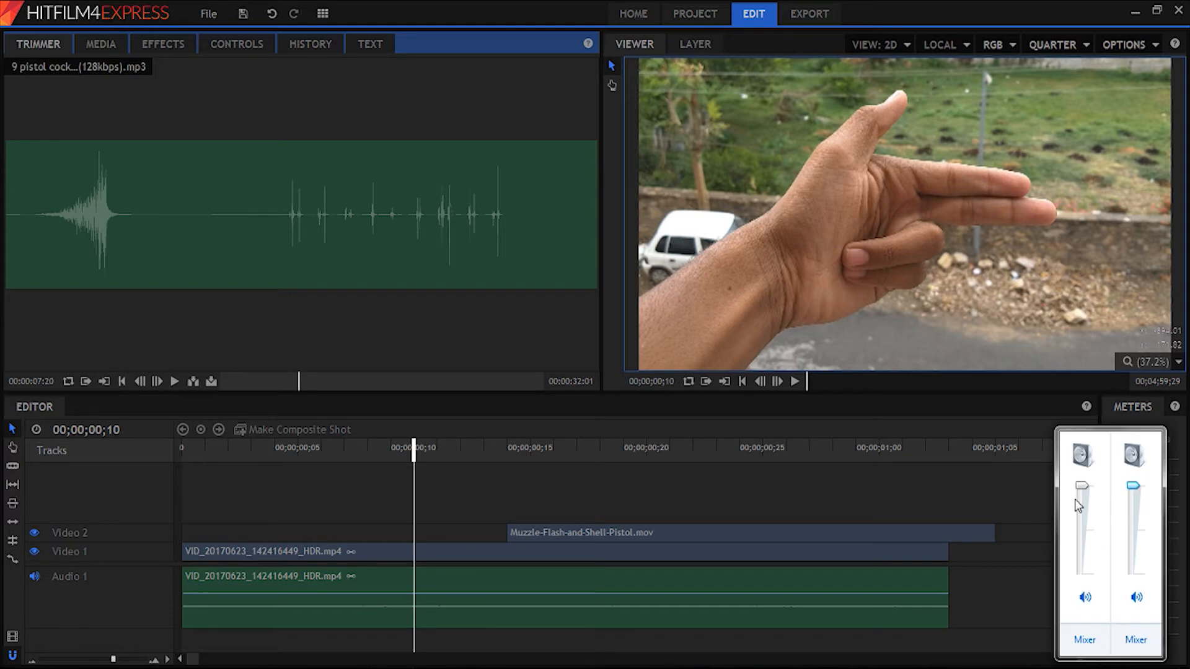
# - Trim the pistol cocking sound from 00:00:15:04 to 00:00:16:06 and place it on a new audio track at about 00;00;00;08
pyautogui.click(373, 384)
pyautogui.press('i')
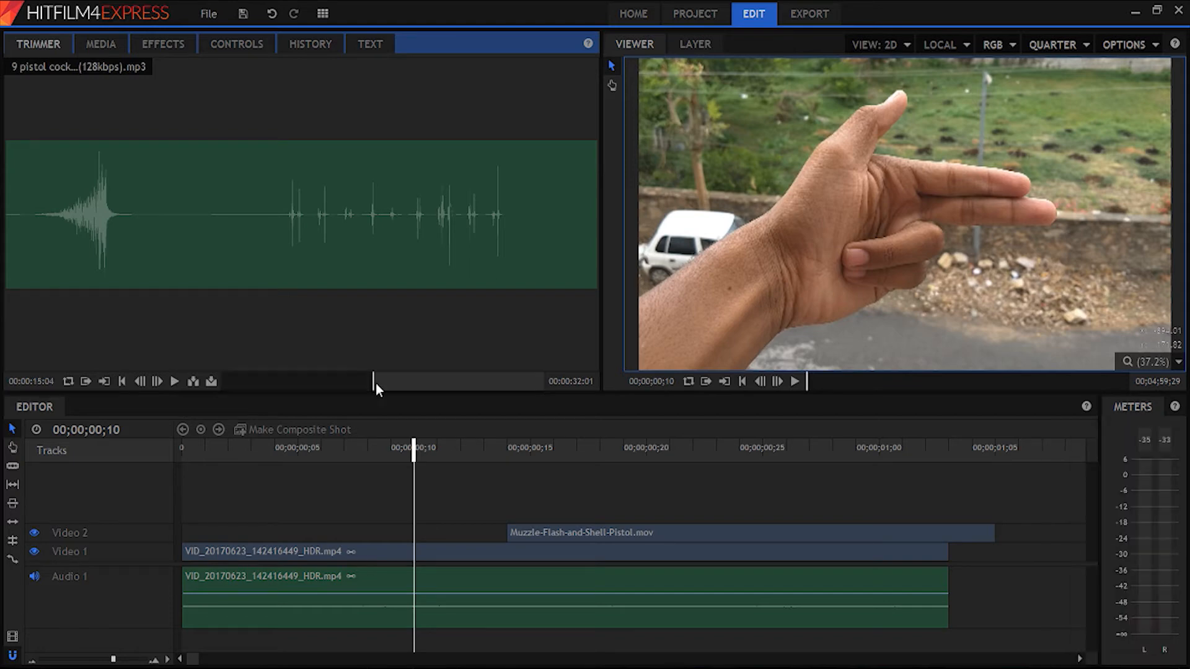
pyautogui.press('space')
pyautogui.press('o')
pyautogui.moveTo(313, 289); pyautogui.dragTo(370, 642)
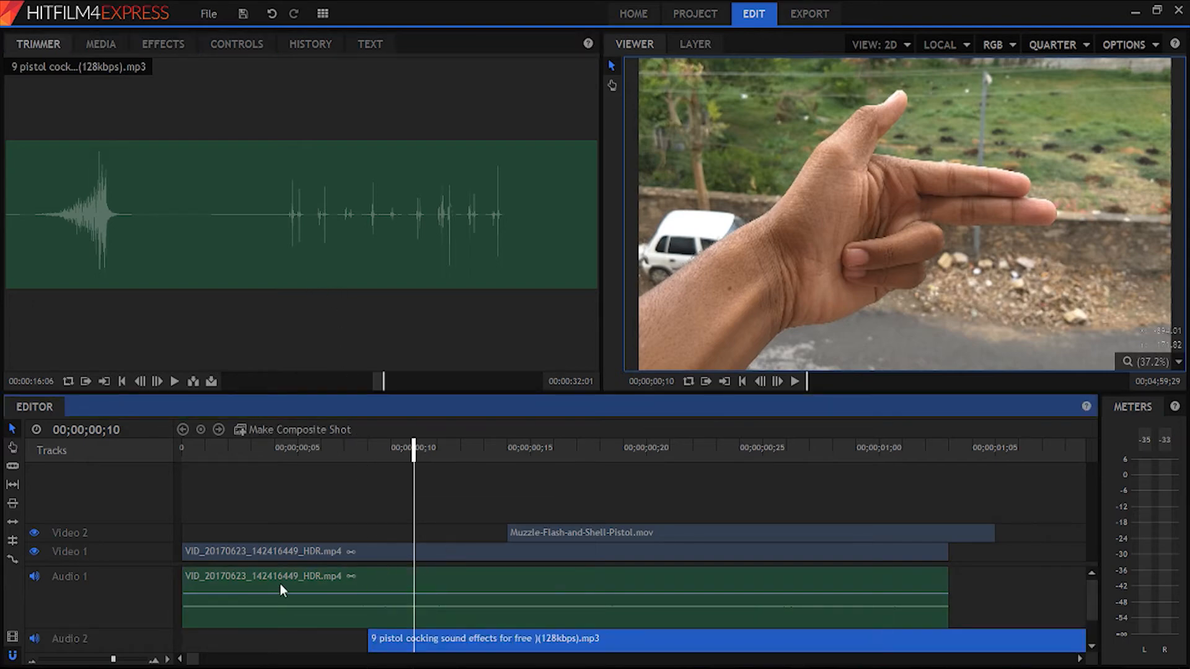
# - Play and scrub the timeline to check the cocking sound against the video, parking the playhead at 00;00;00;17
pyautogui.scroll(-1, 248, 595)
pyautogui.press('space')
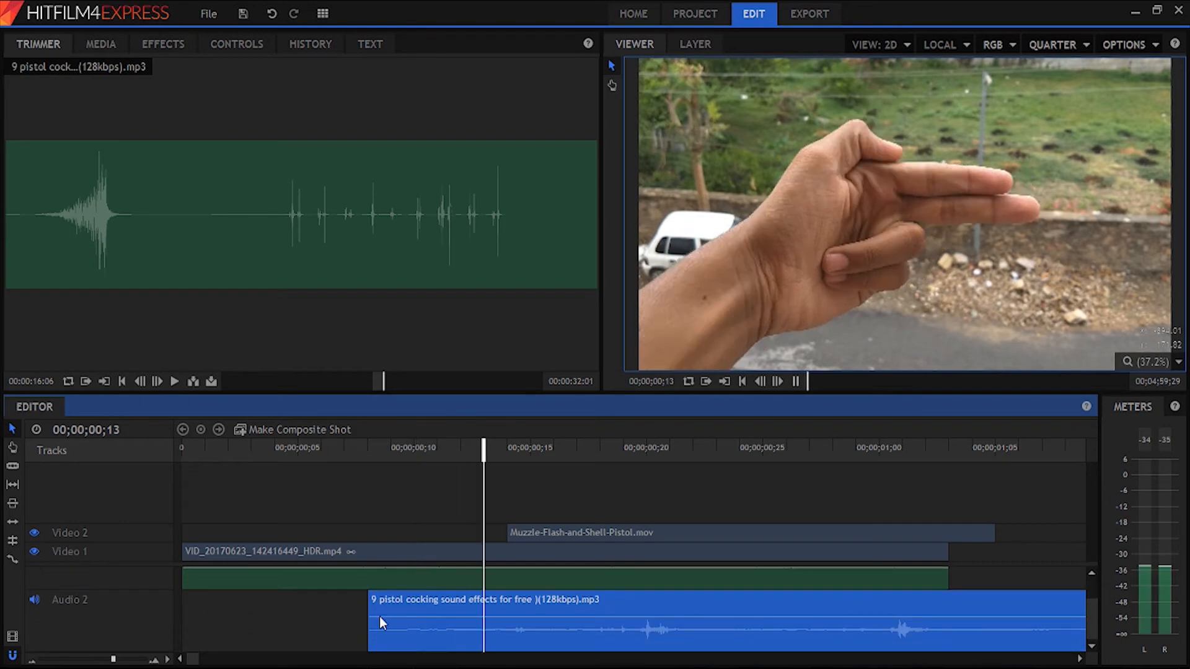
pyautogui.moveTo(504, 452); pyautogui.dragTo(617, 480)
pyautogui.press('space')
pyautogui.press('space')
pyautogui.moveTo(517, 454); pyautogui.dragTo(583, 463)
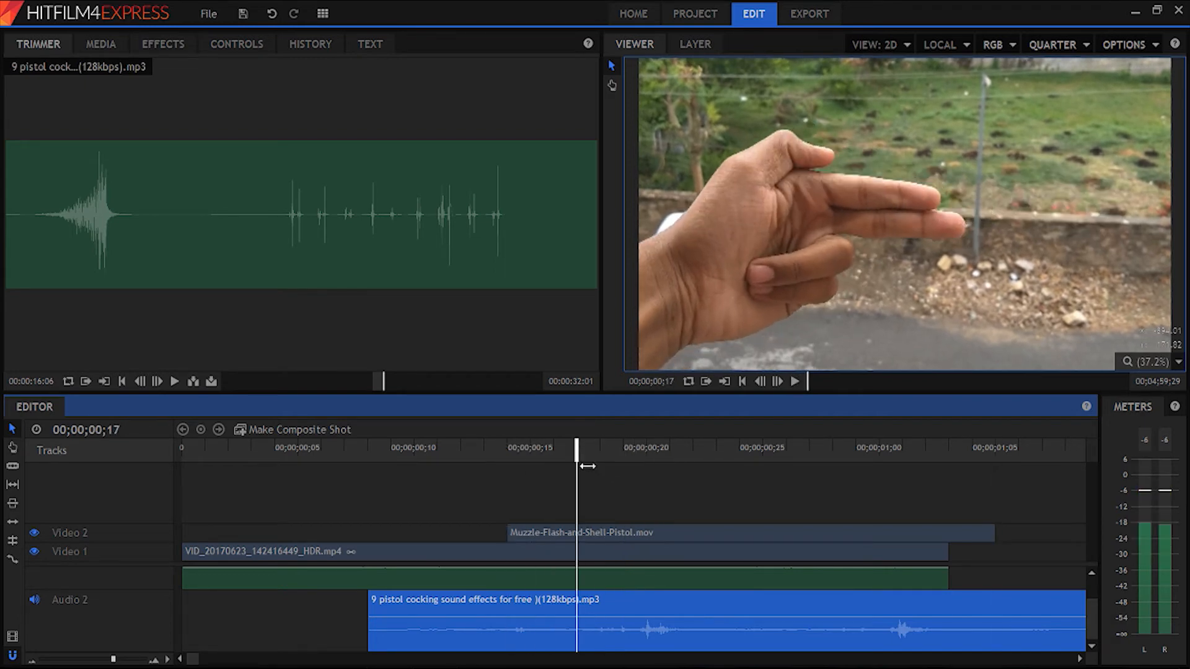
pyautogui.press('space')
pyautogui.click(580, 453)
# - Unlink the hand-gun clip's audio from its video
pyautogui.scroll(1, 117, 587)
pyautogui.scroll(1, 117, 585)
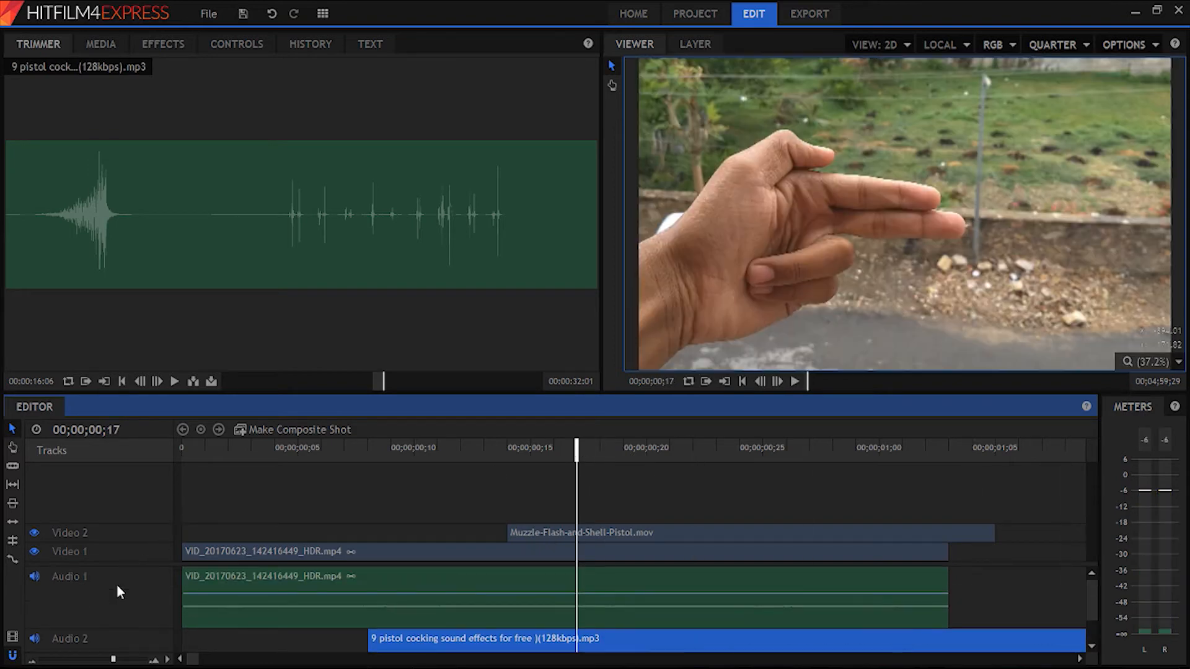
pyautogui.click(293, 586)
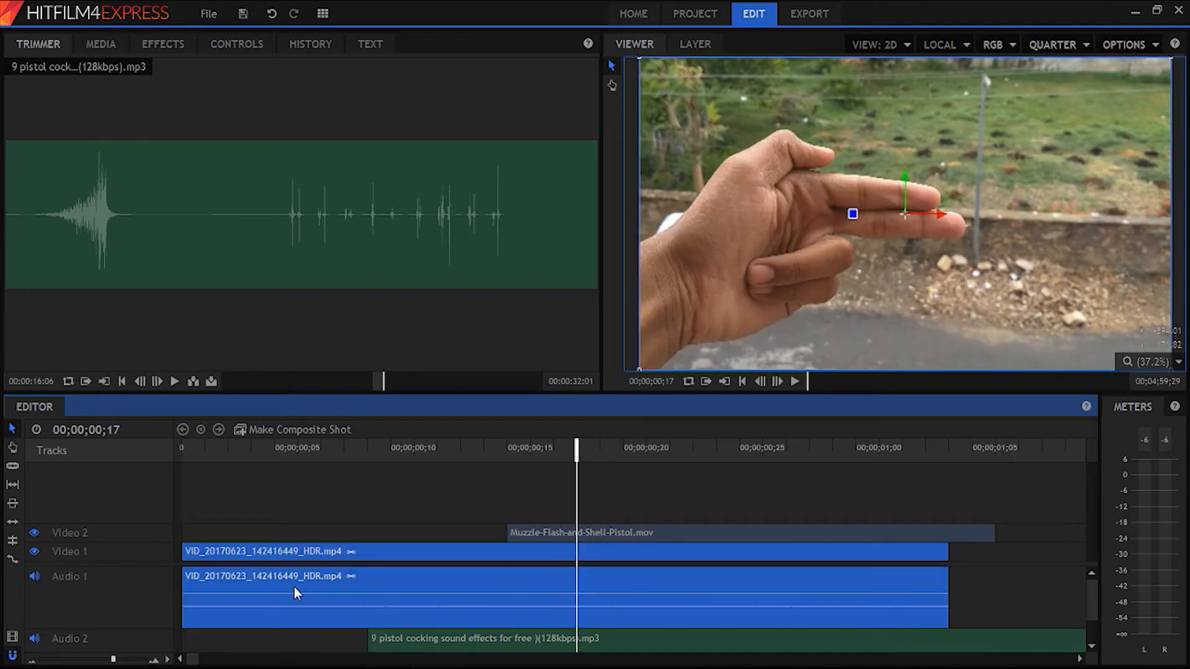
pyautogui.rightClick(294, 586)
pyautogui.click(255, 589)
pyautogui.click(244, 633)
pyautogui.click(273, 591)
pyautogui.rightClick(332, 587)
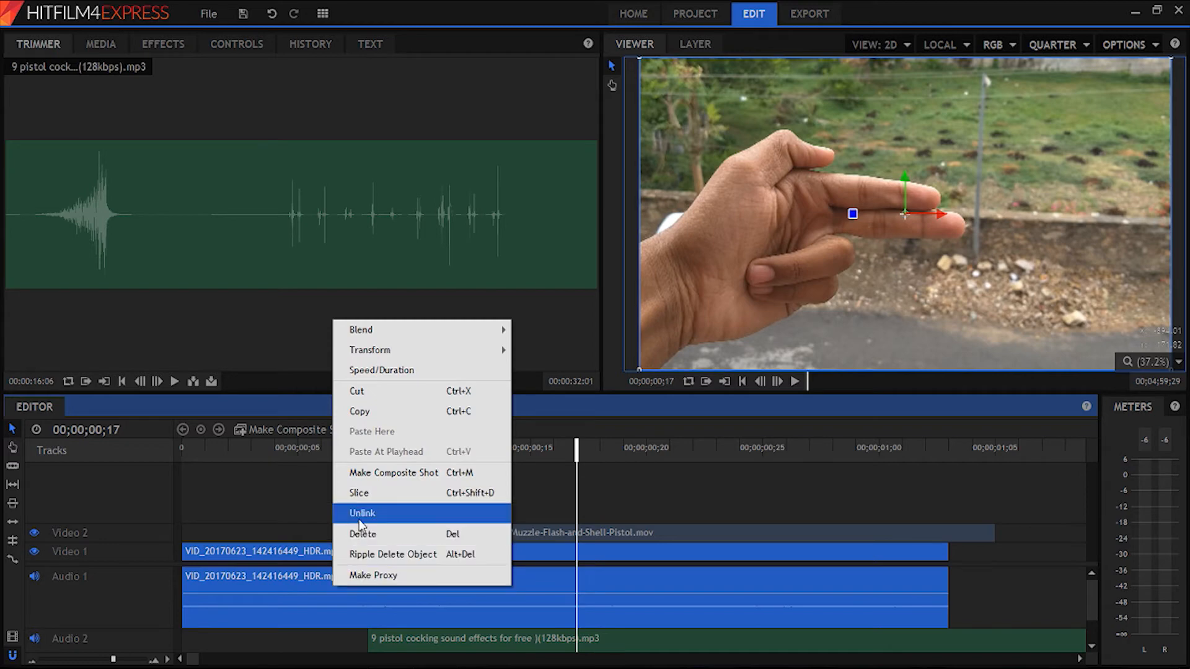
pyautogui.click(360, 515)
# - Delete the hand-gun clip's original audio and move the pistol cocking sound up to Audio 1
pyautogui.click(315, 545)
pyautogui.click(333, 569)
pyautogui.click(338, 555)
pyautogui.click(353, 589)
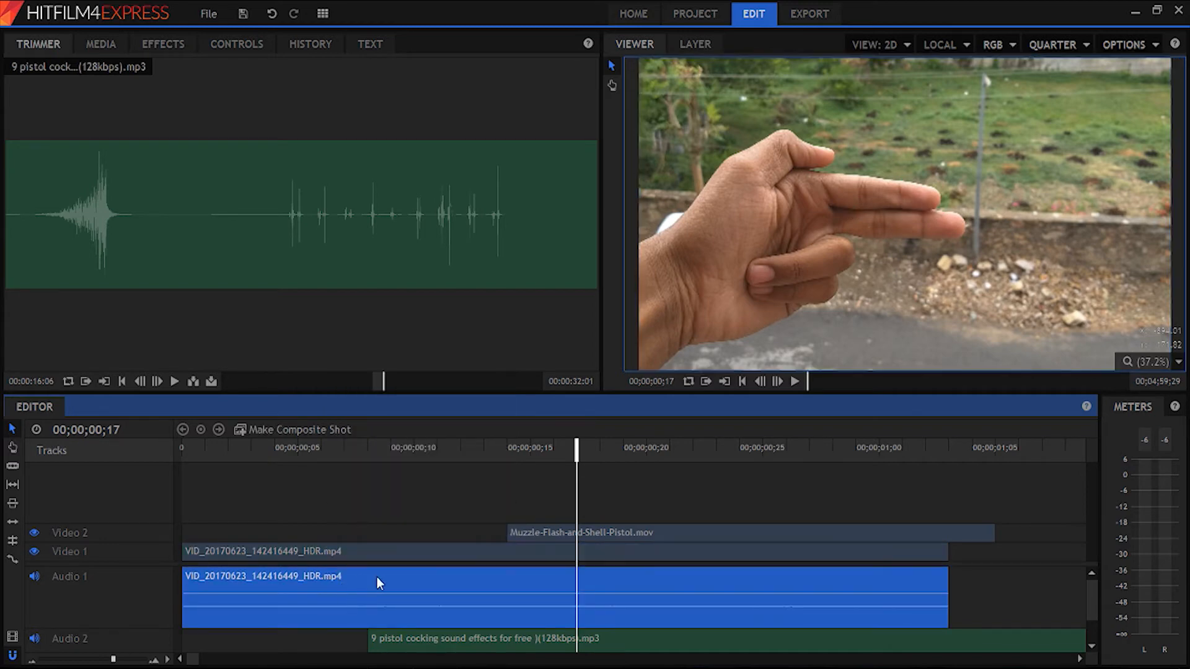
pyautogui.press('Delete')
pyautogui.moveTo(414, 640); pyautogui.dragTo(415, 579)
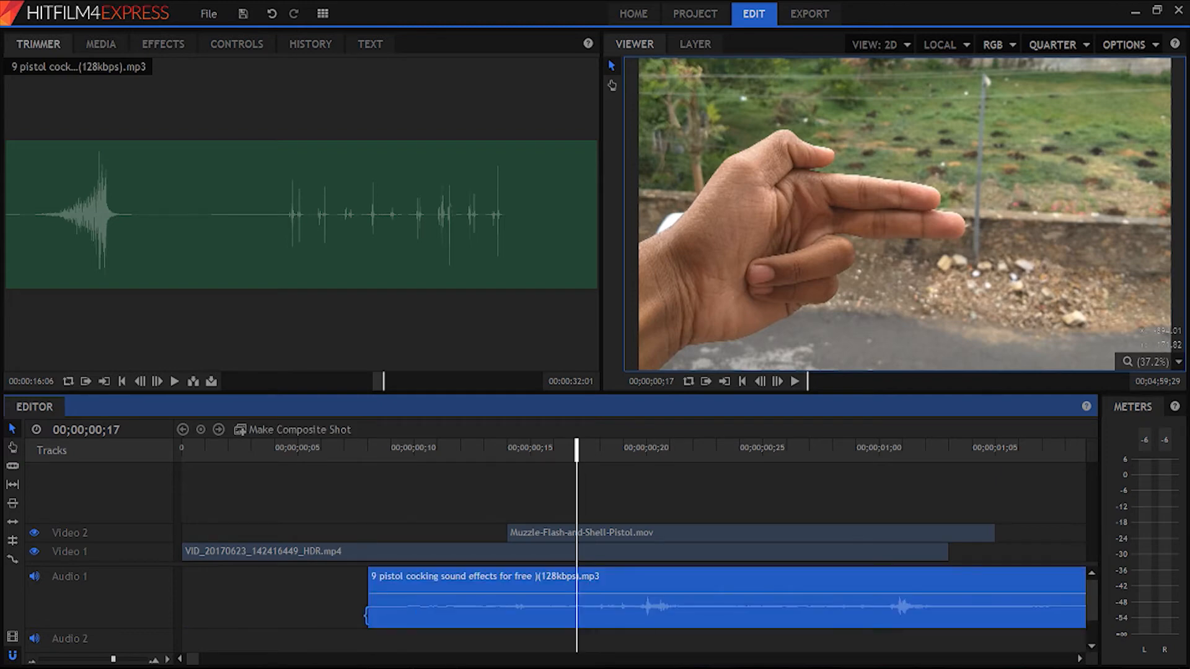
# - Slice the pistol cocking sound at 00;00;00;17 and keep a short piece of it starting at 00;00;00;10 on Audio 1
pyautogui.click(563, 451)
pyautogui.press('space')
pyautogui.moveTo(563, 451); pyautogui.dragTo(589, 451)
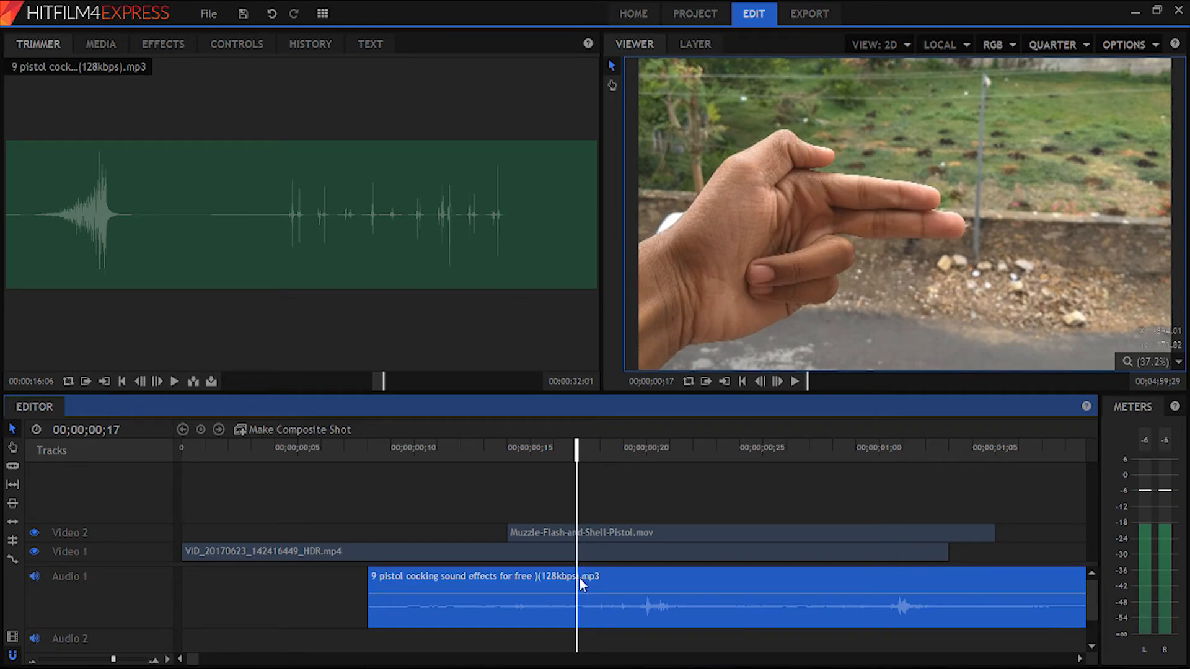
pyautogui.click(13, 465)
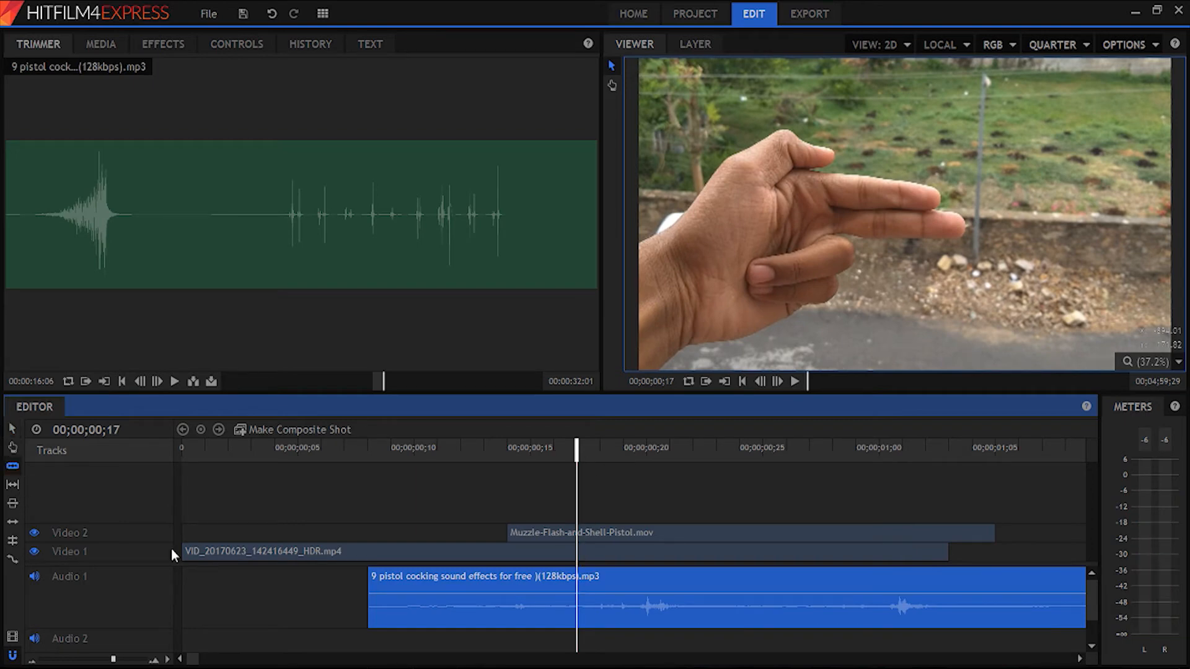
pyautogui.click(577, 590)
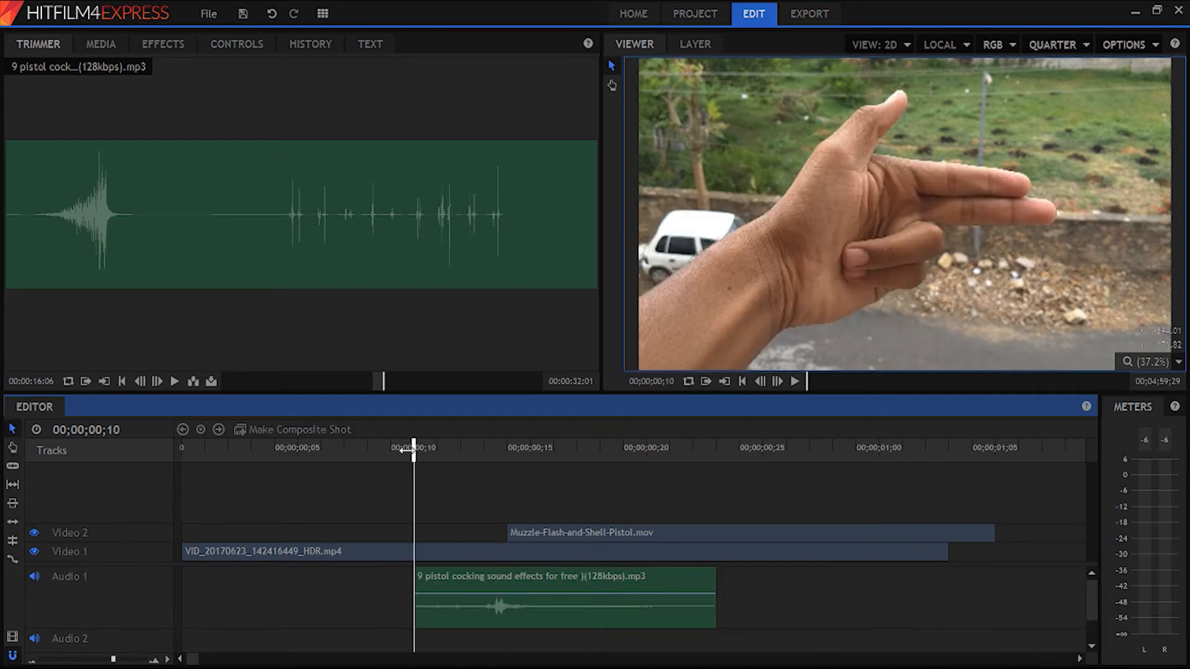
pyautogui.moveTo(406, 451); pyautogui.dragTo(170, 460)
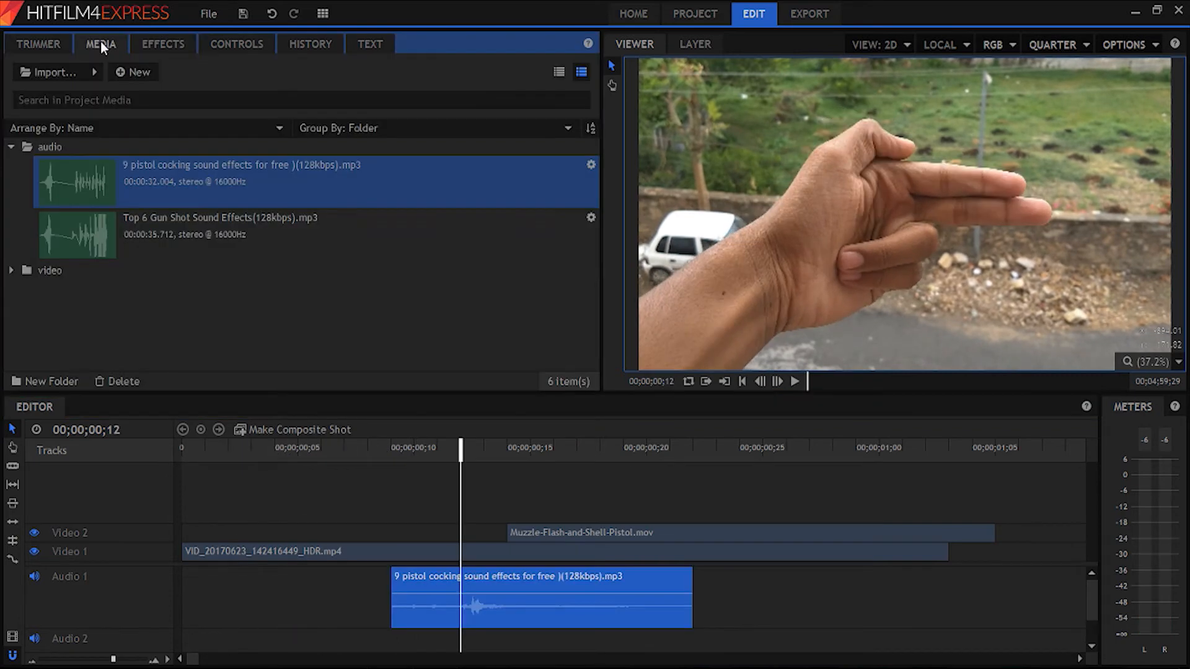
# - Trim the Top 6 Gun Shot sound from 00:00:15:12 to about 00:00:17:12 and place it on Audio 2 at 00;00;00;14
pyautogui.click(132, 217)
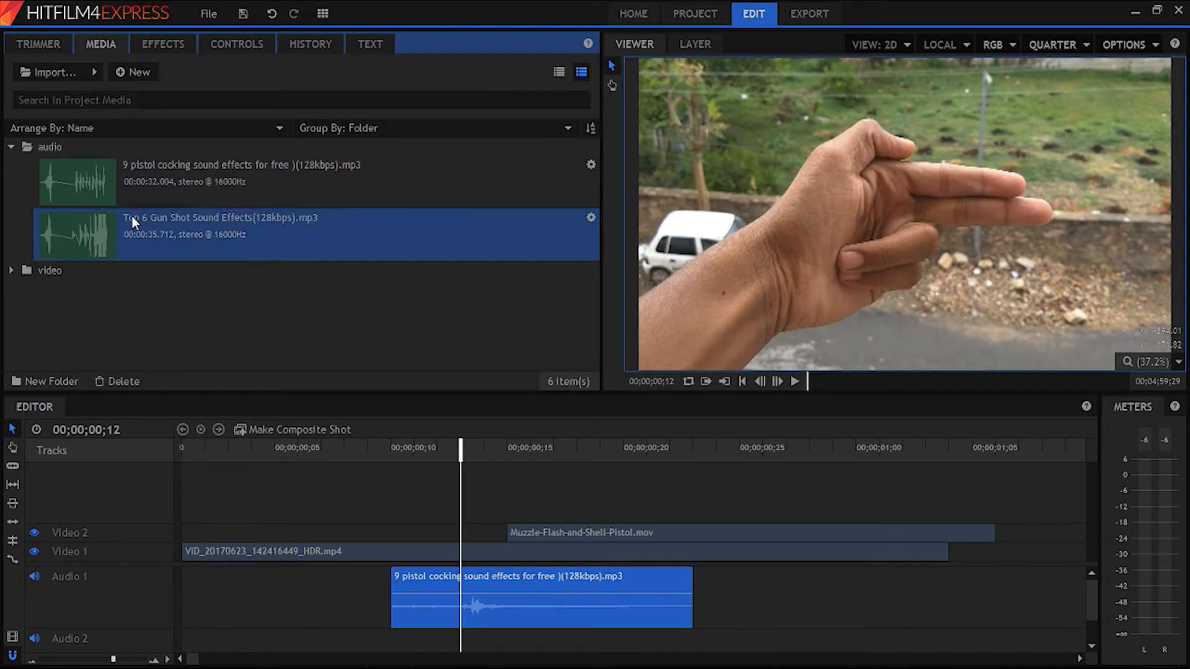
pyautogui.click(46, 47)
pyautogui.click(177, 382)
pyautogui.click(290, 381)
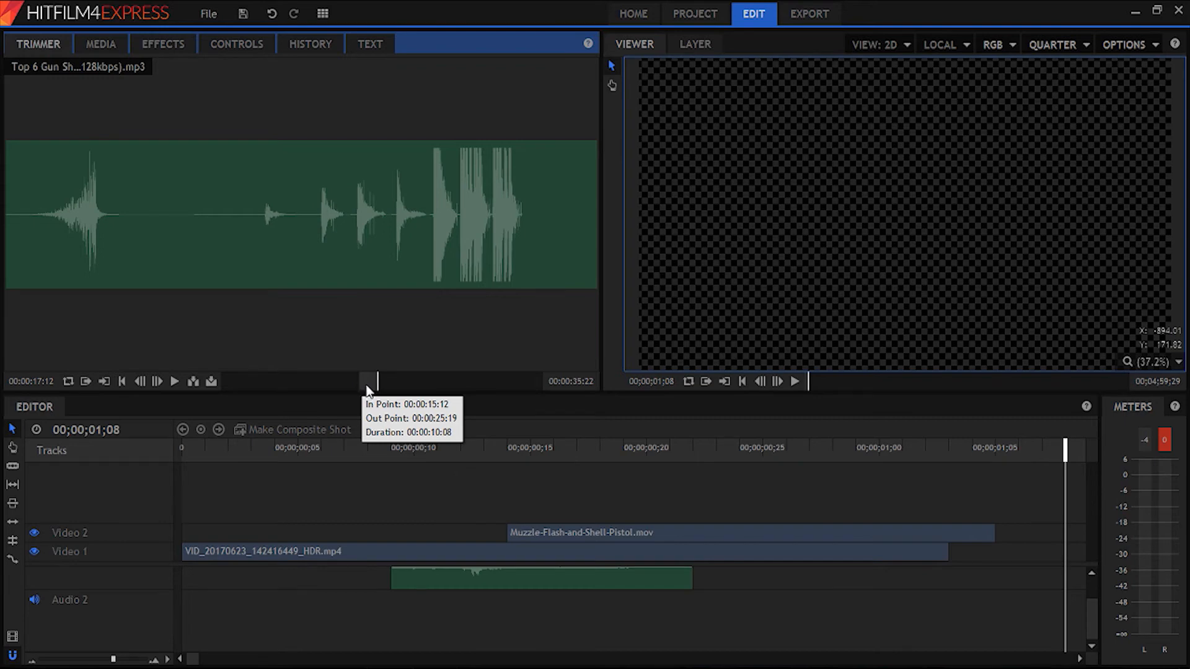
pyautogui.moveTo(404, 326); pyautogui.dragTo(692, 607)
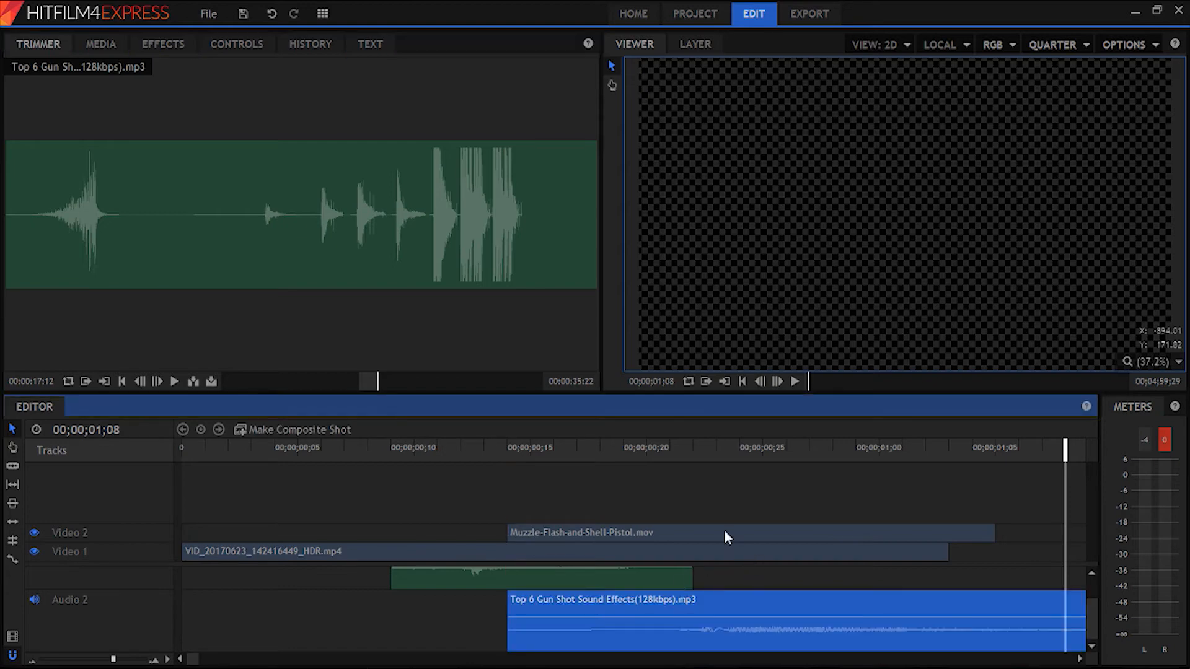
# - Cut off the quiet beginning of the gun shot clip and move the remainder to start with the muzzle flash at 00;00;00;14
pyautogui.moveTo(648, 447); pyautogui.dragTo(670, 448)
pyautogui.hotkey('ctrl', 'shift', 'd')
pyautogui.click(655, 612)
pyautogui.press('Delete')
pyautogui.moveTo(696, 607); pyautogui.dragTo(533, 607)
# - Play and scrub the timeline around 00;00;00;14 to check the gun shot sound against the muzzle flash
pyautogui.click(395, 446)
pyautogui.press('space')
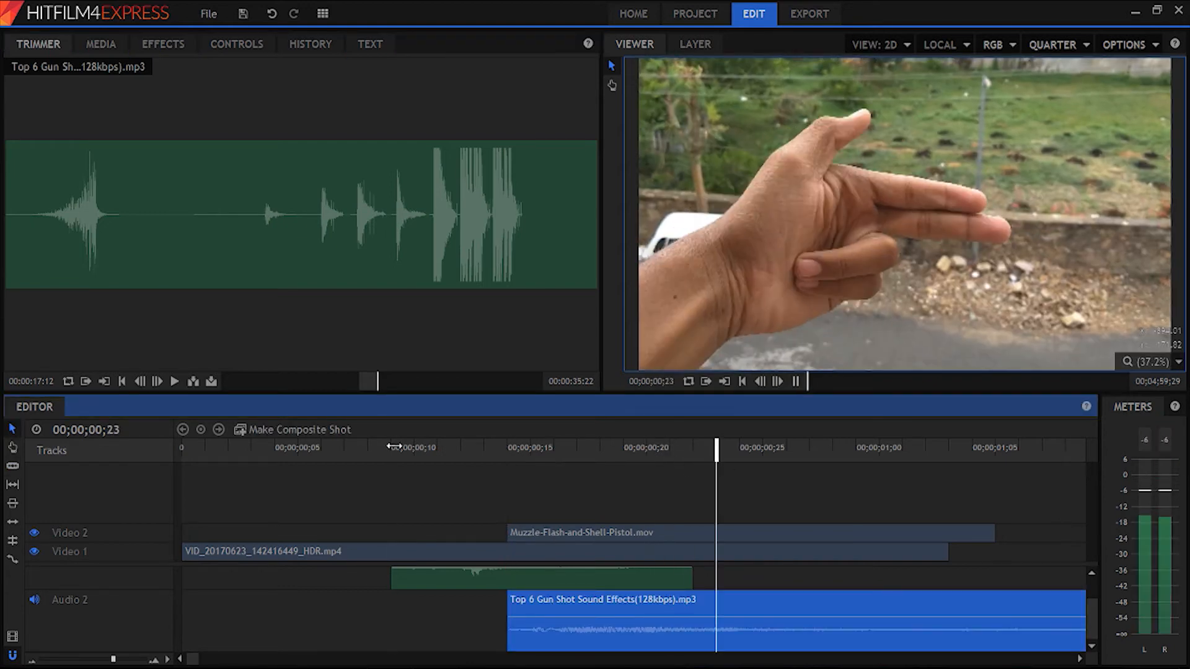
pyautogui.click(226, 446)
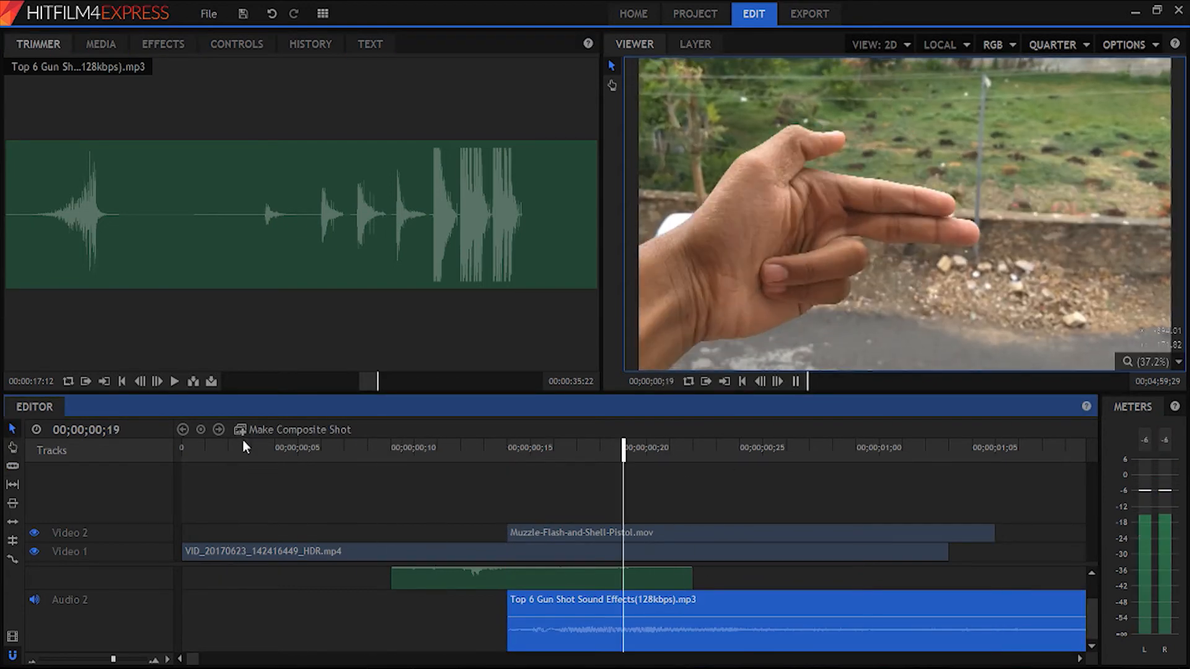
pyautogui.moveTo(269, 446); pyautogui.dragTo(505, 462)
pyautogui.click(506, 454)
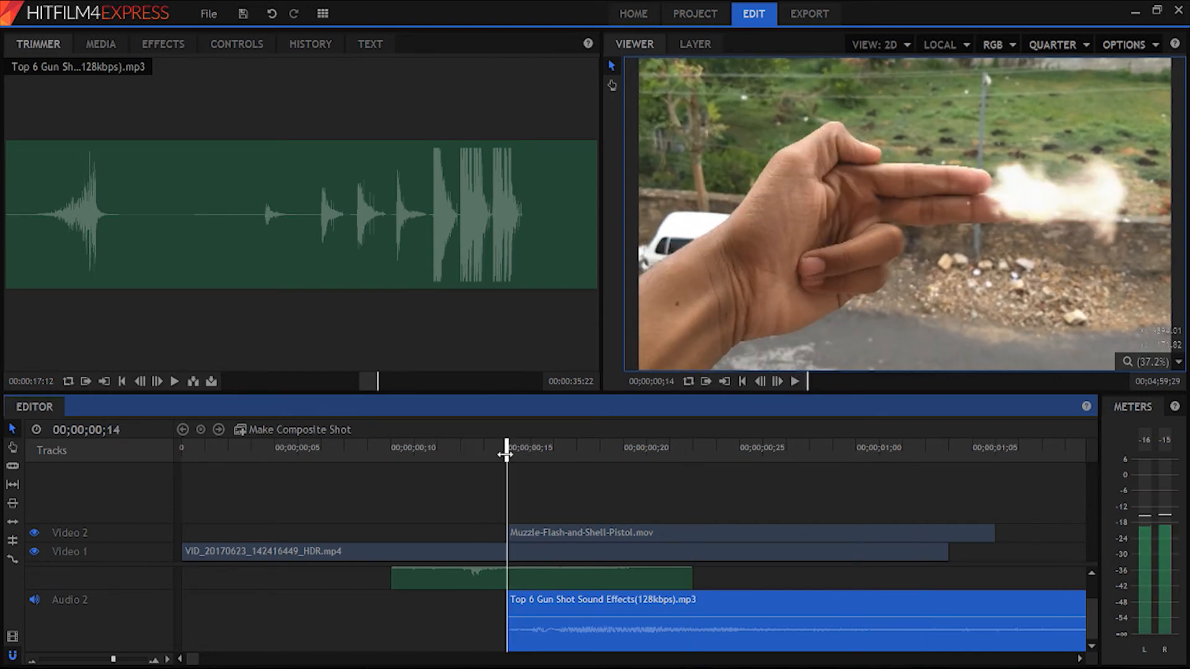
pyautogui.press('space')
pyautogui.click(505, 454)
pyautogui.press('space')
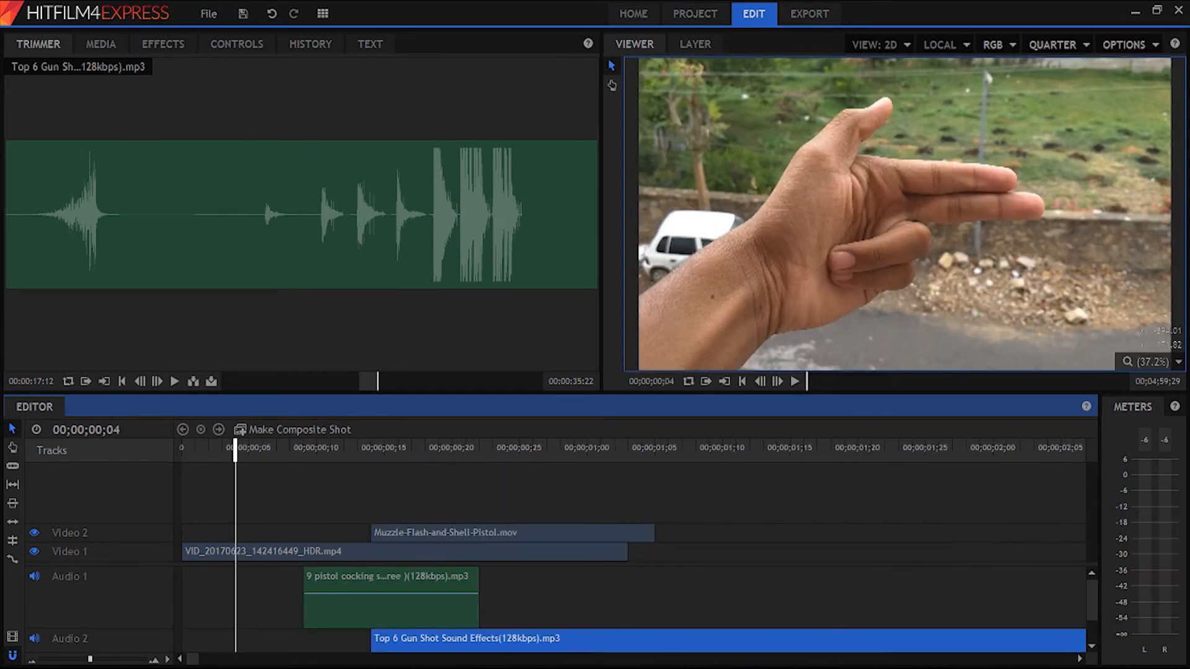
# - Slice the gun shot sound at the end of the muzzle flash clip, delete the remainder, and play the result
pyautogui.press('c')
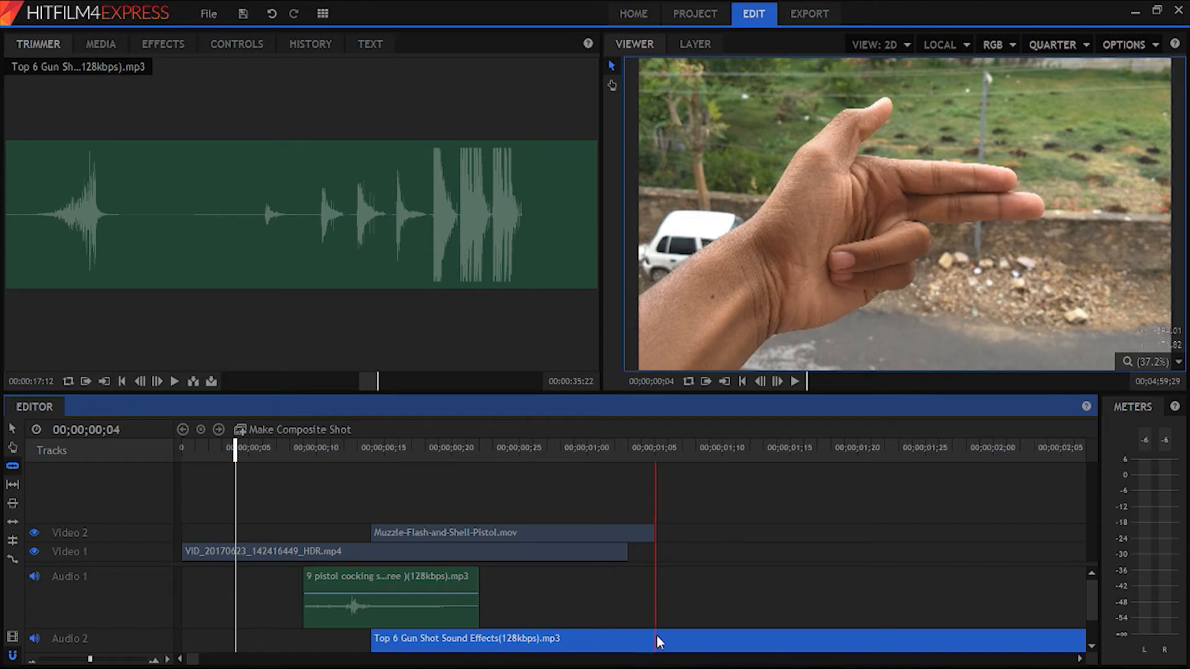
pyautogui.click(657, 641)
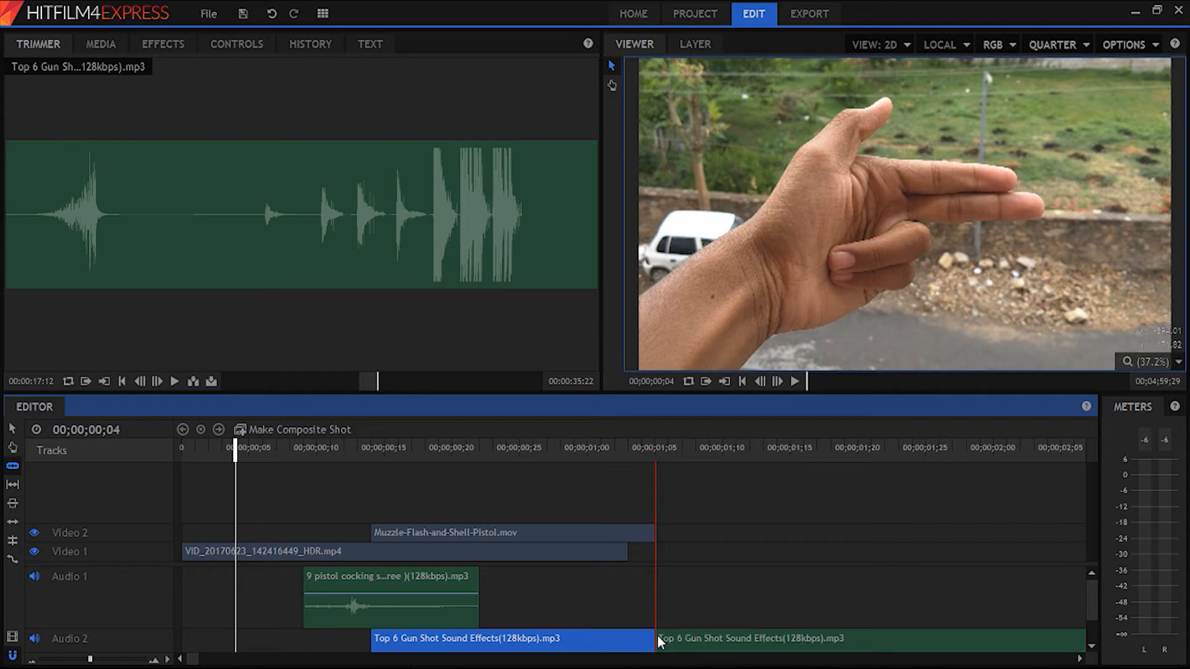
pyautogui.press('v')
pyautogui.click(720, 643)
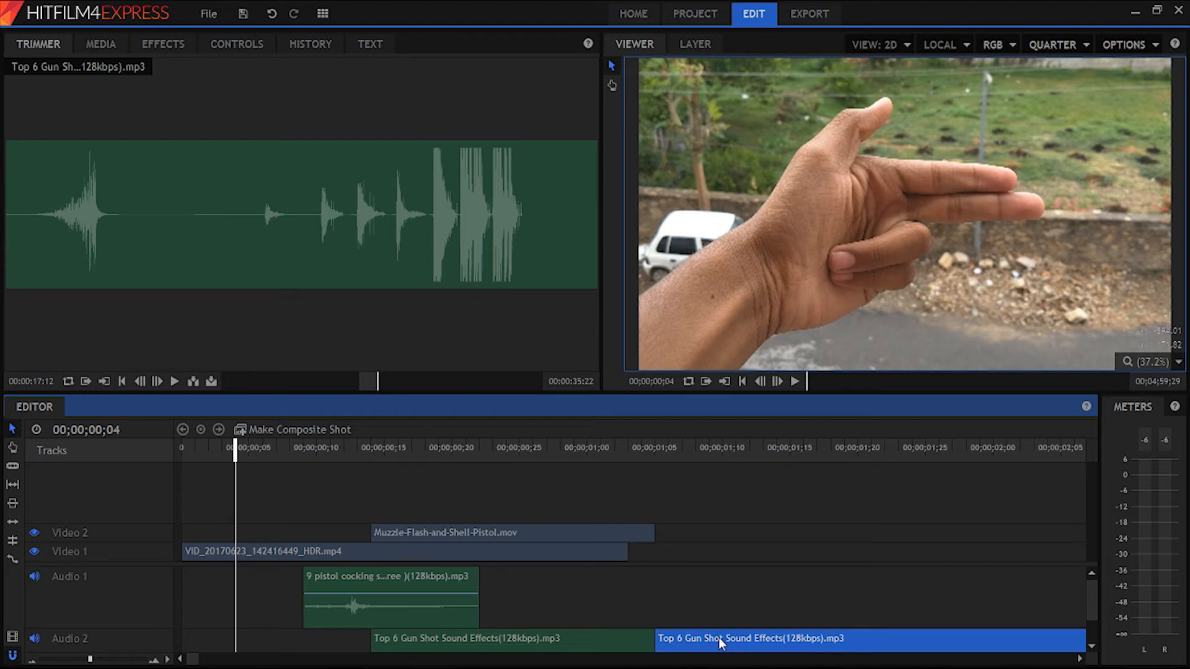
pyautogui.press('Delete')
pyautogui.press('space')
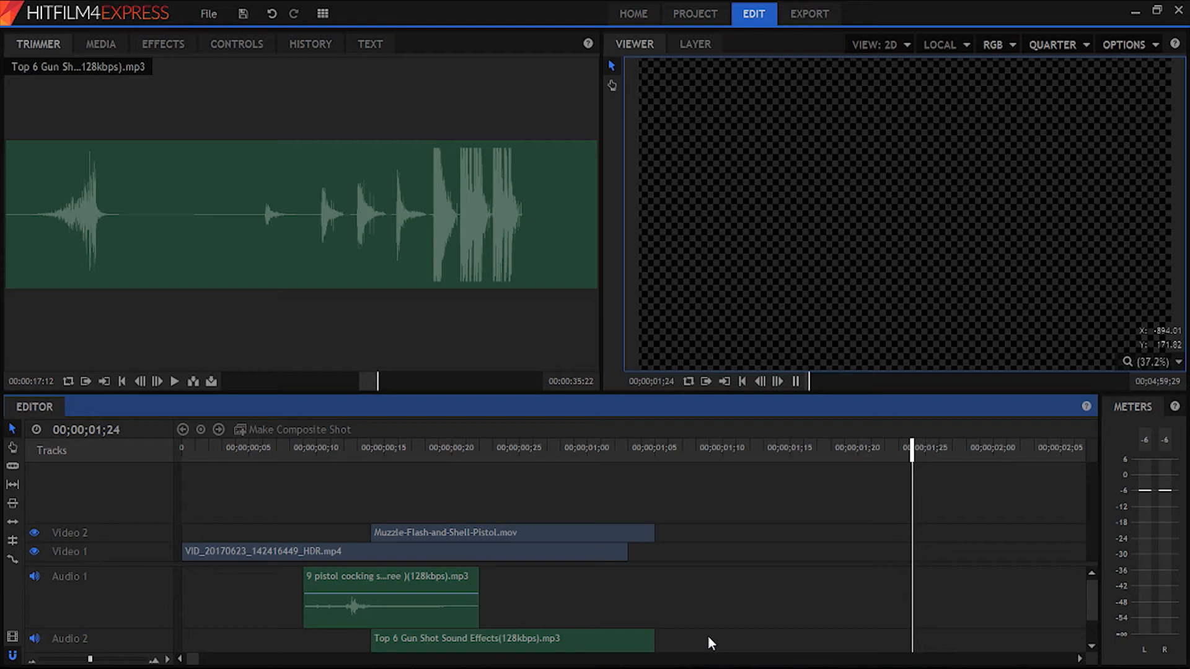
pyautogui.press('space')
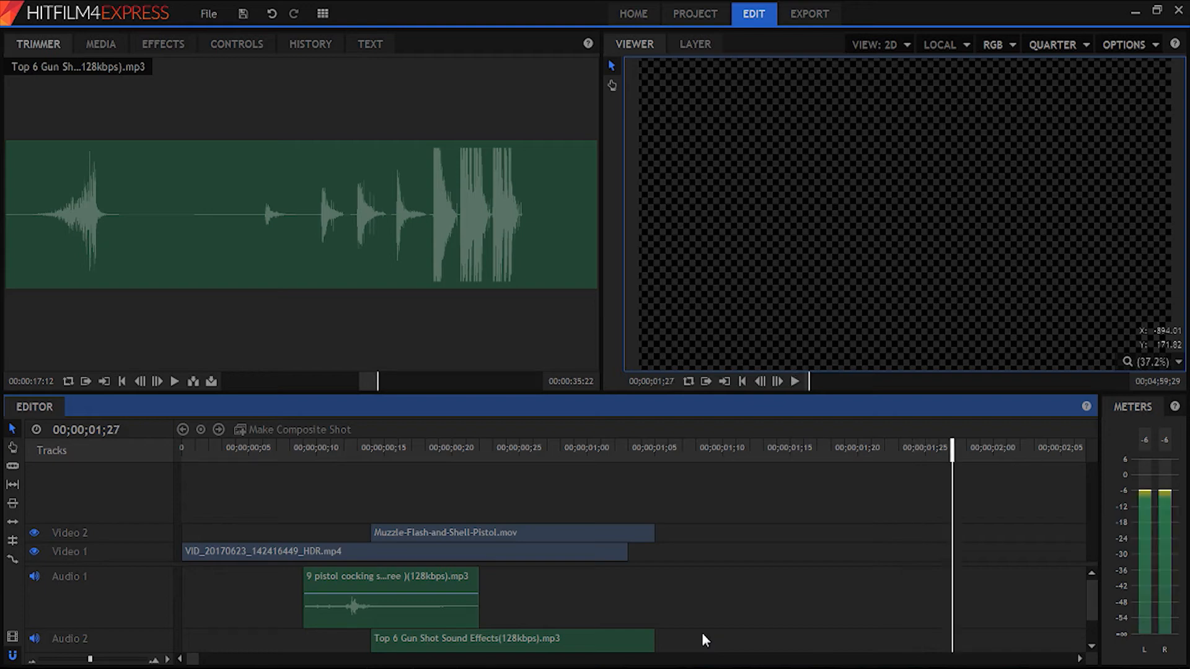
# - Undo the deletion and slice of the gun shot sound and replay its full tail
pyautogui.hotkey('ctrl', 'z')
pyautogui.hotkey('ctrl', 'z')
pyautogui.click(574, 449)
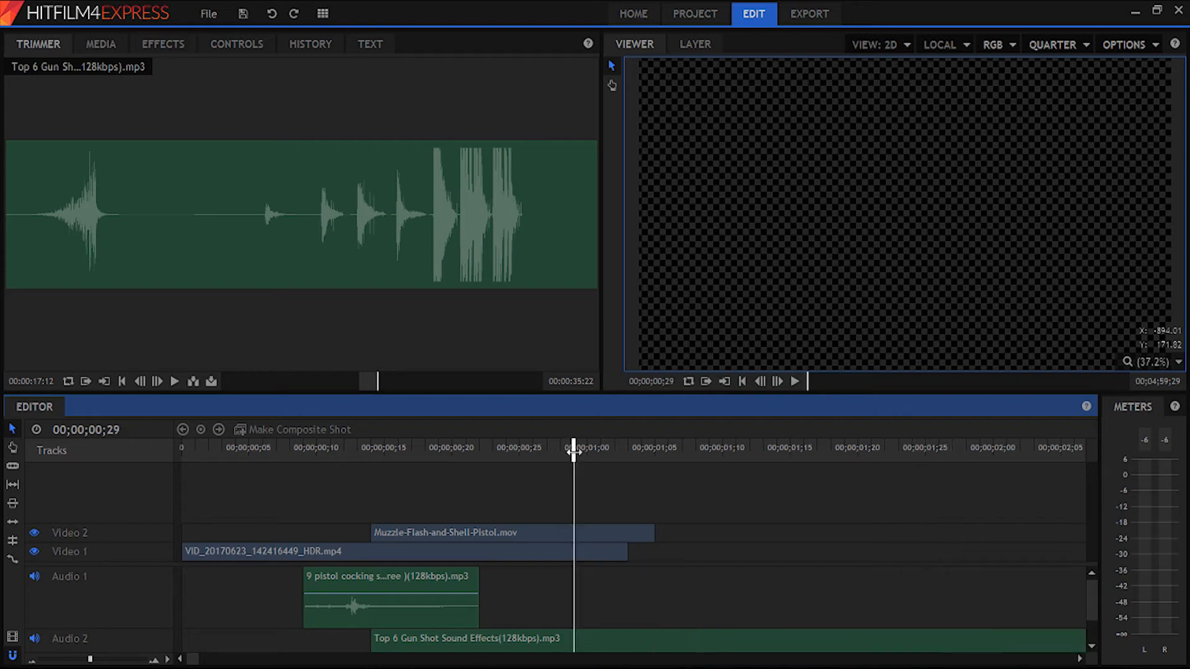
pyautogui.press('space')
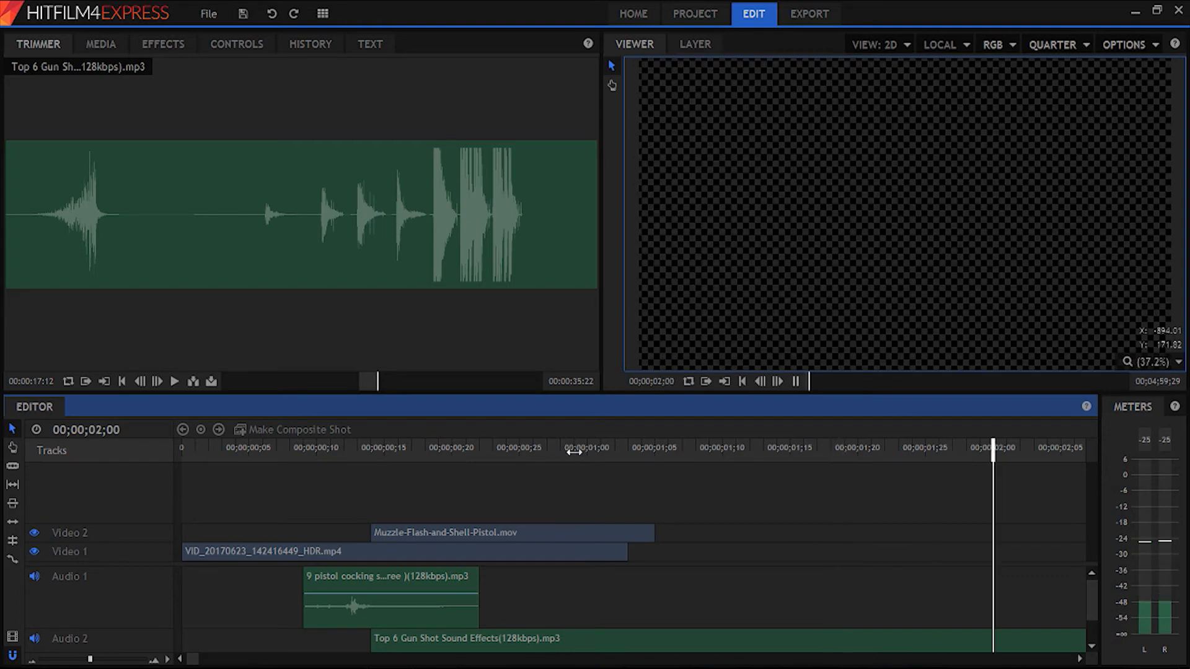
pyautogui.moveTo(589, 448); pyautogui.dragTo(534, 489)
pyautogui.press('space')
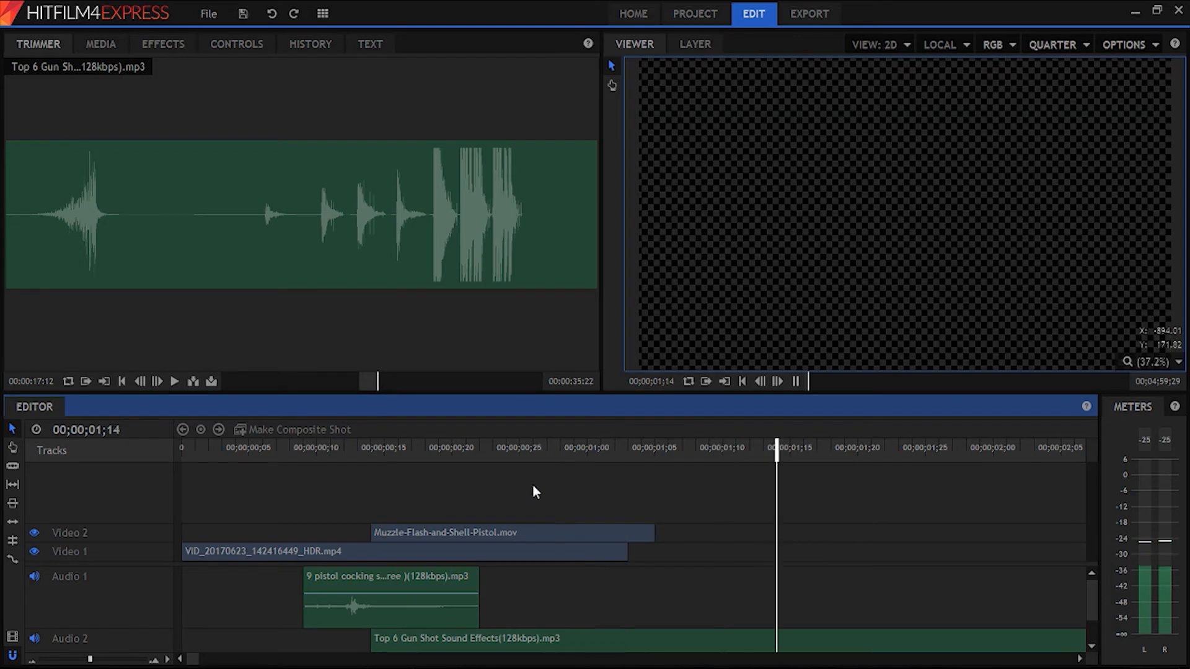
pyautogui.press('space')
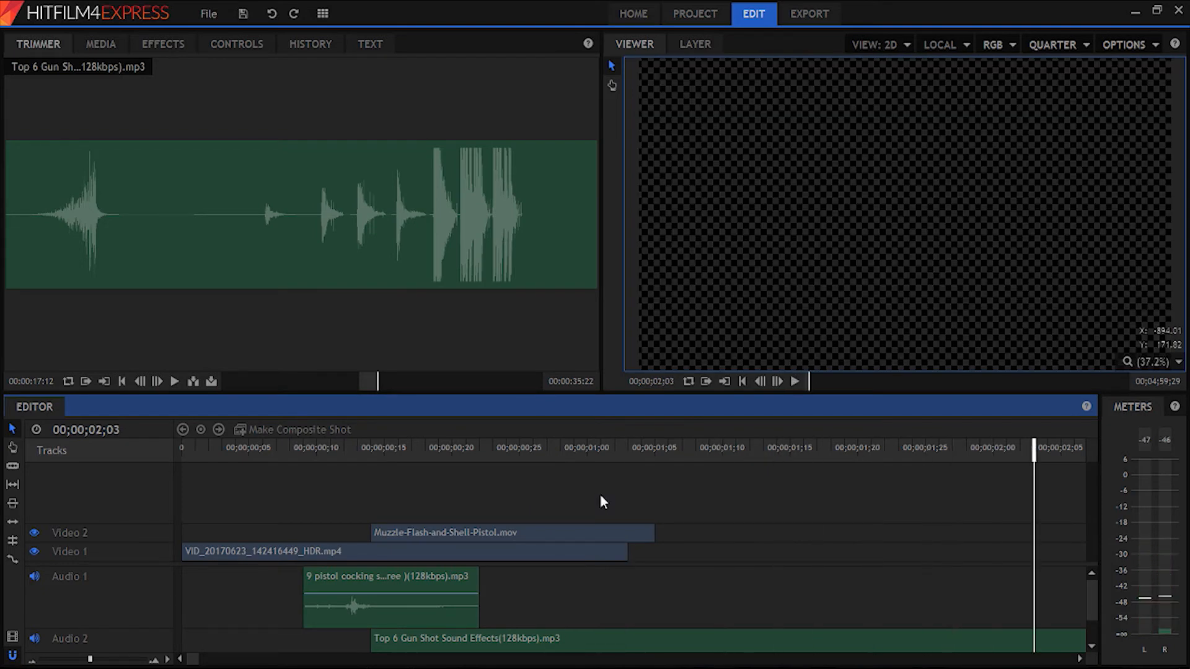
pyautogui.press('space')
# - Play the sequence from the start to check both pistol sounds against the video
pyautogui.press('space')
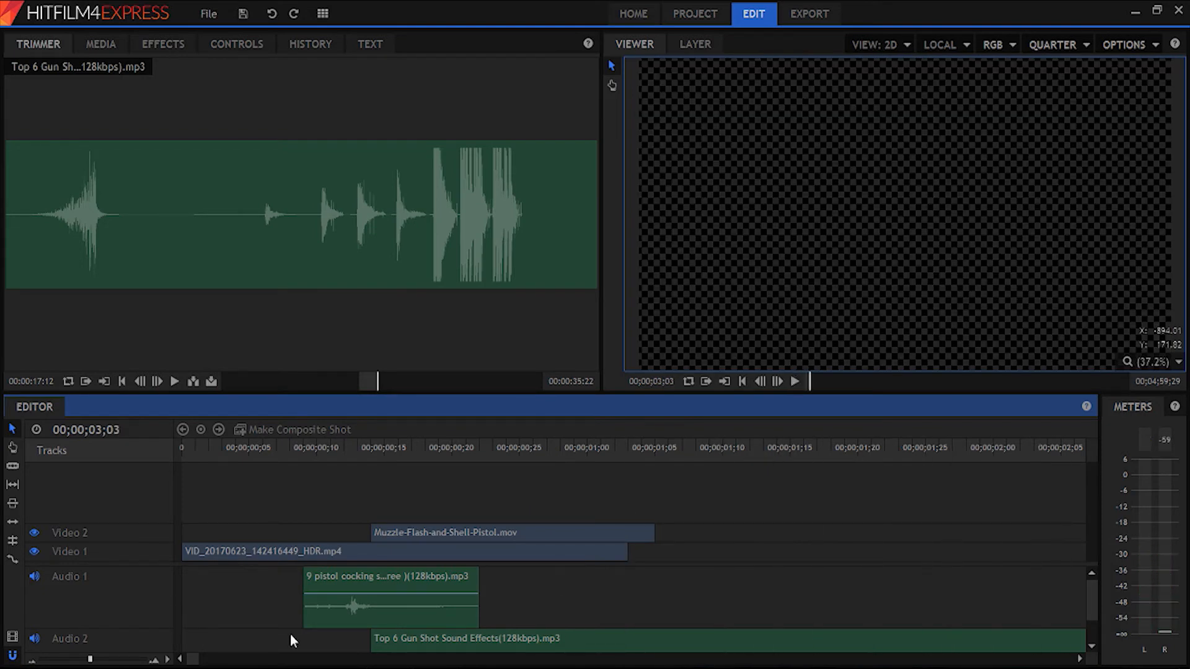
pyautogui.moveTo(194, 660); pyautogui.dragTo(192, 667)
pyautogui.moveTo(282, 448); pyautogui.dragTo(6, 452)
pyautogui.press('space')
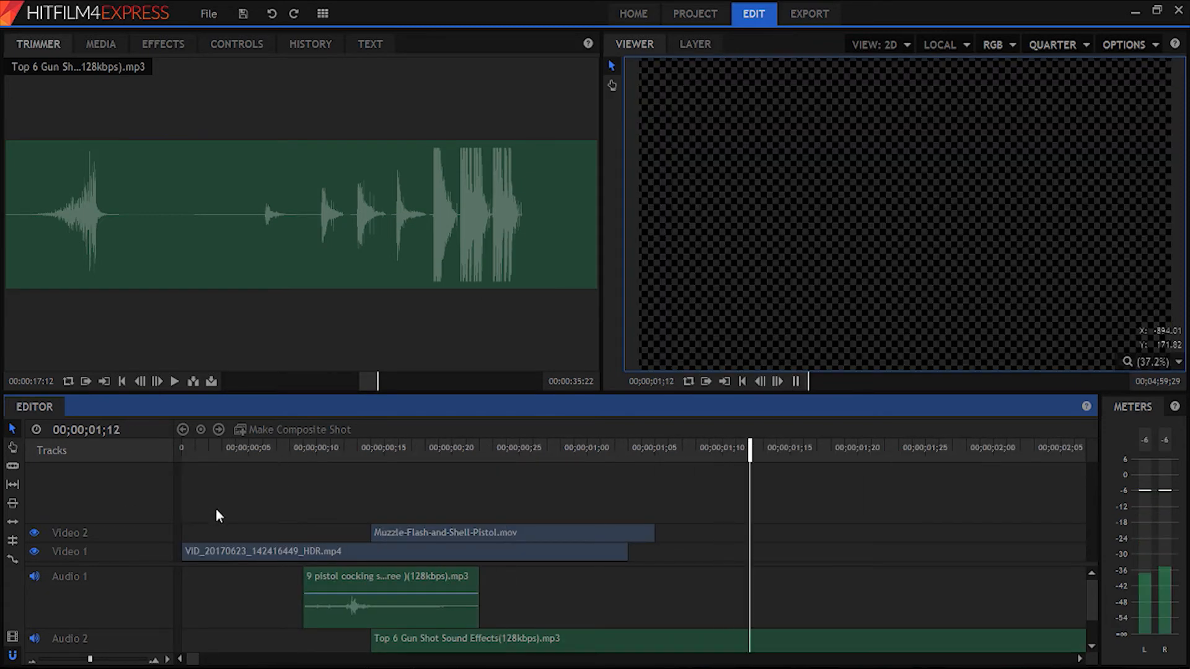
pyautogui.moveTo(561, 451); pyautogui.dragTo(9, 472)
# - Hide the Video 2 track, mute Audio 1 and Audio 2, and play the hand-gun clip on its own
pyautogui.click(362, 549)
pyautogui.click(398, 536)
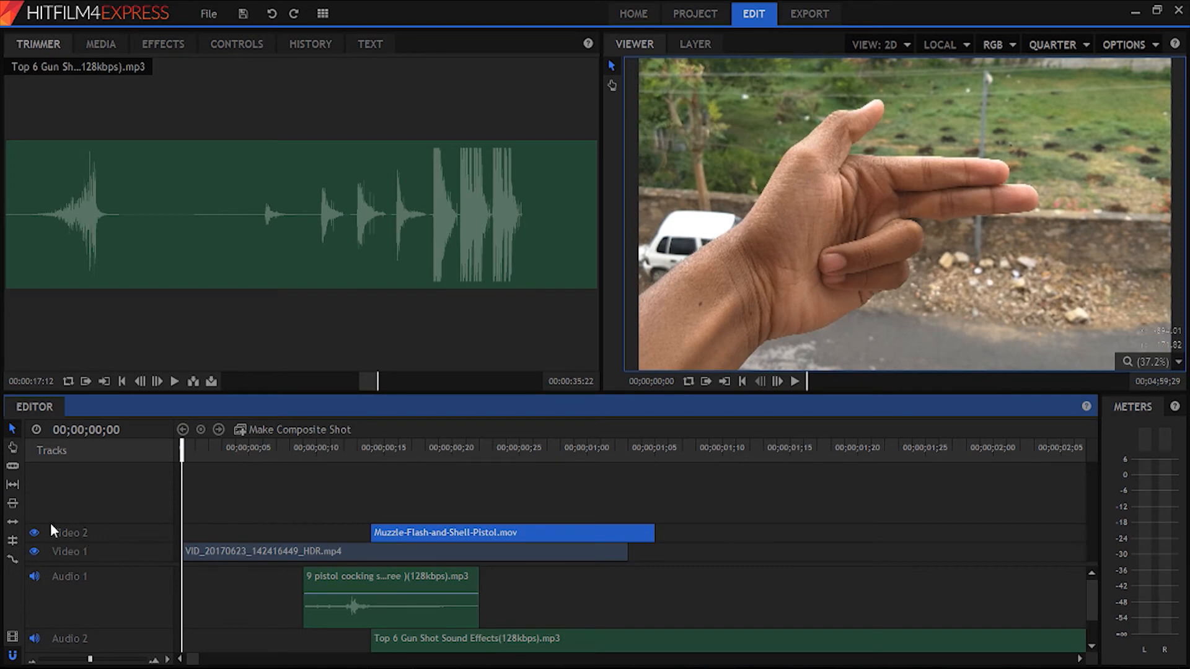
pyautogui.click(34, 532)
pyautogui.click(34, 577)
pyautogui.click(34, 638)
pyautogui.press('space')
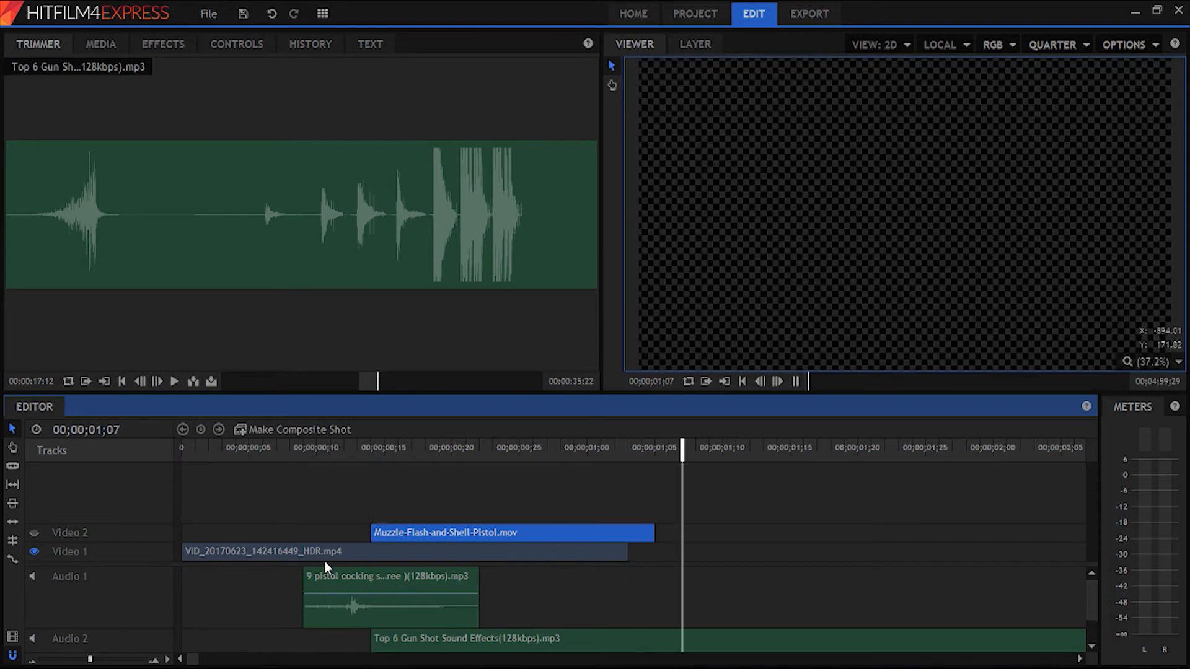
pyautogui.moveTo(328, 455); pyautogui.dragTo(90, 466)
# - Make a composite shot named "hand gun" from the hand-gun clip, with properties from the selected clip and effects left here
pyautogui.click(239, 552)
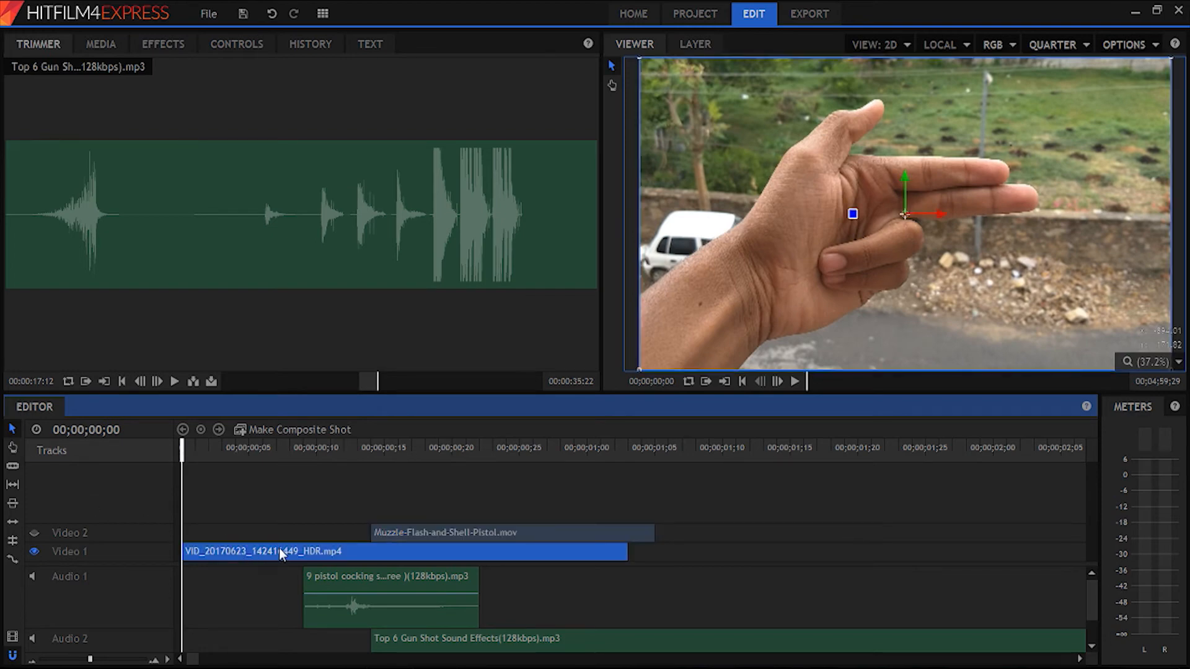
pyautogui.rightClick(281, 553)
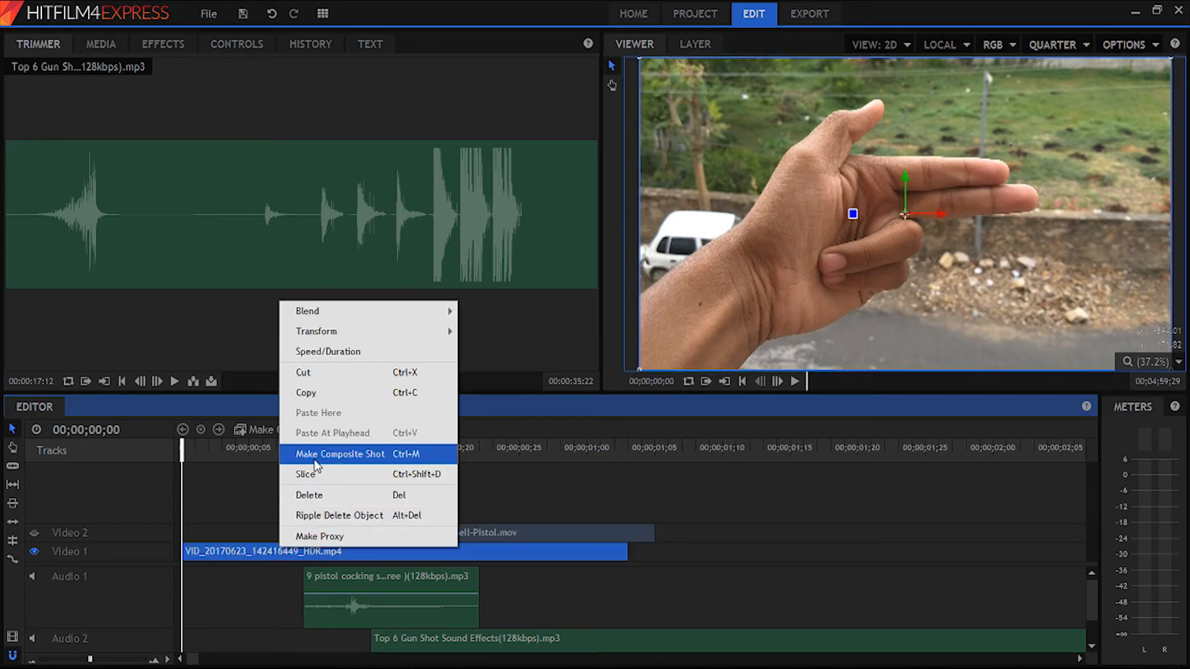
pyautogui.click(380, 455)
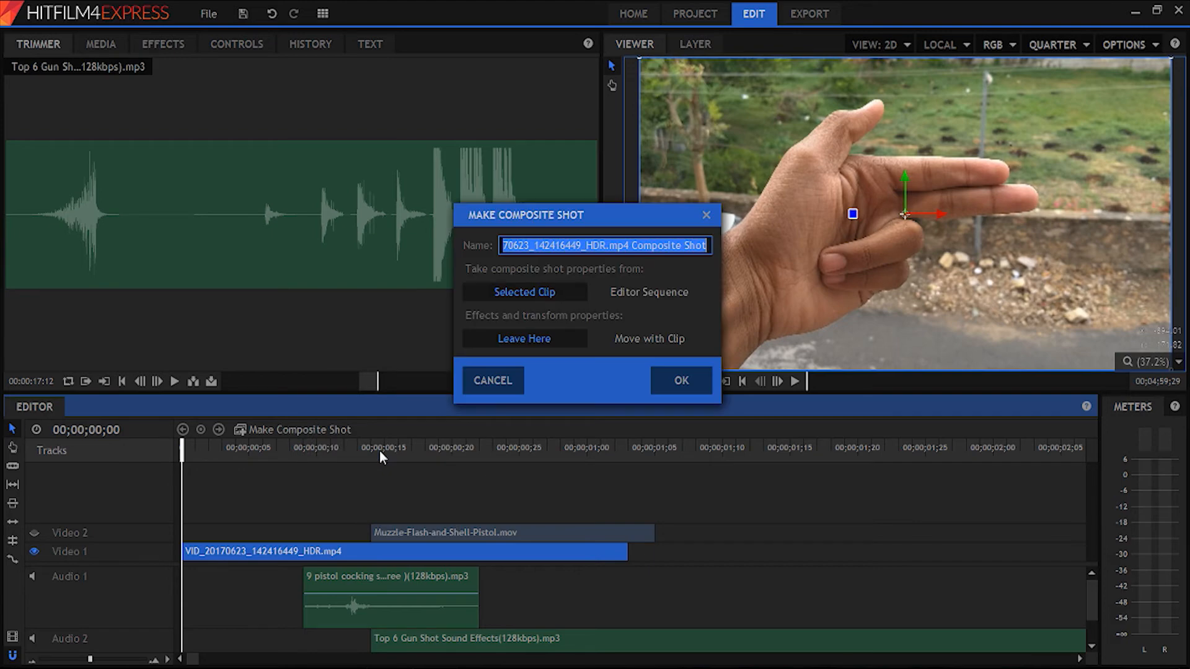
pyautogui.write('ha')
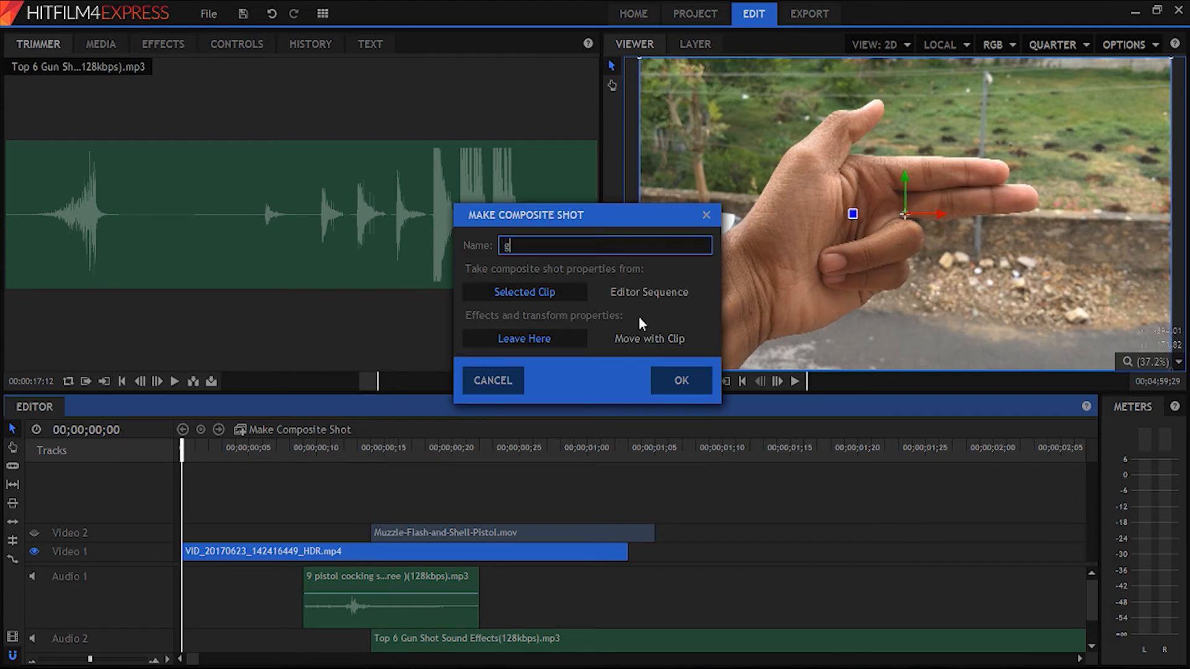
pyautogui.write('nd gun')
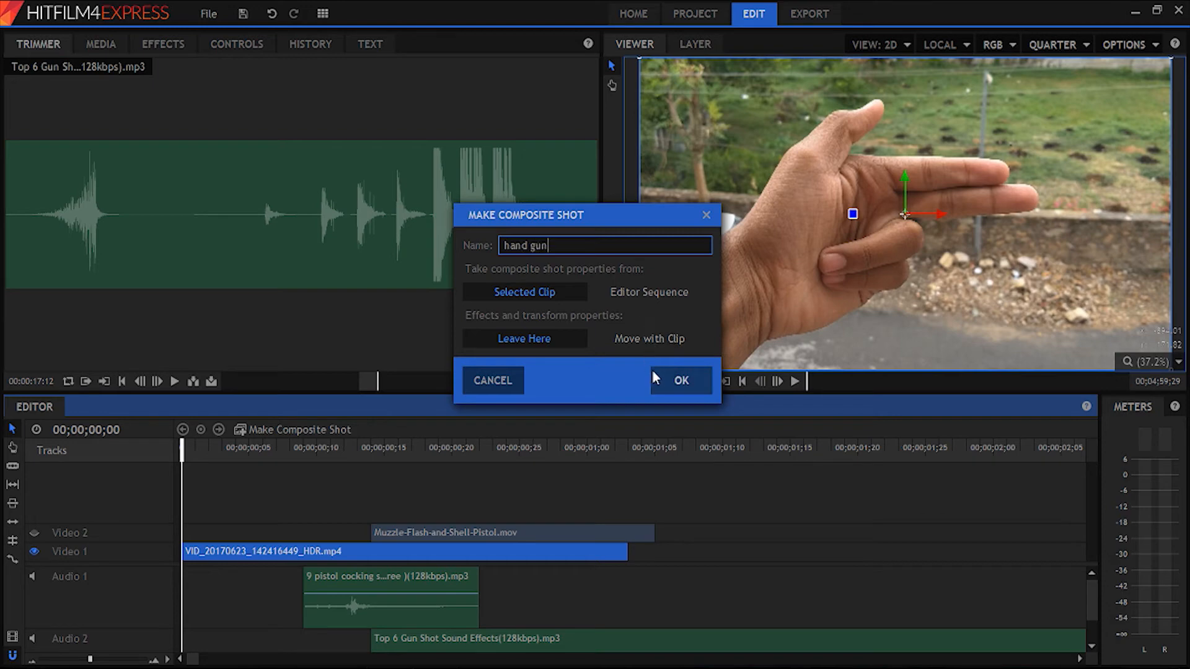
pyautogui.click(663, 388)
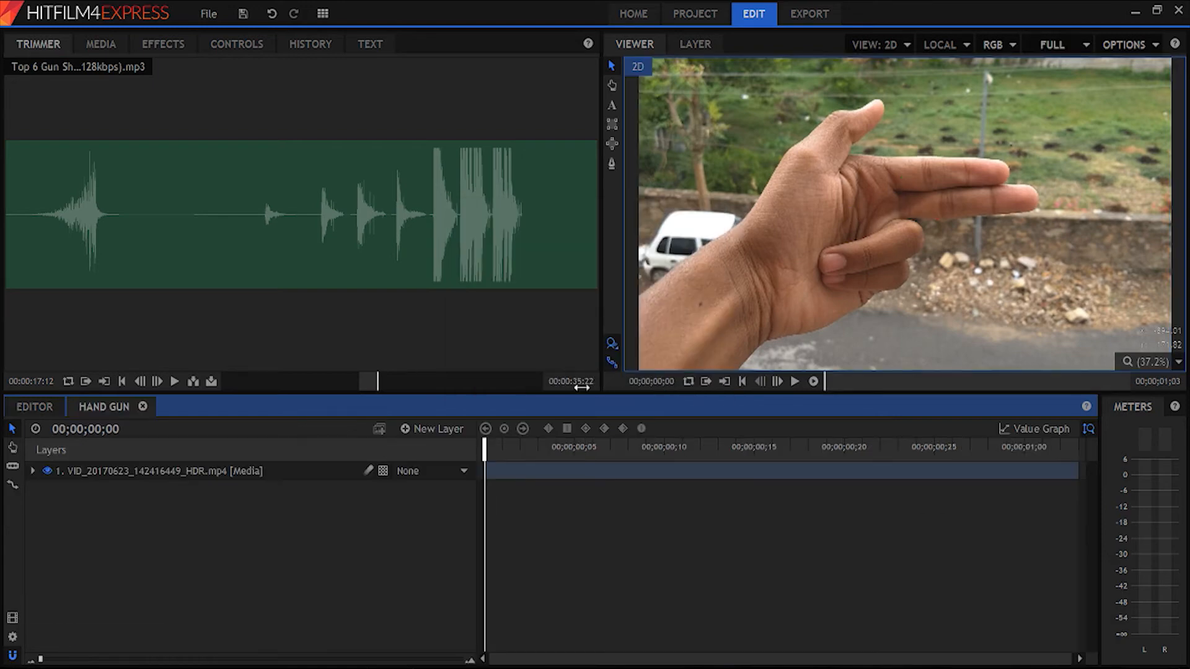
pyautogui.click(31, 408)
pyautogui.click(79, 407)
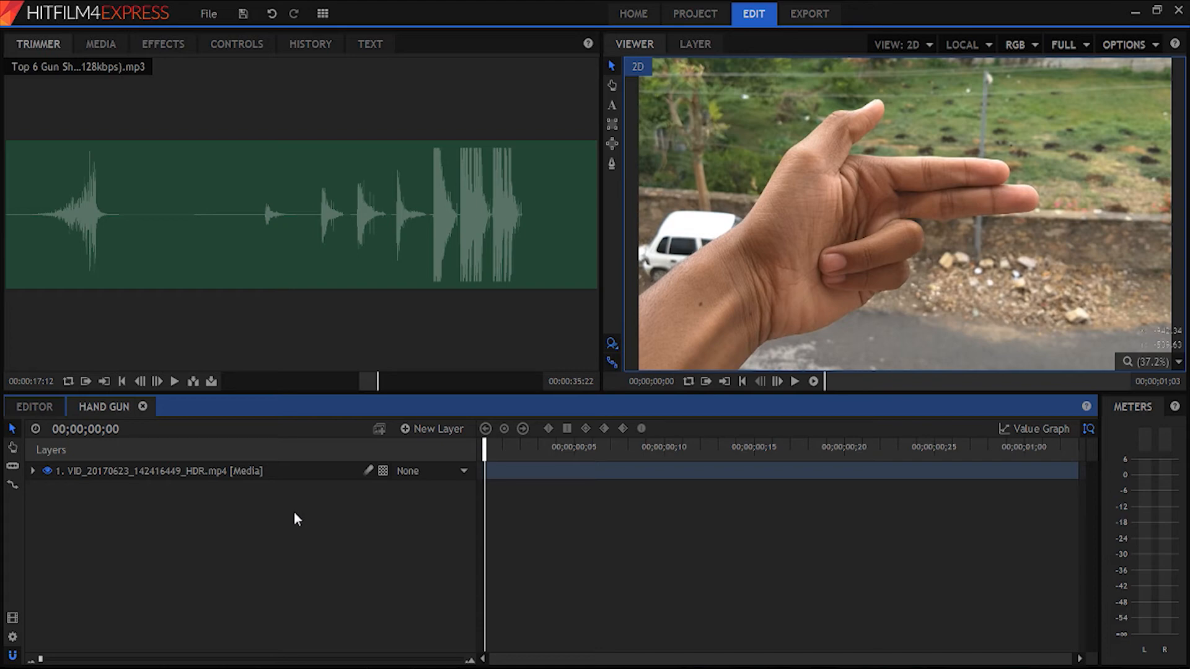
# - Add the pistol cocking sound to the hand gun composite shot, trim it to 00;00;00;07–00;00;00;17, and play it back
pyautogui.moveTo(486, 448); pyautogui.dragTo(686, 459)
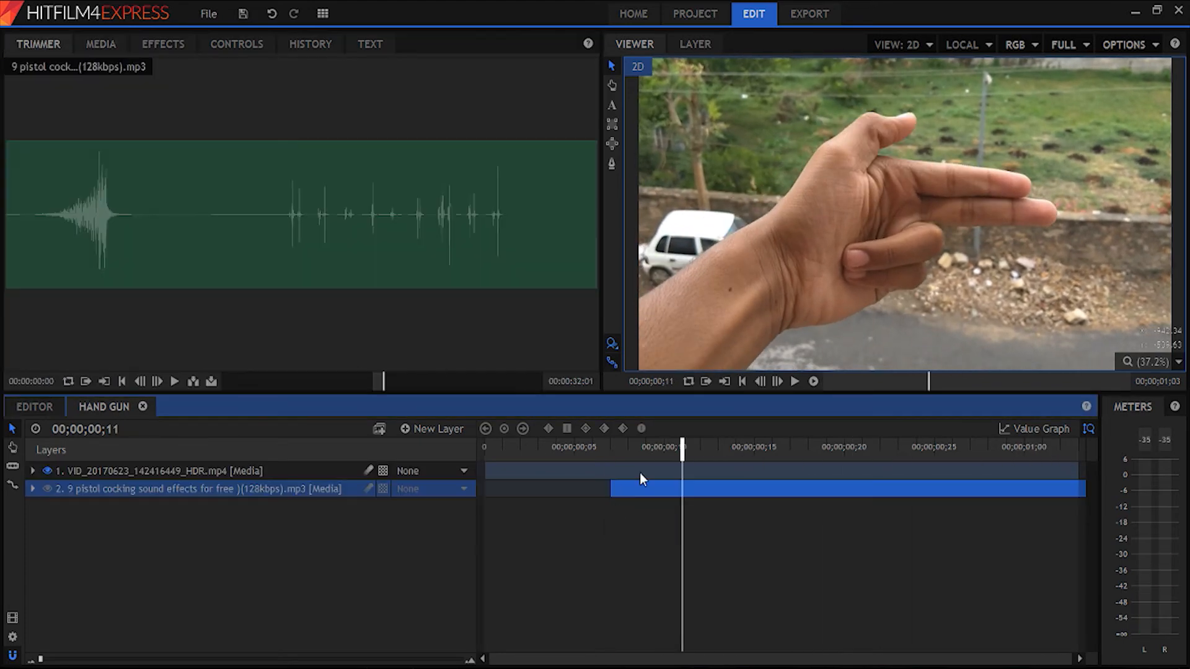
pyautogui.moveTo(682, 449); pyautogui.dragTo(788, 449)
pyautogui.click(576, 447)
pyautogui.moveTo(1085, 489); pyautogui.dragTo(790, 488)
pyautogui.click(574, 448)
pyautogui.moveTo(574, 447); pyautogui.dragTo(486, 447)
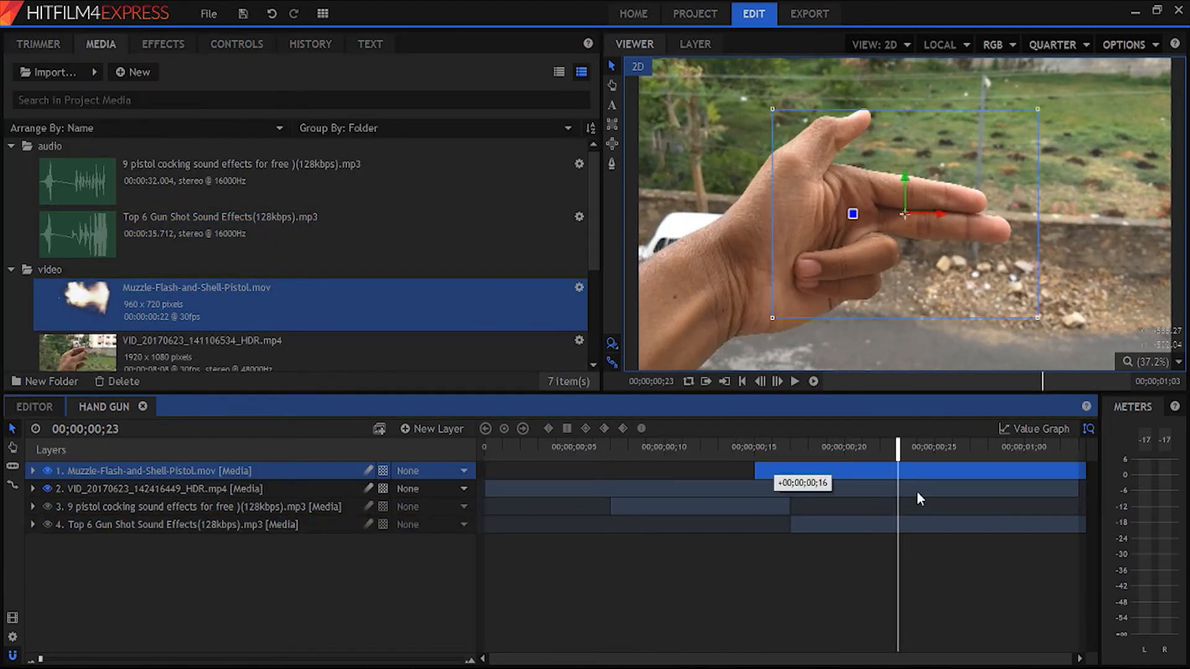
# - Start the muzzle flash layer at 00;00;00;14 and fit it to the fingertips with position 457.5, -34.9 and scale 120.0% by 96.0%
pyautogui.moveTo(917, 496); pyautogui.dragTo(737, 462)
pyautogui.moveTo(904, 214); pyautogui.dragTo(1047, 224)
pyautogui.click(237, 44)
pyautogui.moveTo(545, 225)
pyautogui.mouseDown()
pyautogui.moveTo(557, 225)
pyautogui.moveTo(542, 207)
pyautogui.mouseUp()
pyautogui.click(145, 225)
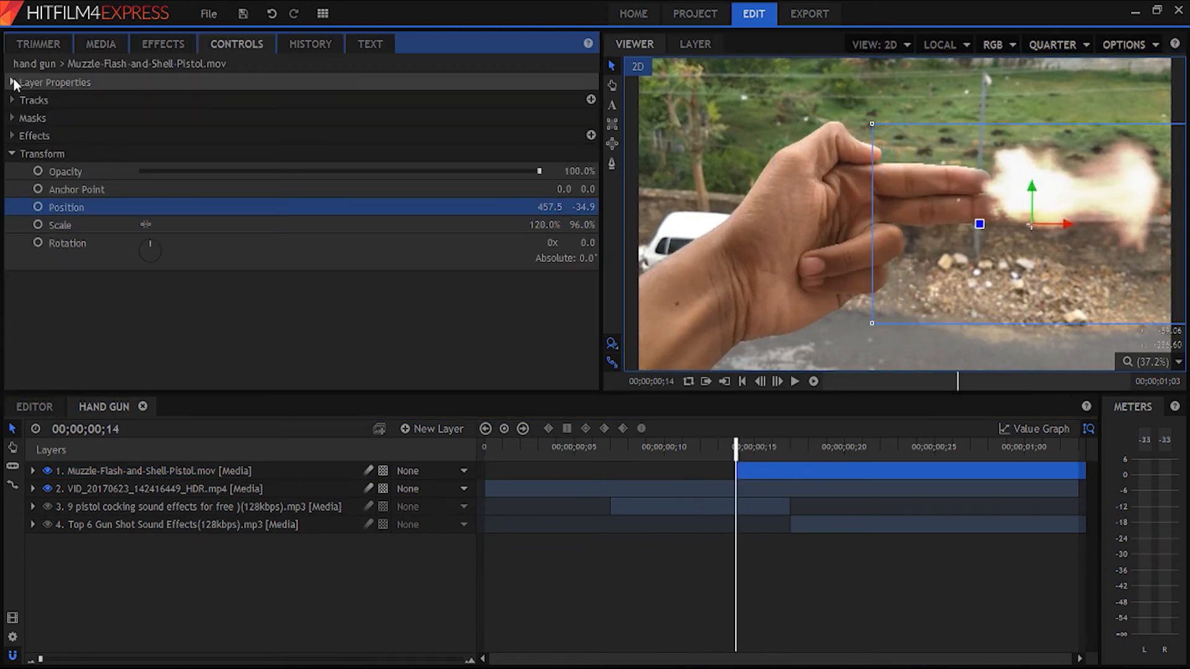
# - Brighten the muzzle flash layer by adjusting its layer properties and applying a Glow effect
pyautogui.click(12, 82)
pyautogui.click(164, 153)
pyautogui.click(165, 164)
pyautogui.click(12, 81)
pyautogui.click(12, 136)
pyautogui.moveTo(167, 207); pyautogui.dragTo(185, 206)
pyautogui.click(12, 136)
# - Move the gun shot sound layer to start at 00;00;00;14 and play the composite shot to check its timing
pyautogui.click(49, 619)
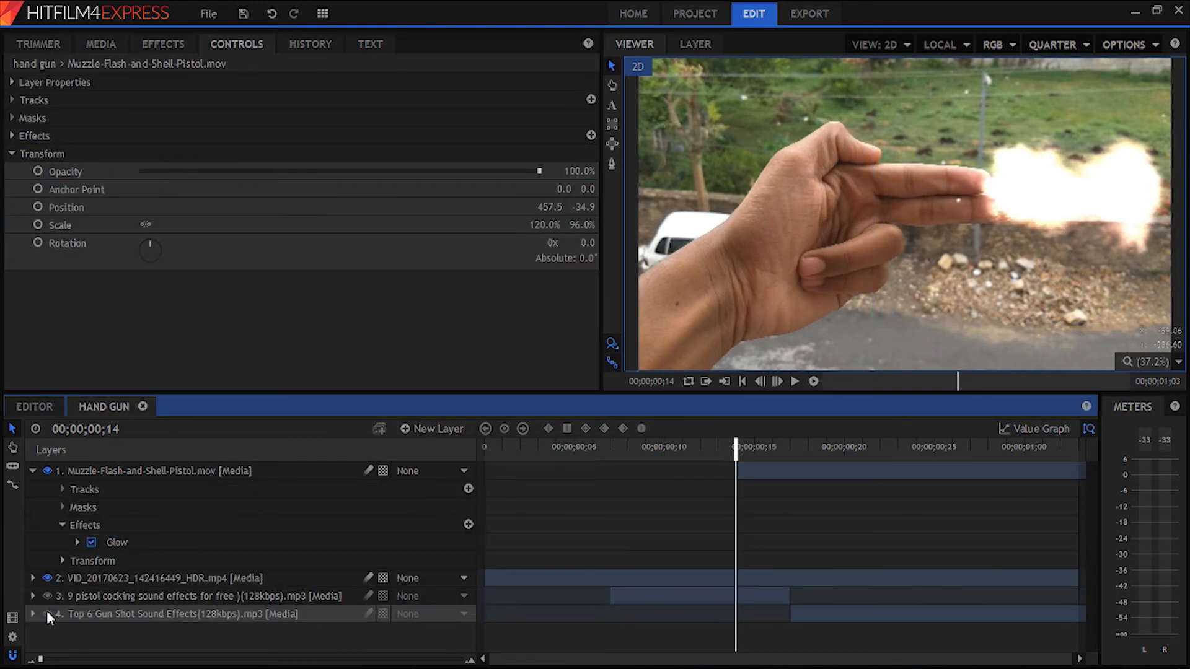
pyautogui.moveTo(806, 614); pyautogui.dragTo(751, 614)
pyautogui.press('space')
pyautogui.moveTo(789, 451); pyautogui.dragTo(736, 451)
pyautogui.click(705, 381)
pyautogui.click(794, 381)
pyautogui.click(434, 637)
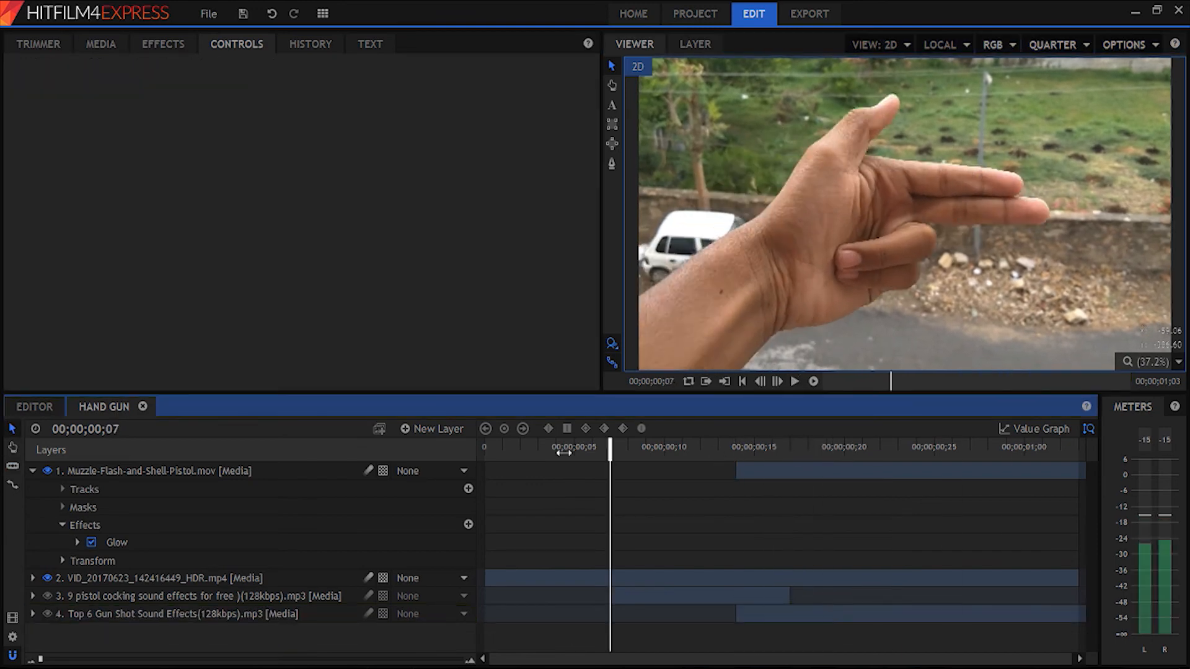
# - Play back the hand gun composite shot from the start and collapse the muzzle flash layer
pyautogui.click(813, 381)
pyautogui.click(774, 435)
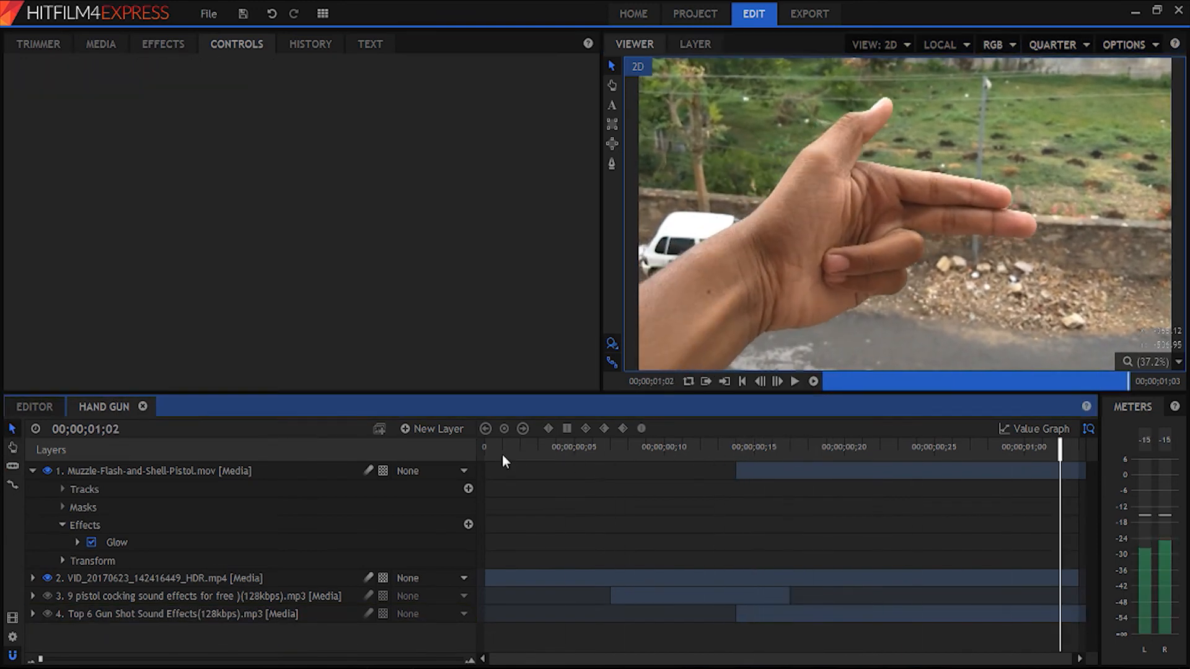
pyautogui.moveTo(528, 453); pyautogui.dragTo(381, 455)
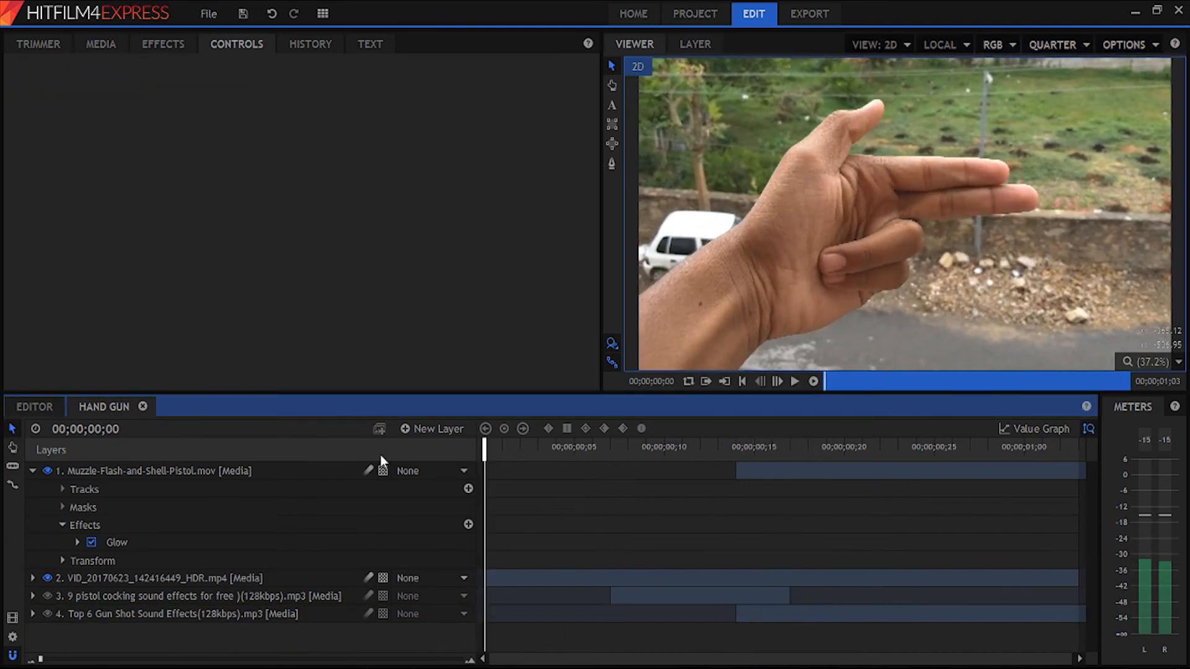
pyautogui.click(34, 471)
pyautogui.press('space')
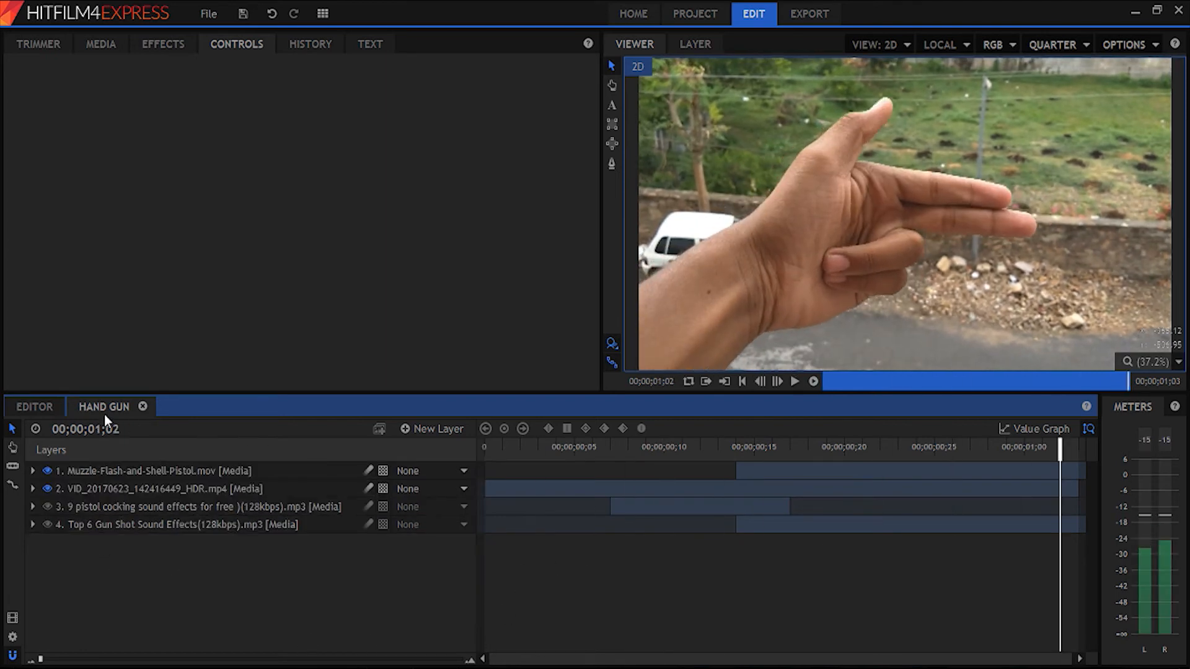
# - Delete the separate muzzle flash, pistol cocking and gun shot clips from the Editor timeline, leaving only the hand gun composite shot
pyautogui.click(41, 408)
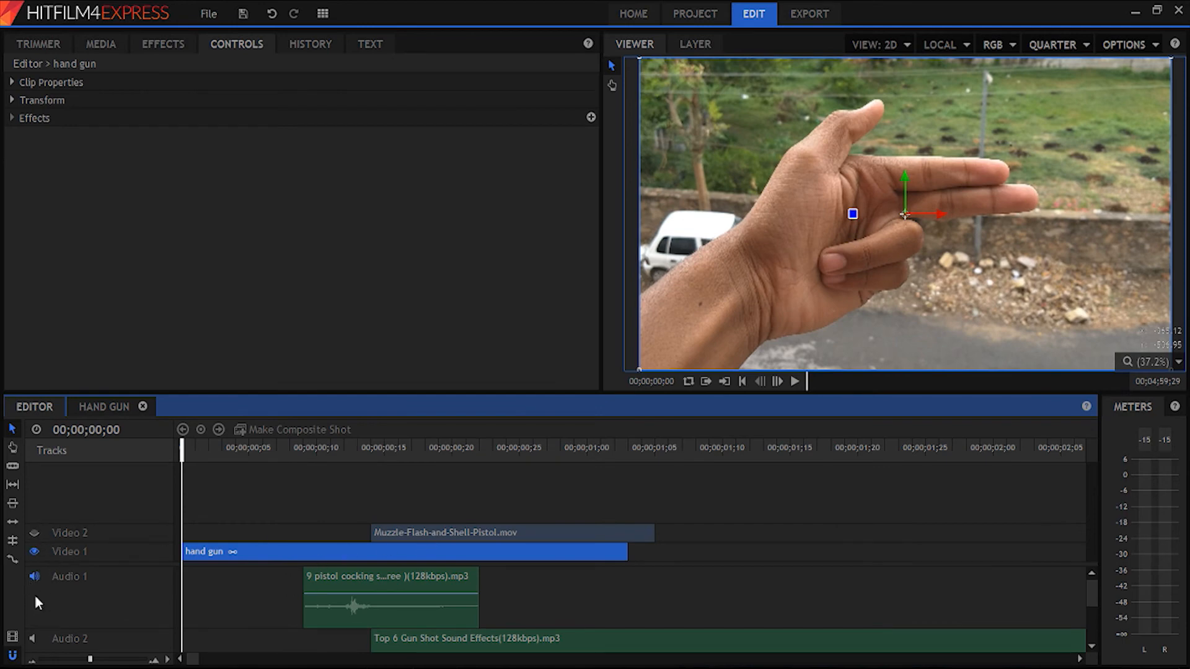
pyautogui.press('space')
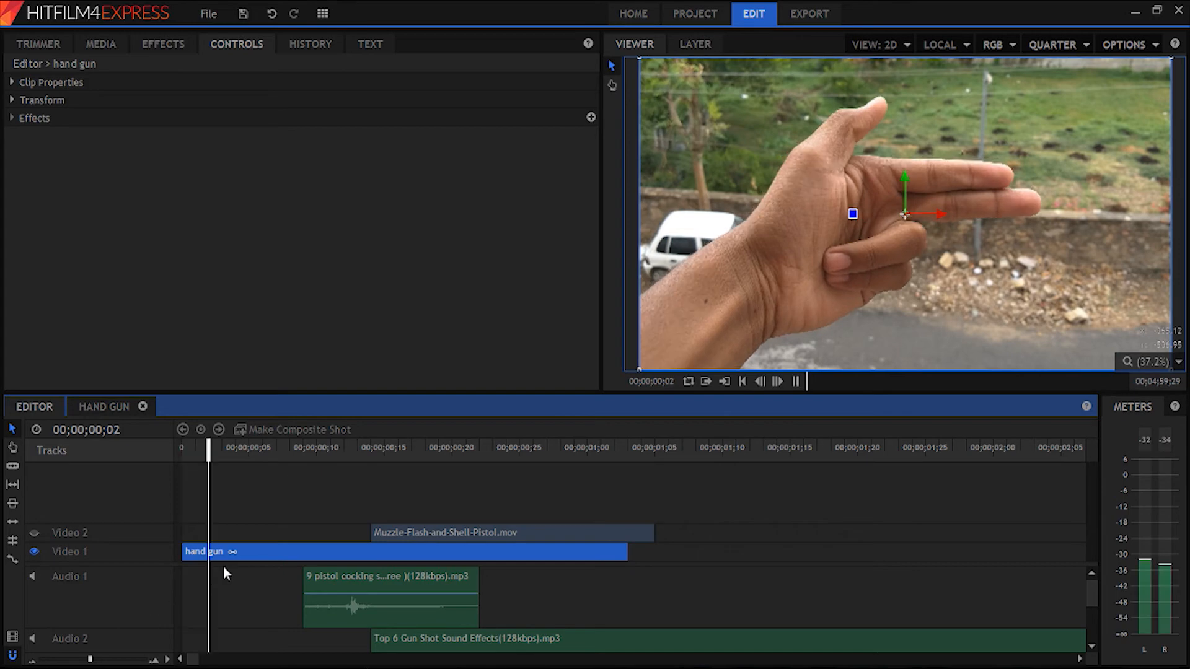
pyautogui.moveTo(315, 441); pyautogui.dragTo(368, 450)
pyautogui.click(396, 531)
pyautogui.press('Delete')
pyautogui.click(397, 579)
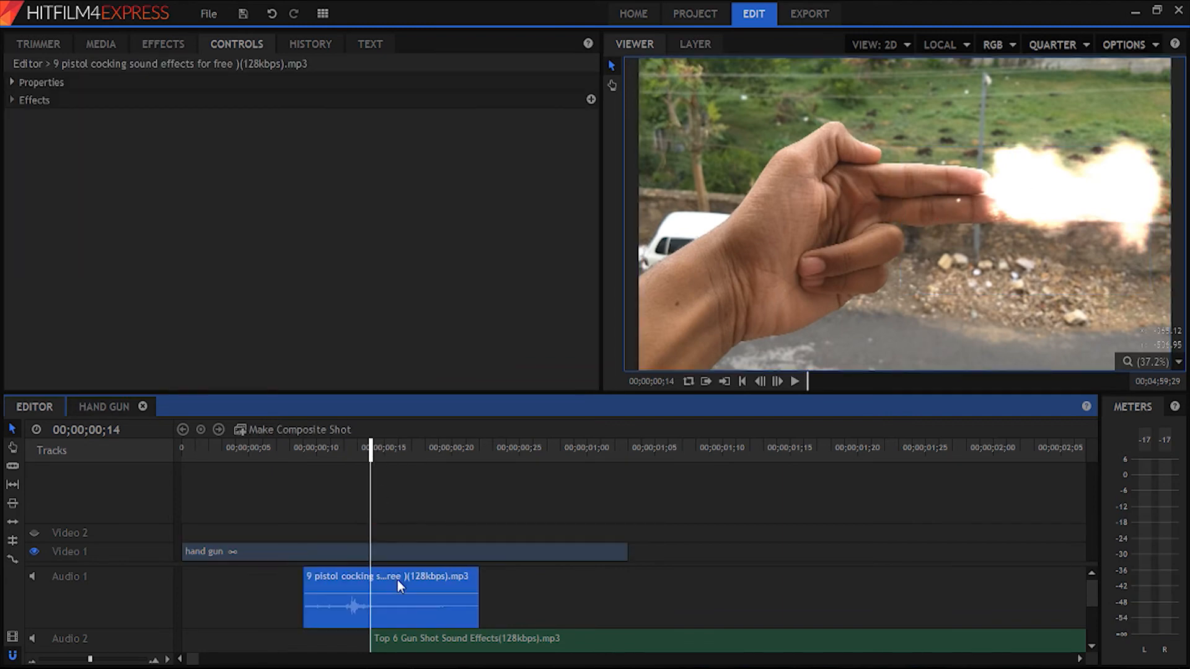
pyautogui.press('Delete')
pyautogui.click(430, 638)
pyautogui.press('Delete')
pyautogui.moveTo(365, 455); pyautogui.dragTo(399, 457)
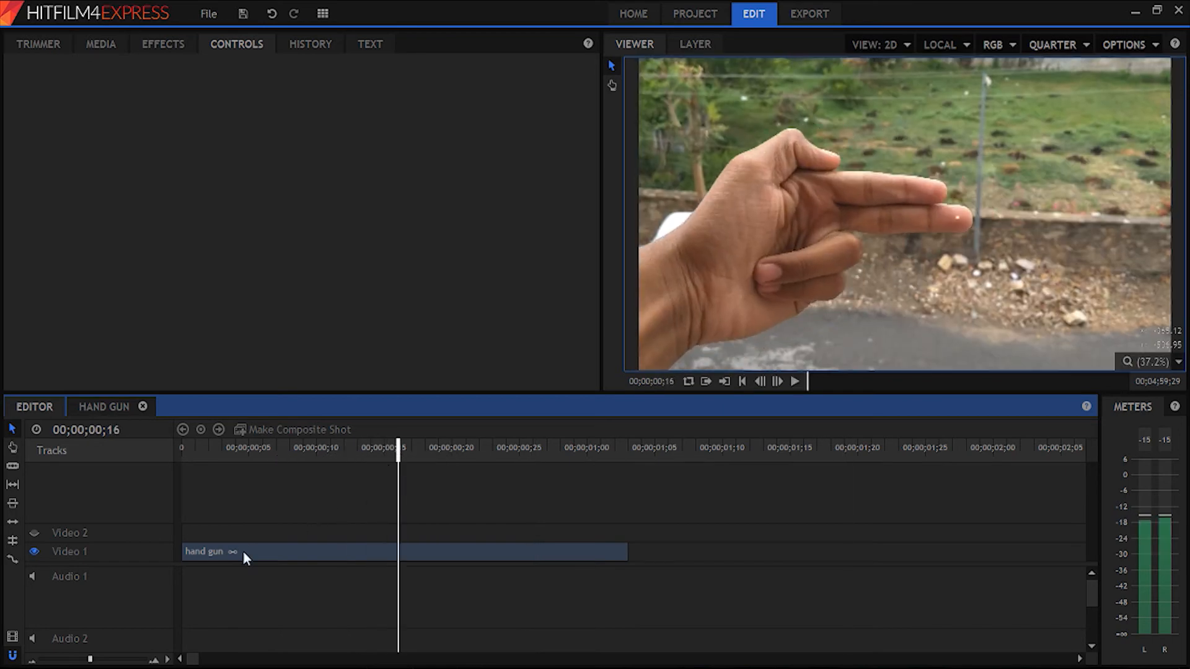
# - Set the video track size of the Editor timeline to Medium
pyautogui.click(264, 553)
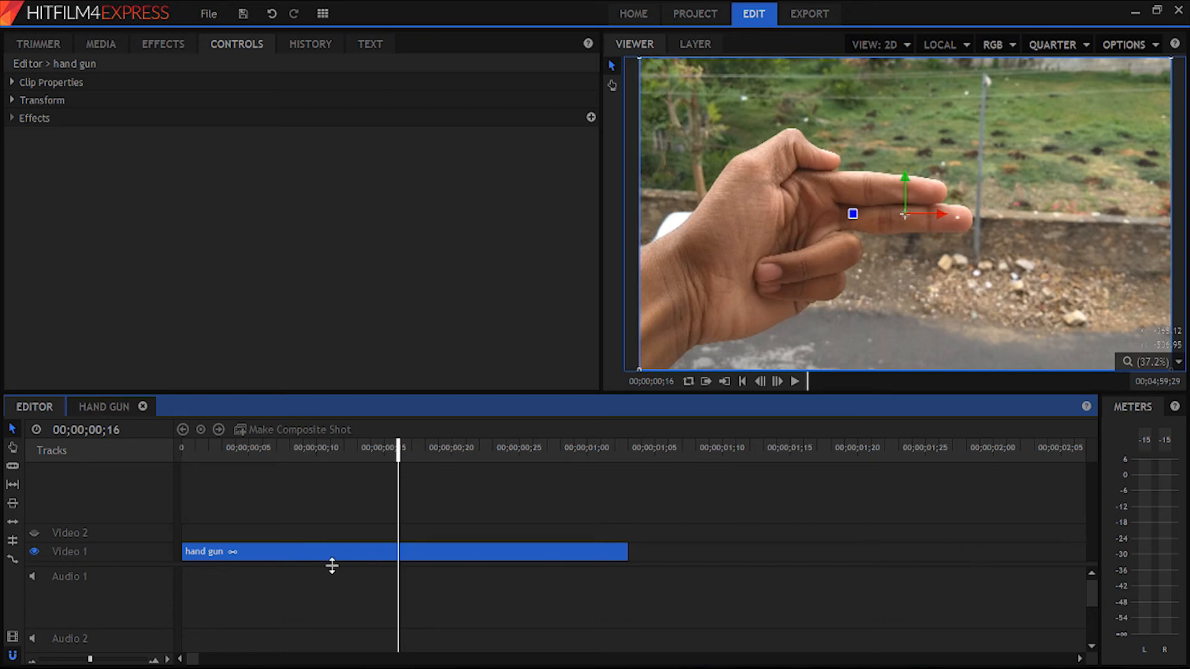
pyautogui.click(167, 660)
pyautogui.moveTo(205, 602)
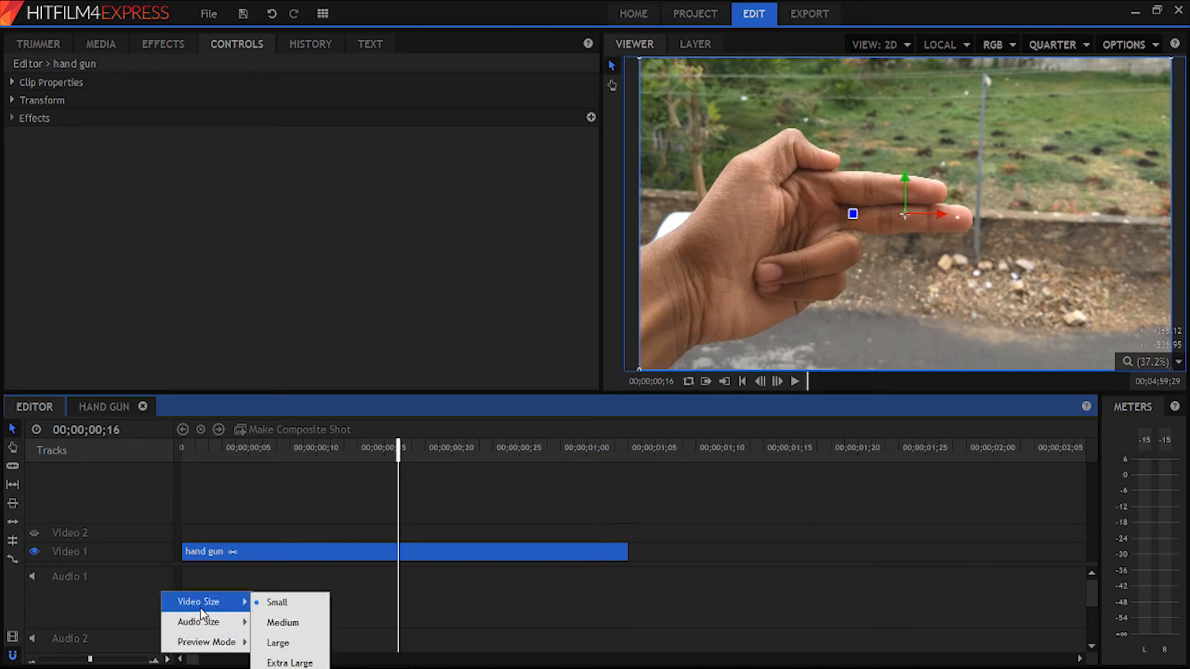
pyautogui.click(263, 622)
pyautogui.click(303, 496)
pyautogui.click(311, 535)
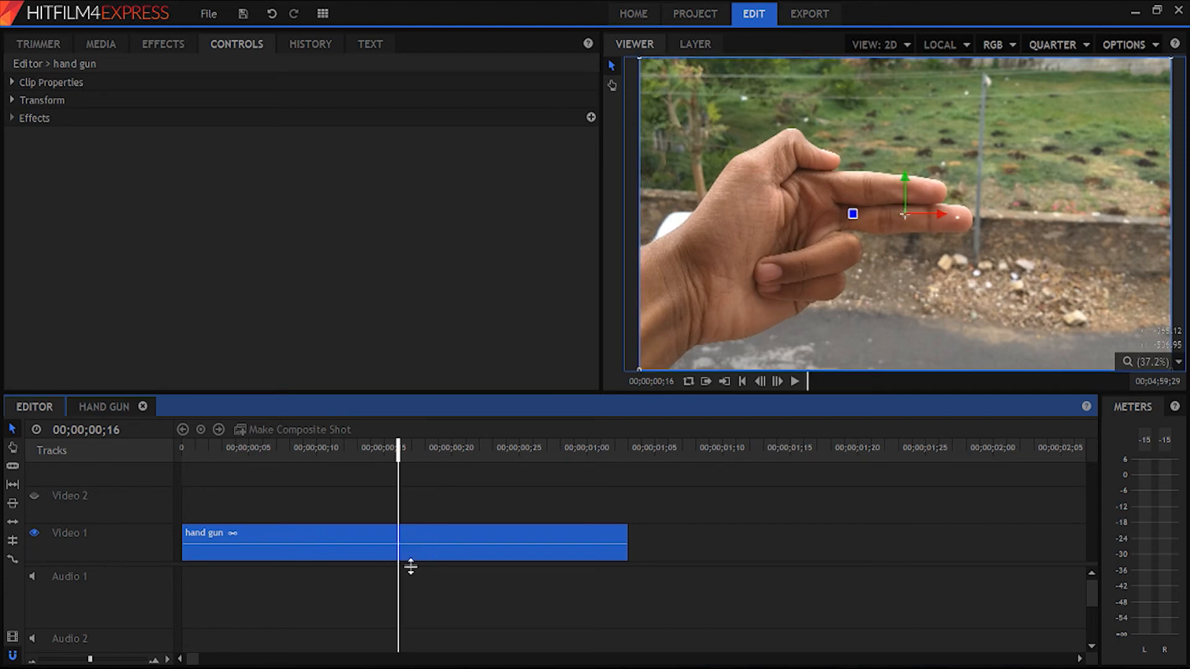
pyautogui.scroll(4, 414, 544)
pyautogui.scroll(-2, 424, 539)
pyautogui.scroll(1, 425, 539)
pyautogui.click(433, 509)
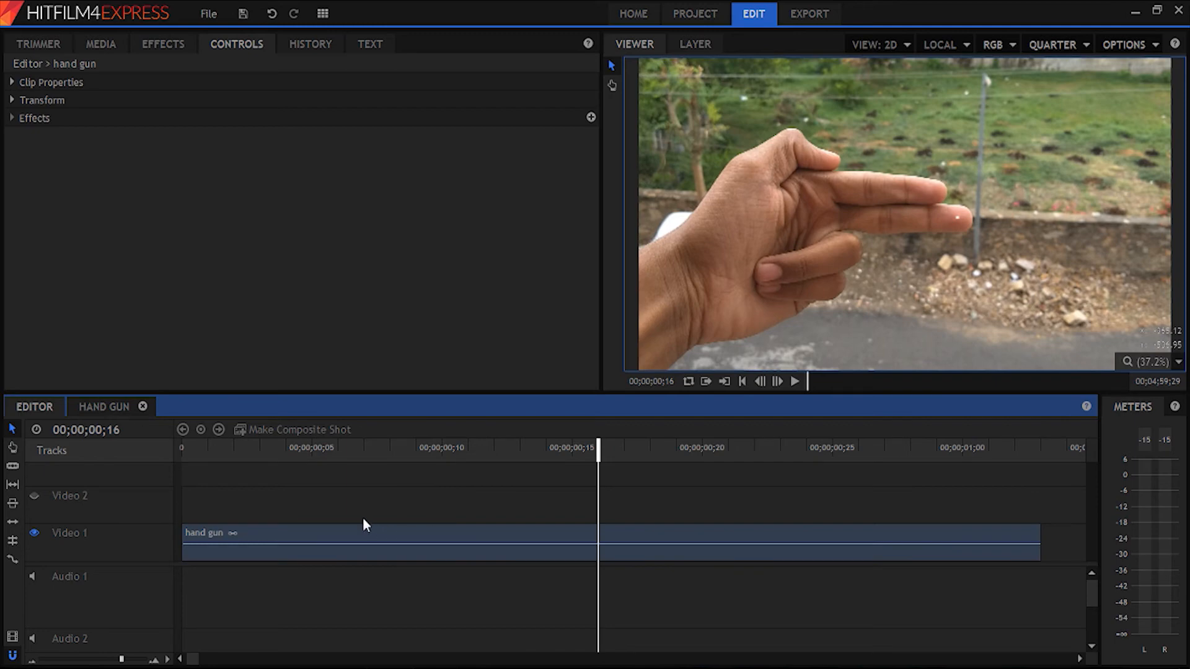
pyautogui.click(284, 531)
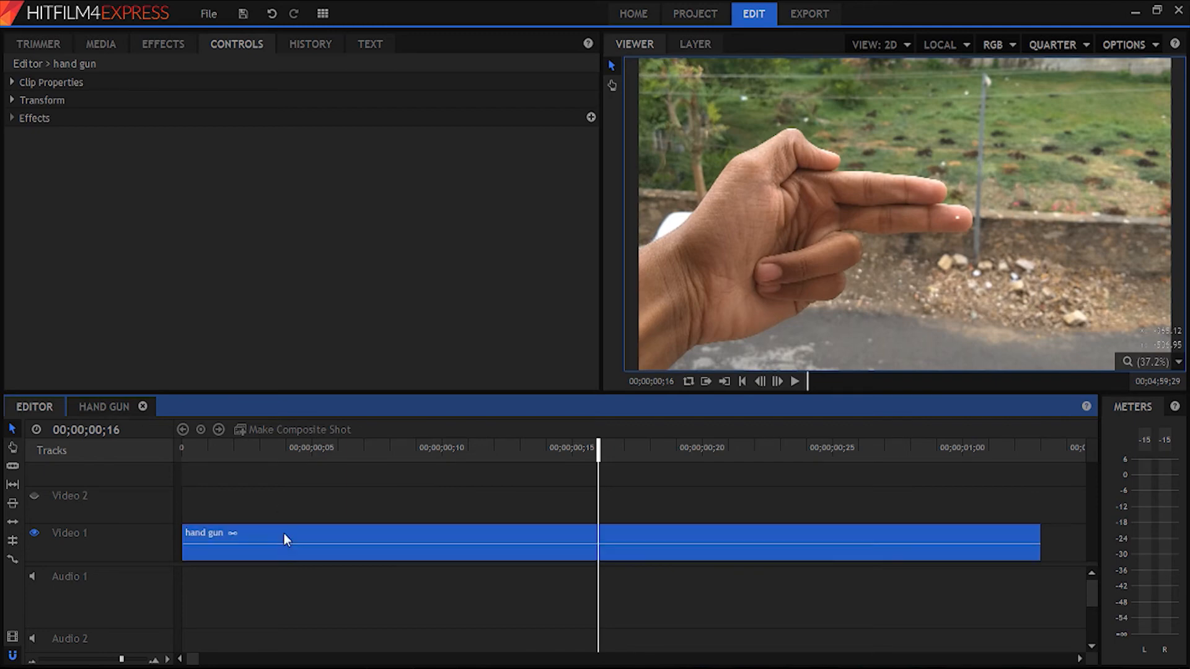
pyautogui.click(311, 506)
pyautogui.click(233, 530)
pyautogui.click(293, 523)
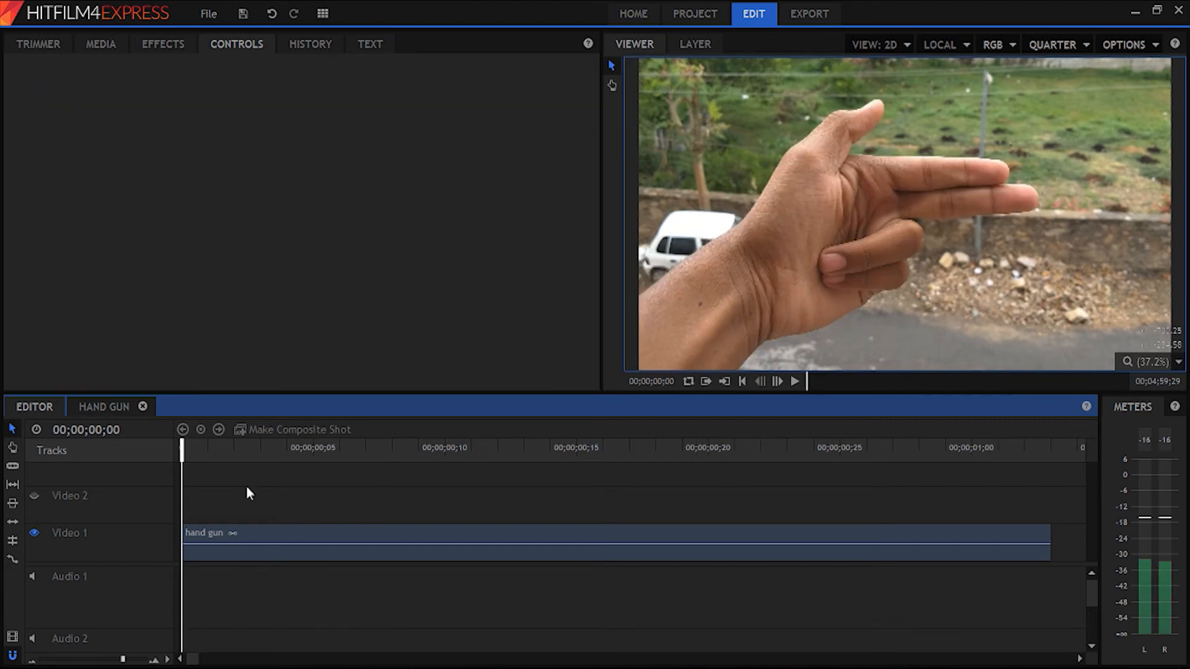
# - Open the export settings and compare the options of the YouTube, MP4, Image Sequence and AVI formats
pyautogui.click(817, 16)
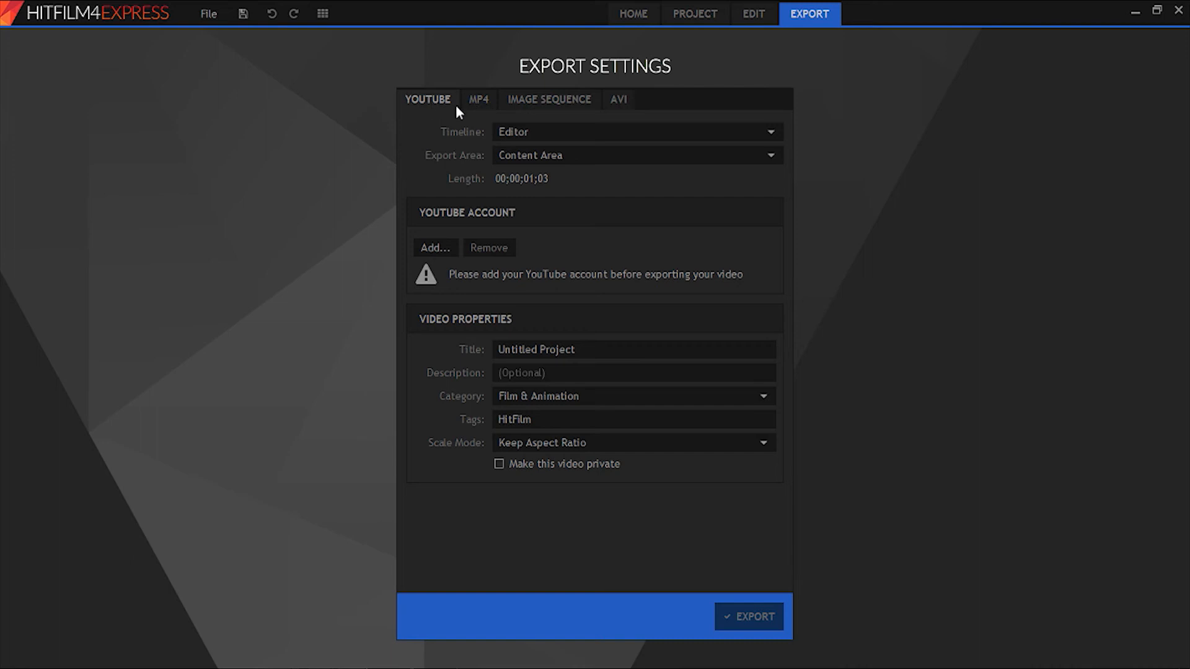
pyautogui.click(478, 106)
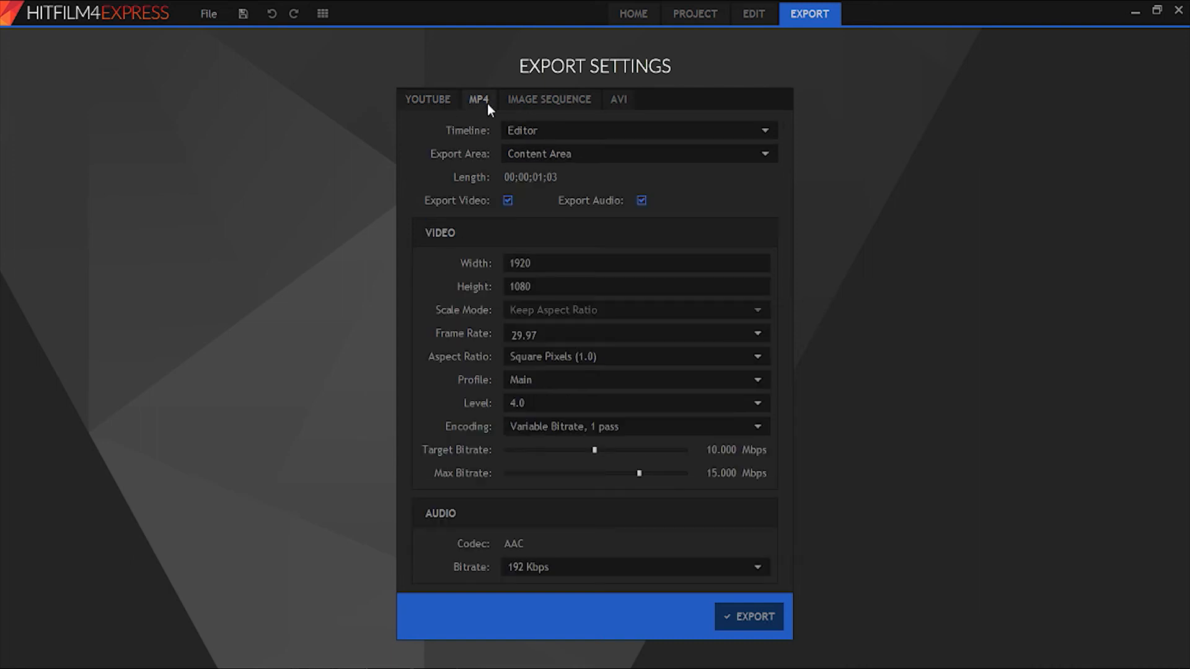
pyautogui.click(545, 100)
pyautogui.click(618, 99)
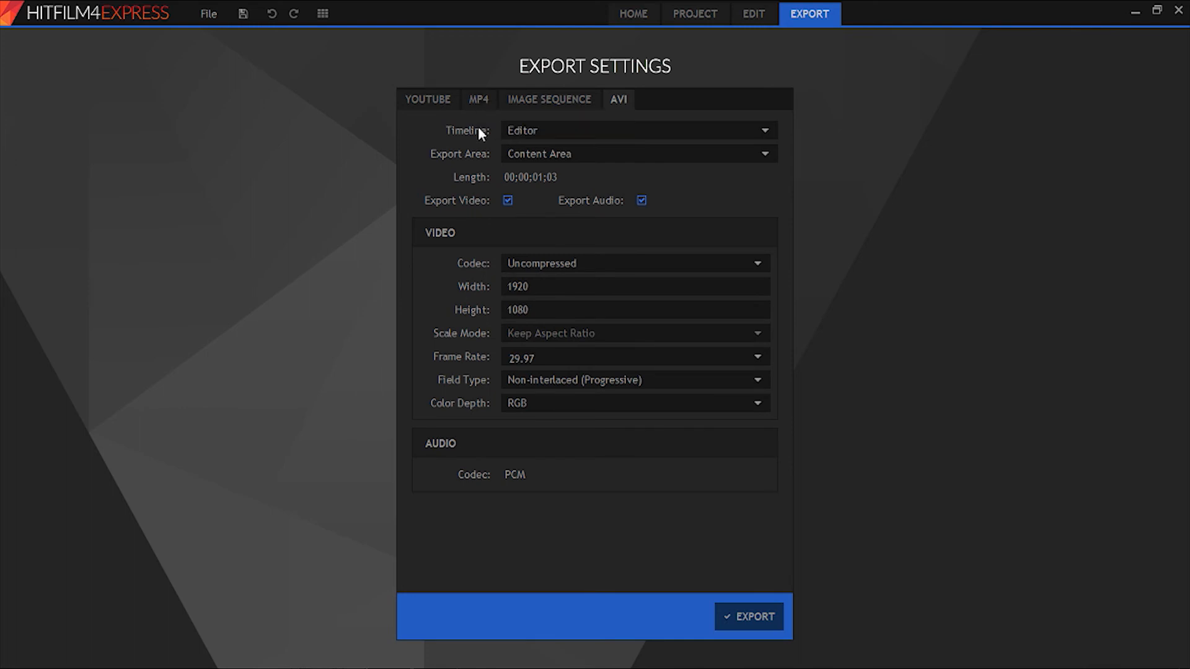
pyautogui.click(479, 103)
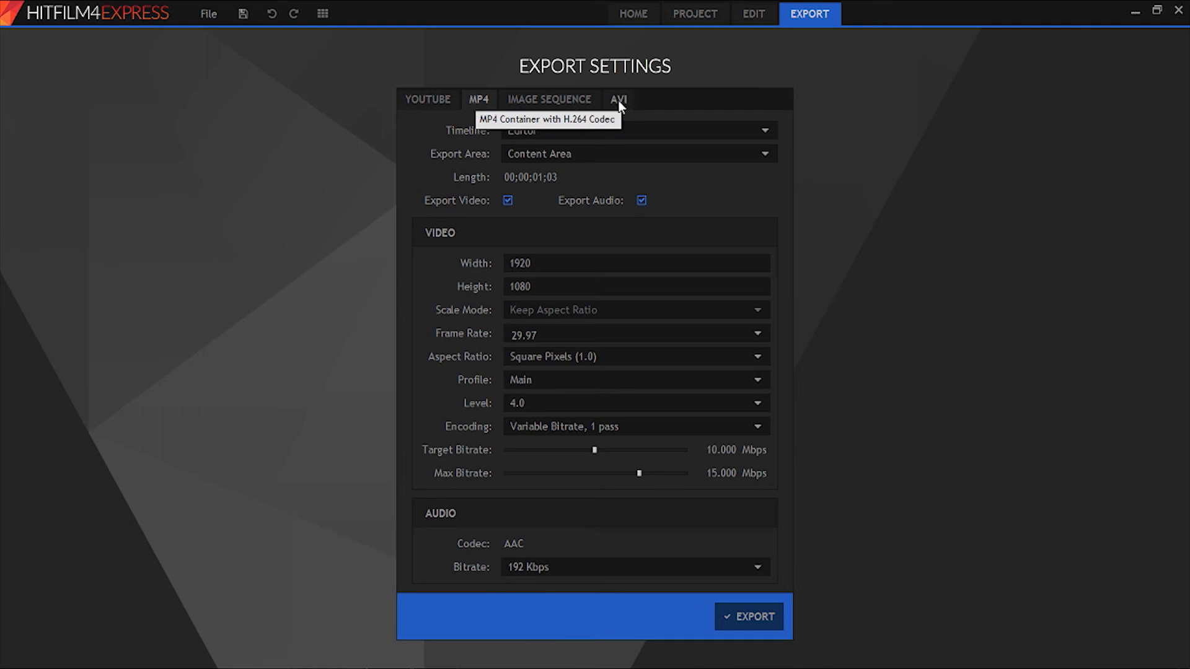
pyautogui.click(584, 102)
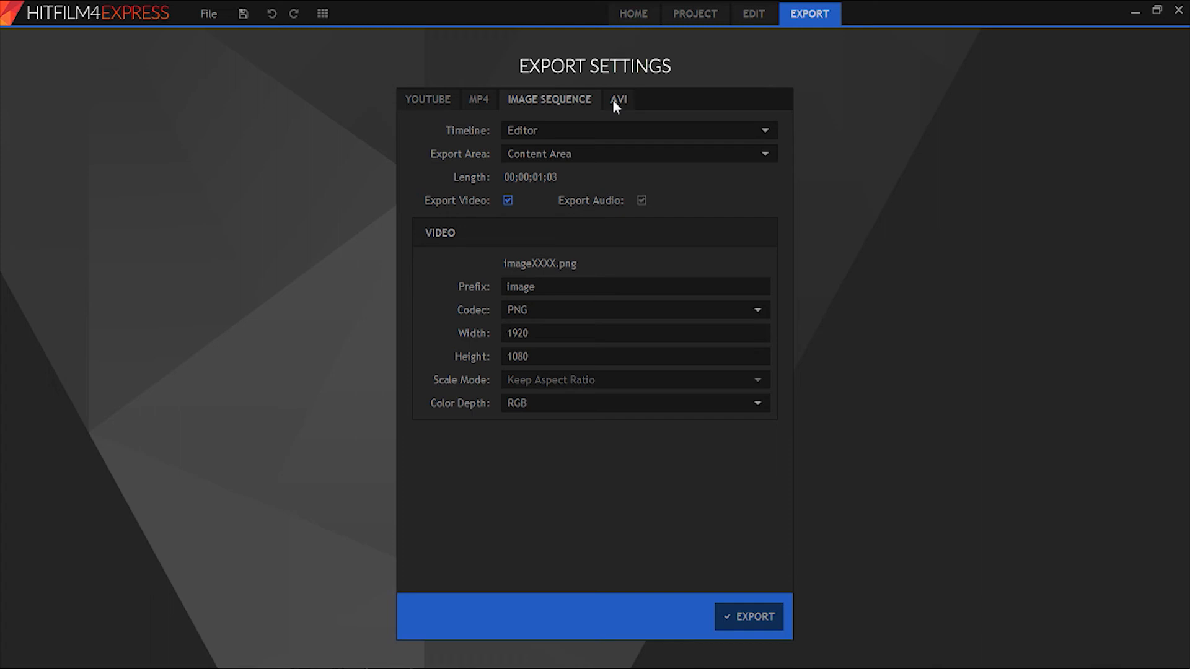
# - Choose MP4 as the export format, with Editor as the timeline and Content Area as the export area
pyautogui.click(478, 99)
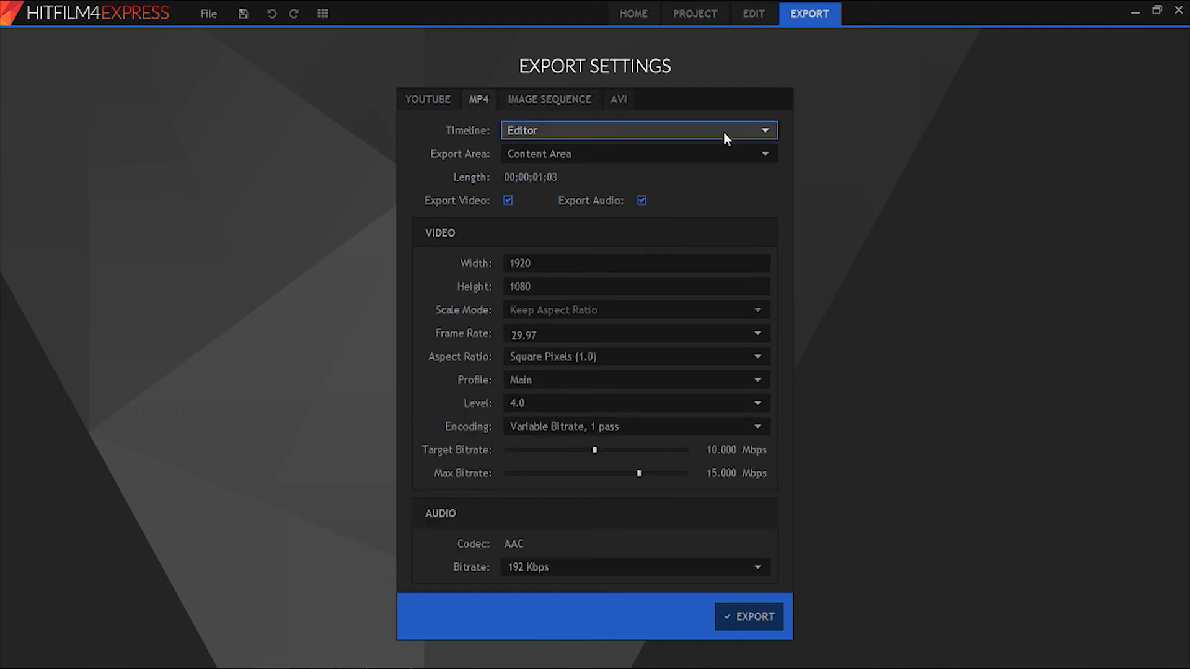
pyautogui.click(723, 131)
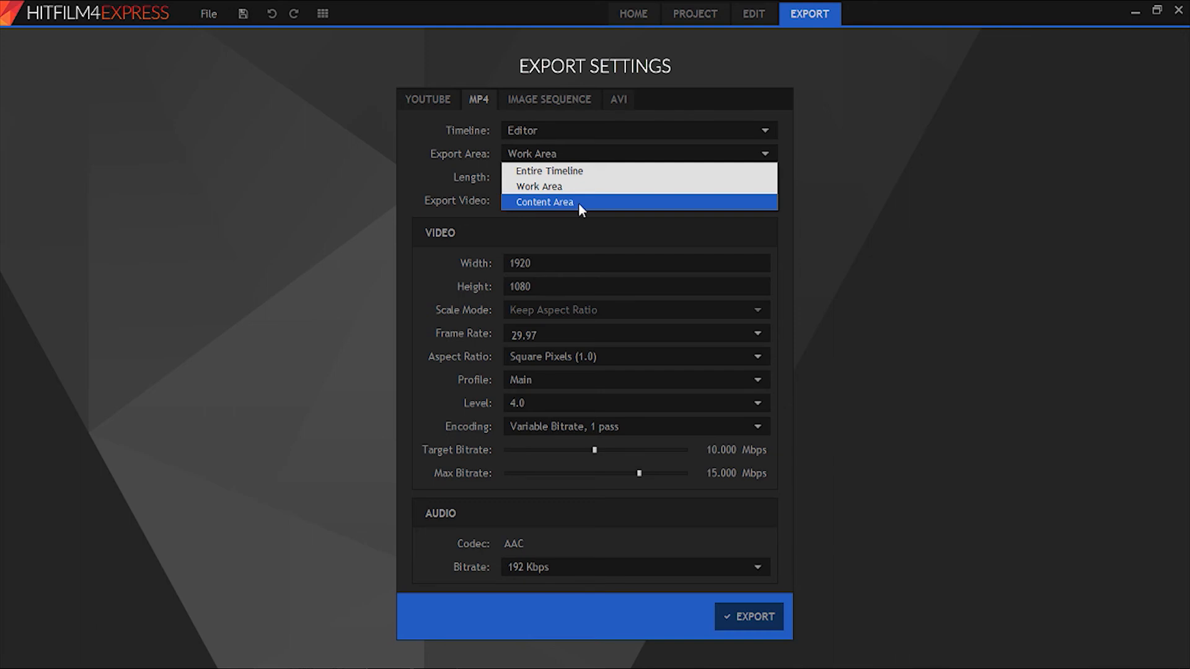
pyautogui.click(578, 202)
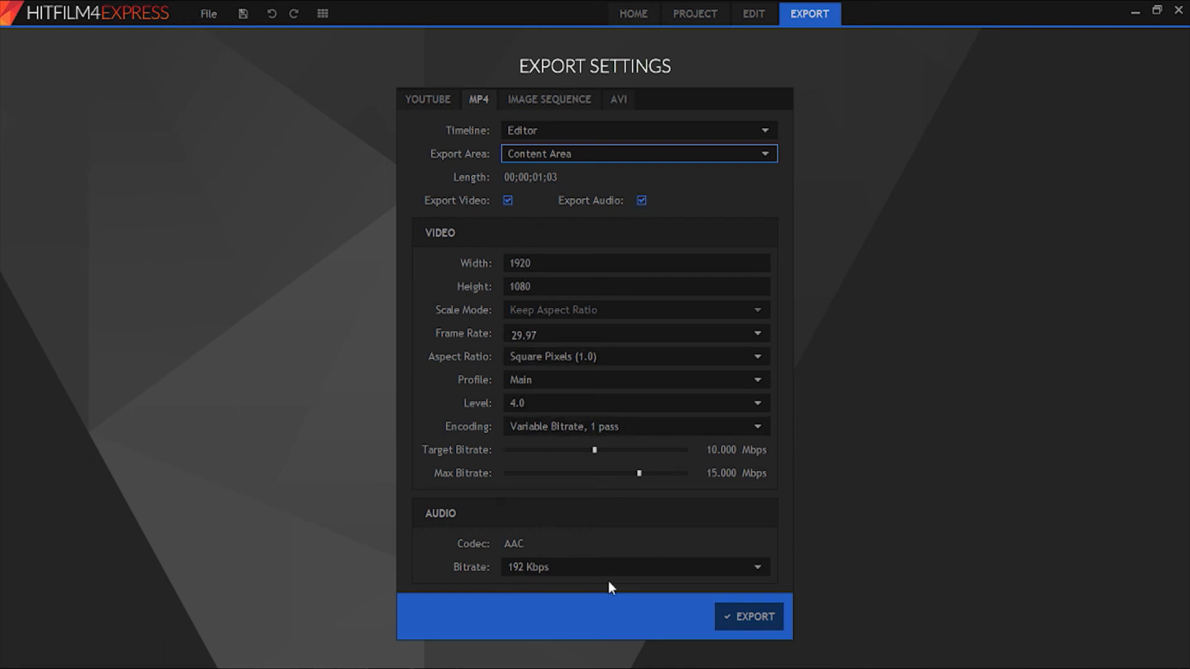
# - Export the video as an MP4 named "gun fire" into New folder inside the "tutoriaal test hitfilm" folder
pyautogui.click(756, 616)
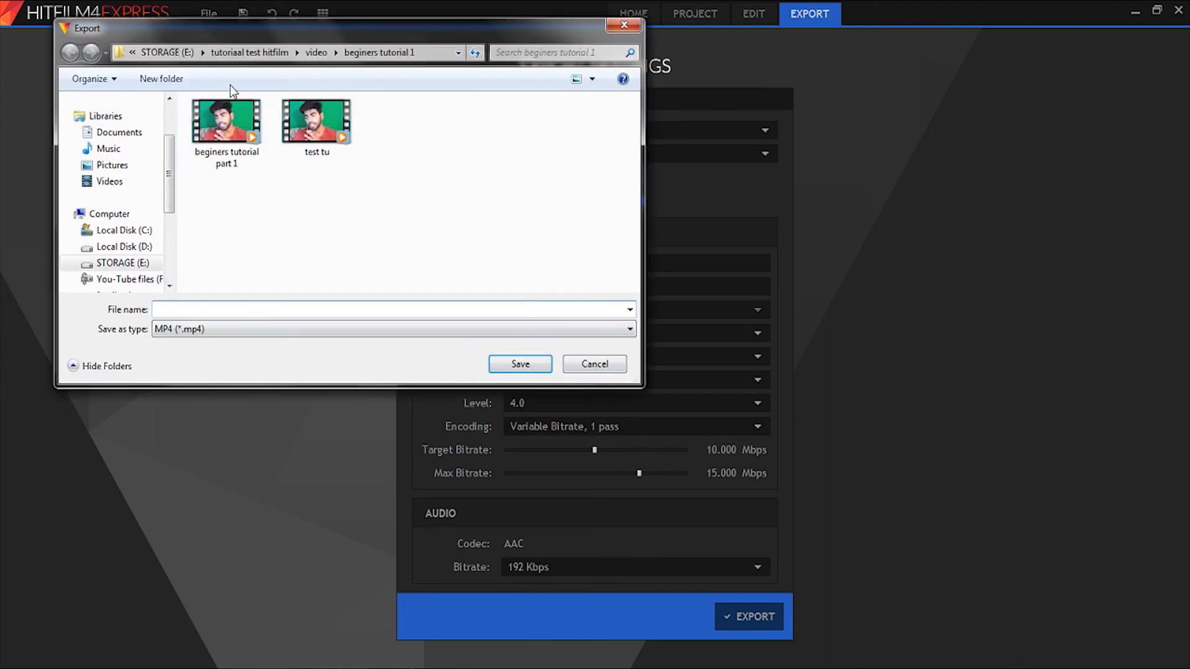
pyautogui.click(229, 52)
pyautogui.doubleClick(210, 102)
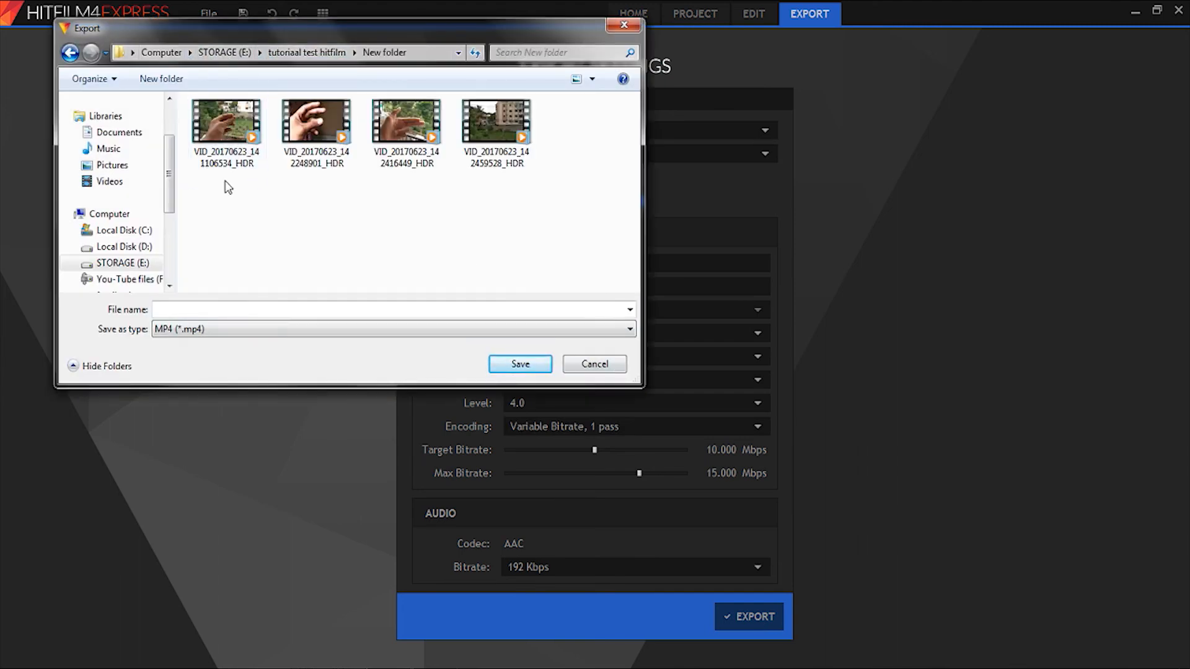
pyautogui.click(215, 312)
pyautogui.write('gun fire')
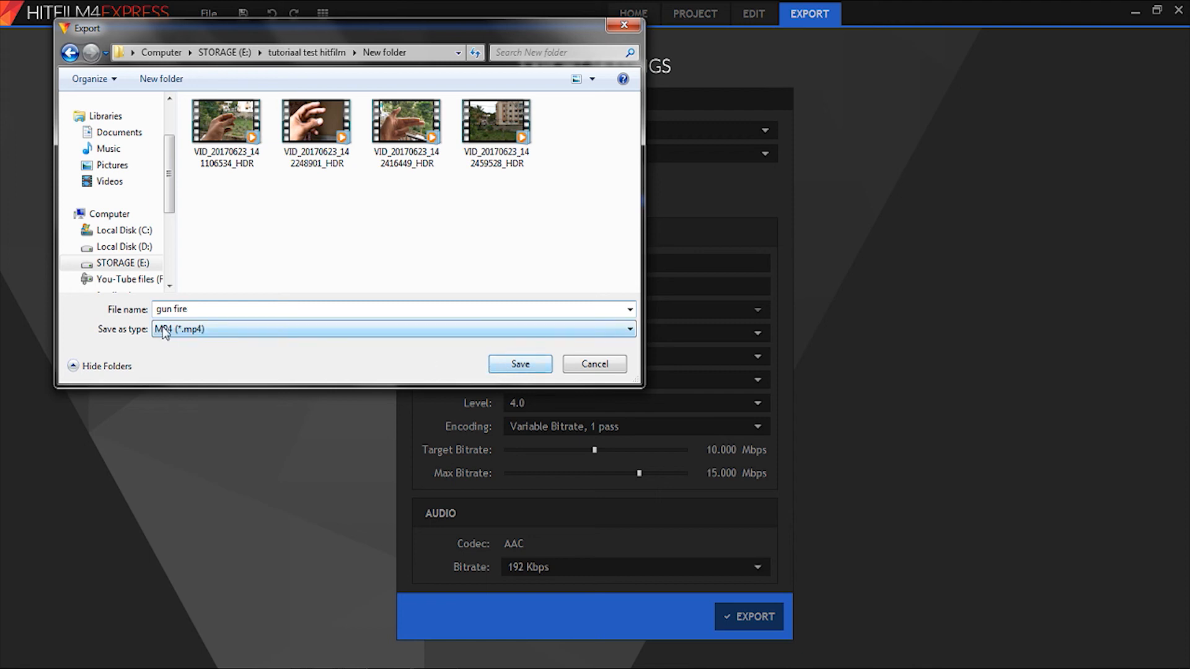
pyautogui.click(513, 366)
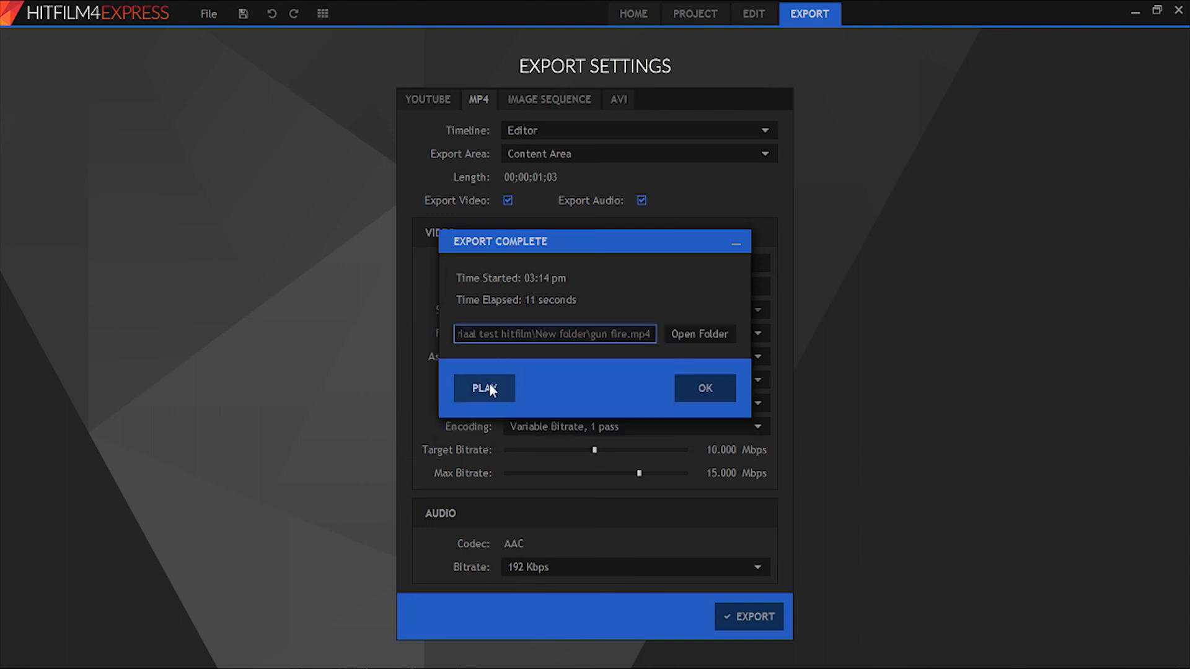
# - Play the exported gun fire video in the media player with repeat turned on, in full screen
pyautogui.click(489, 392)
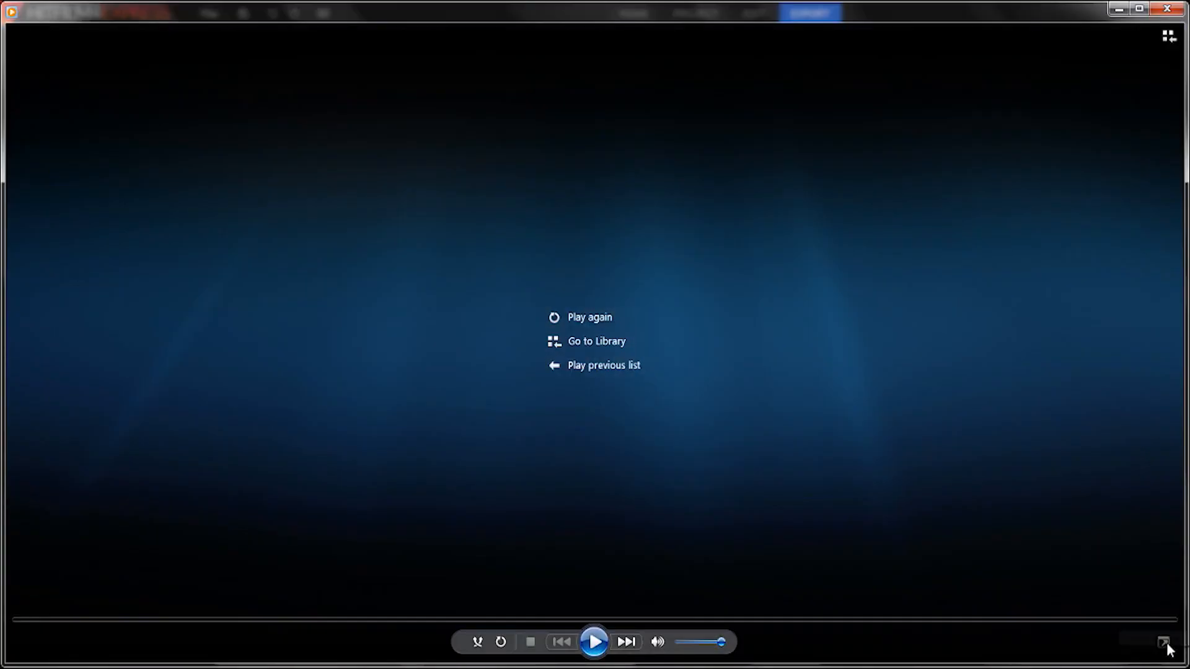
pyautogui.click(500, 642)
pyautogui.click(594, 642)
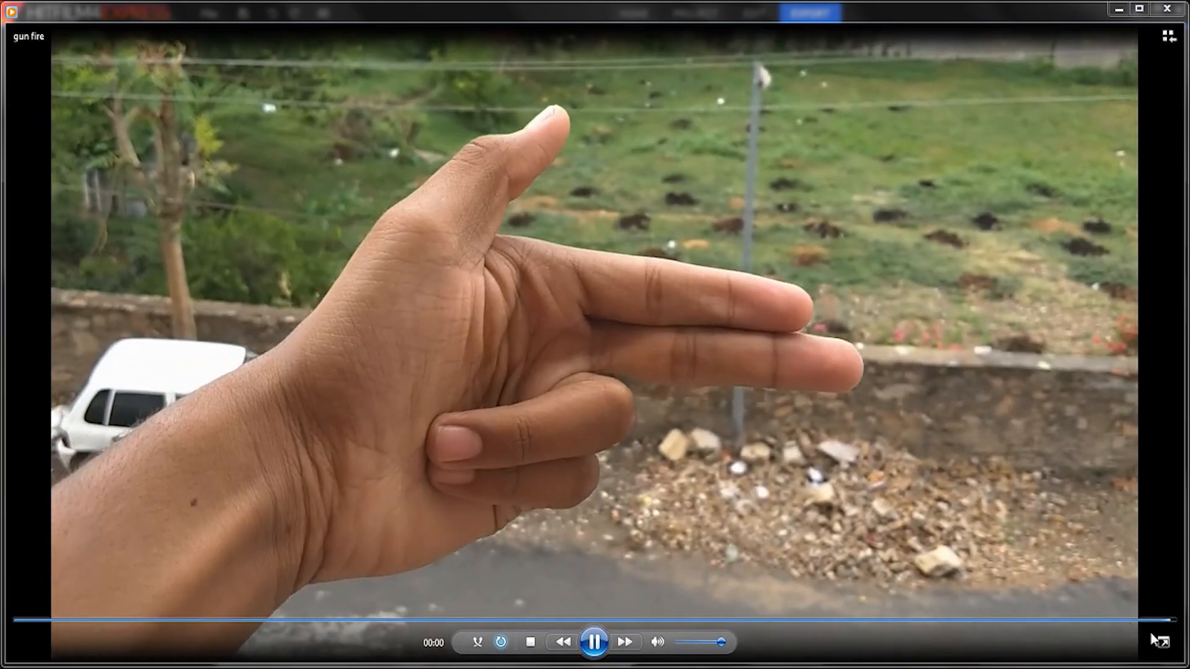
pyautogui.click(1162, 642)
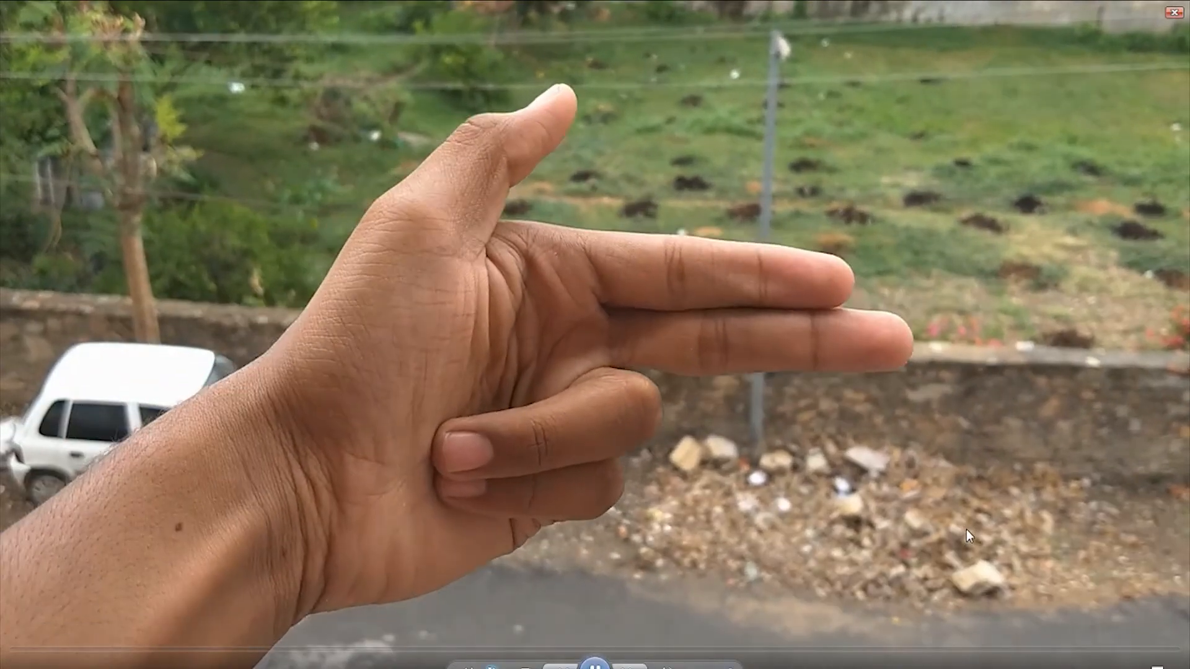